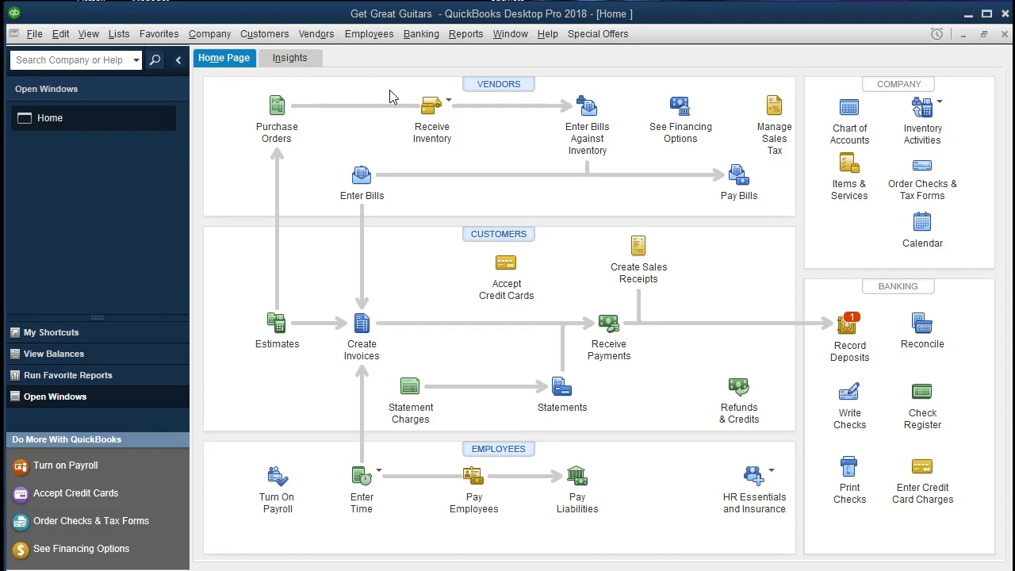
pyautogui.click(34, 34)
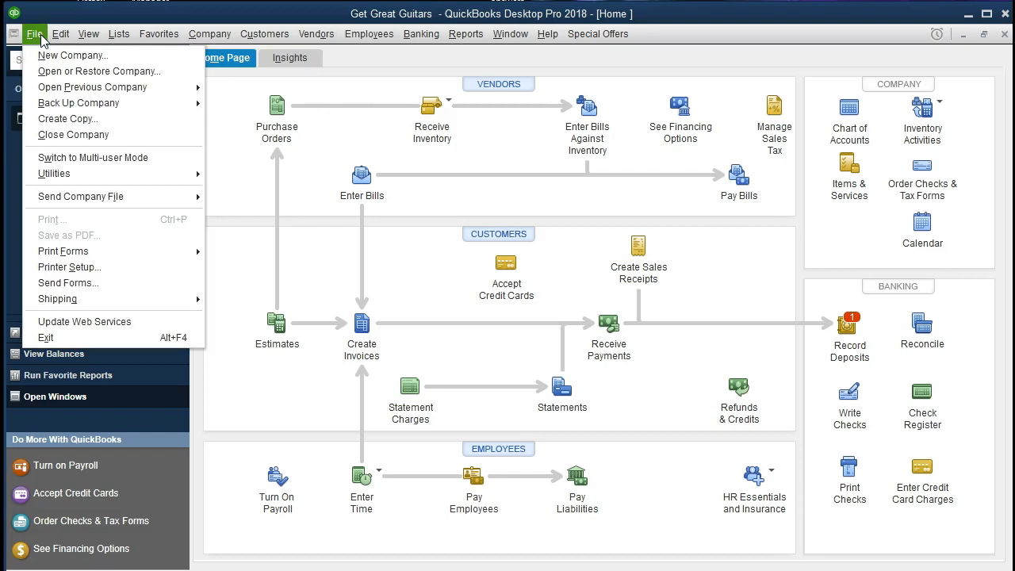
pyautogui.click(40, 37)
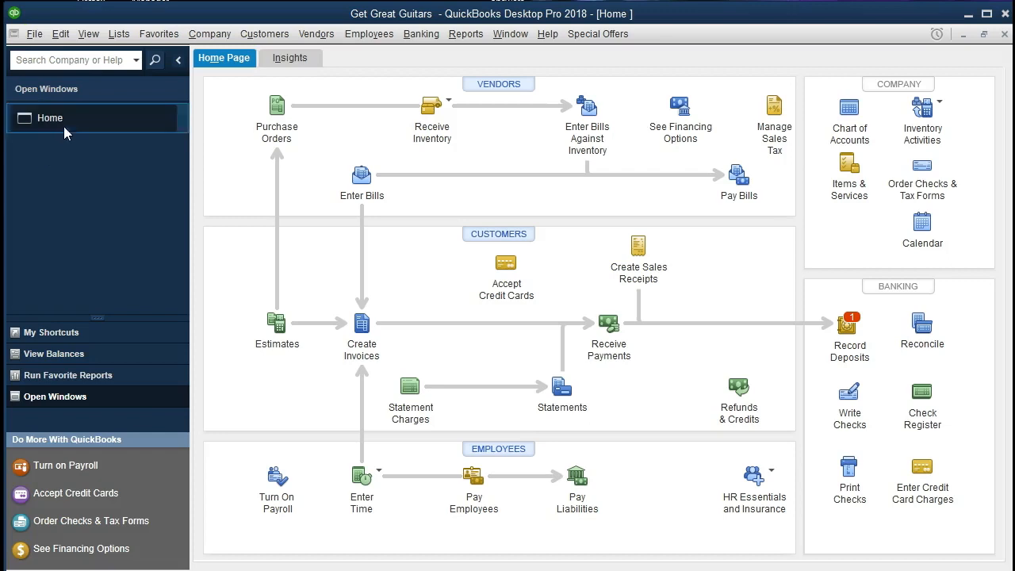
pyautogui.click(88, 35)
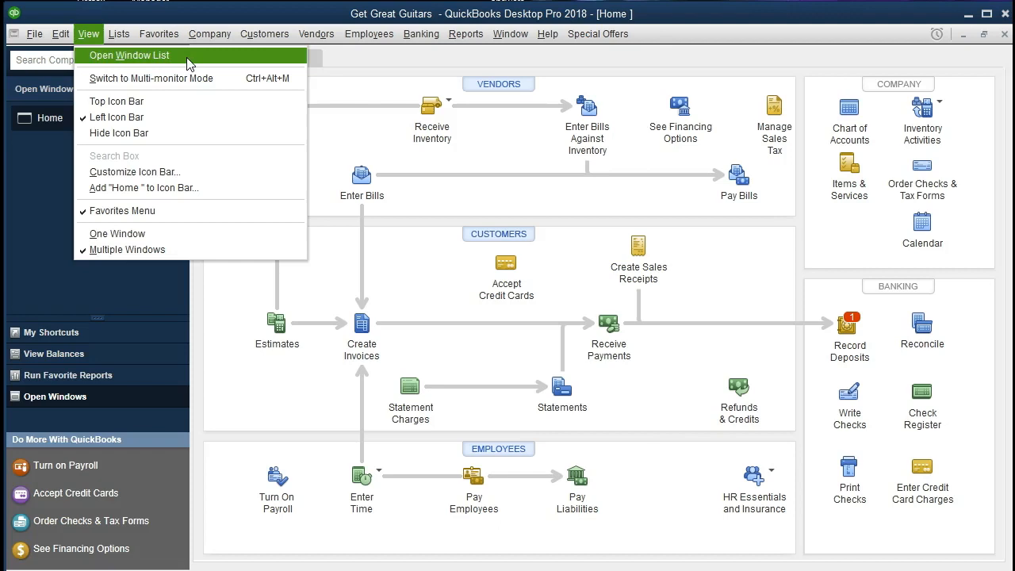
pyautogui.click(47, 193)
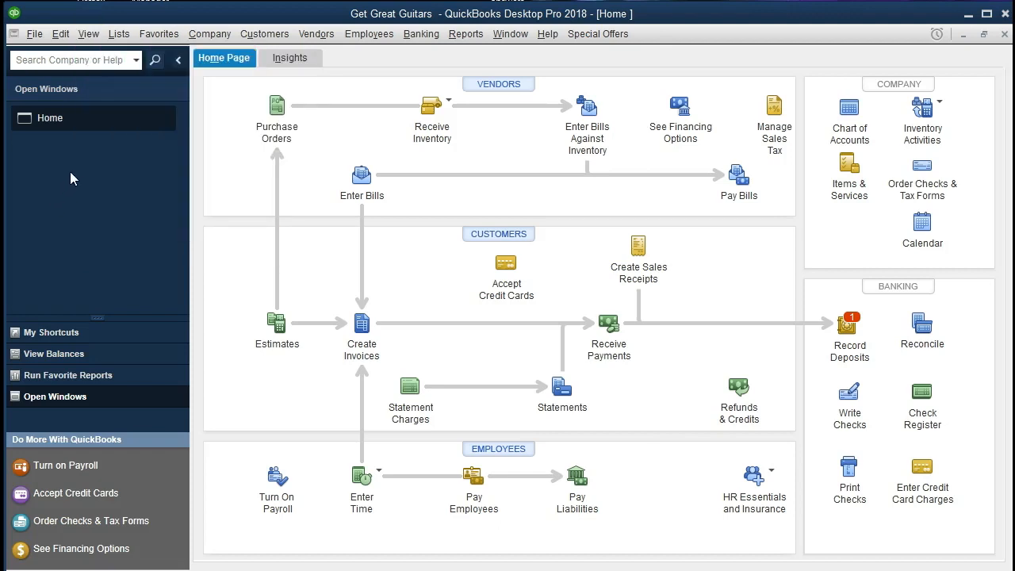
pyautogui.click(209, 34)
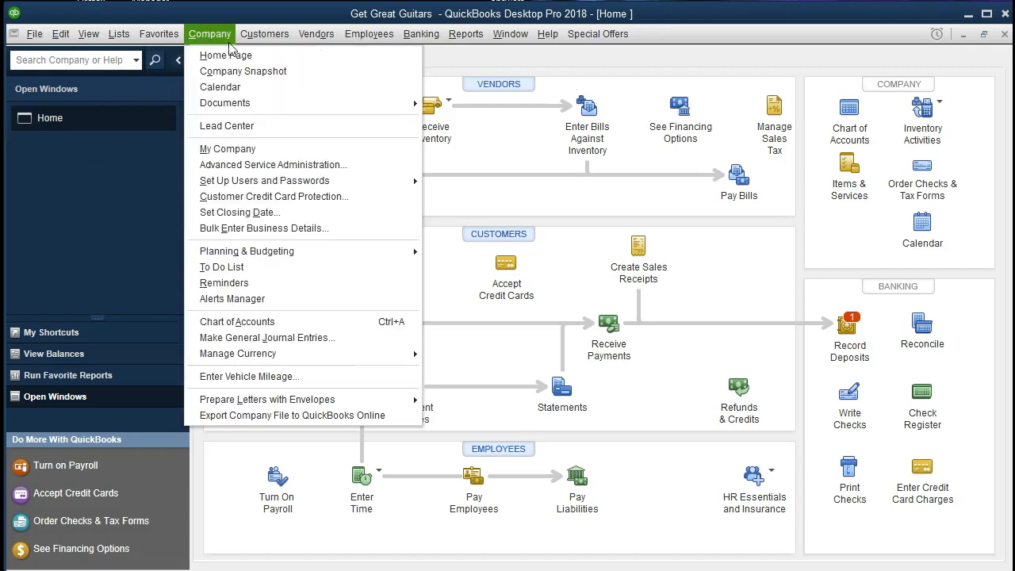
pyautogui.moveTo(213, 35)
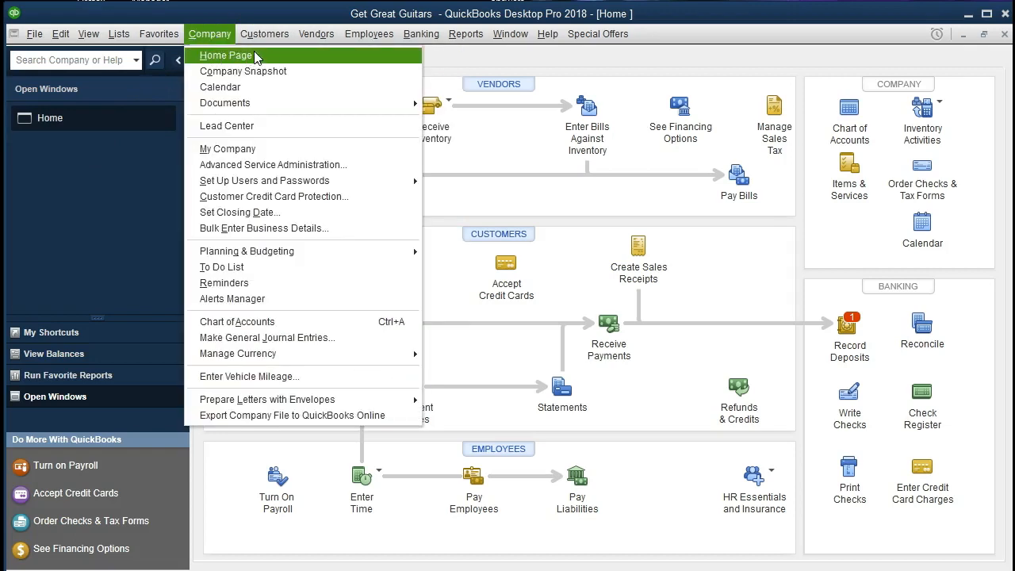
pyautogui.click(112, 201)
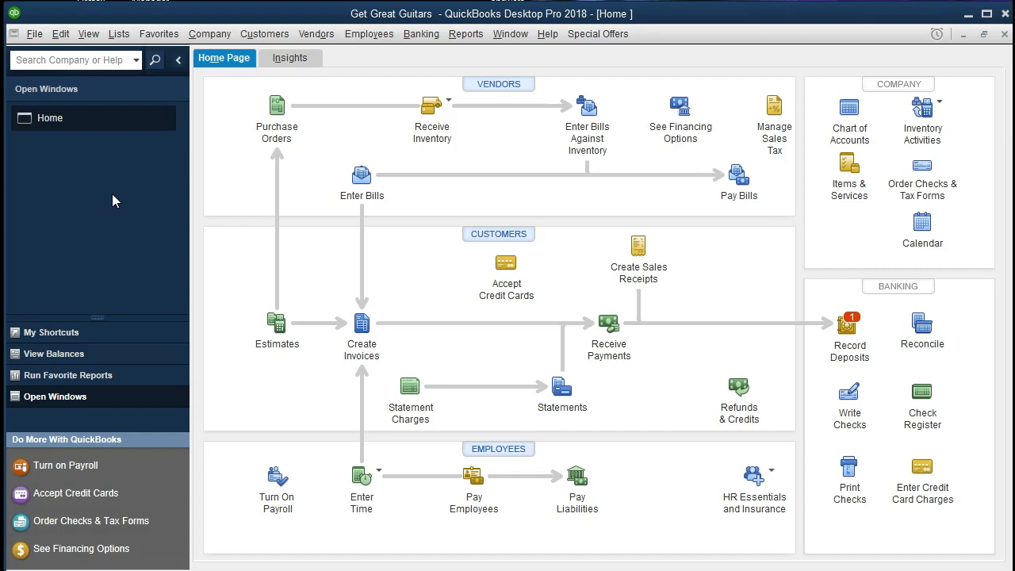
# Open the standard Balance Sheet report from the company and financial reports
pyautogui.click(466, 36)
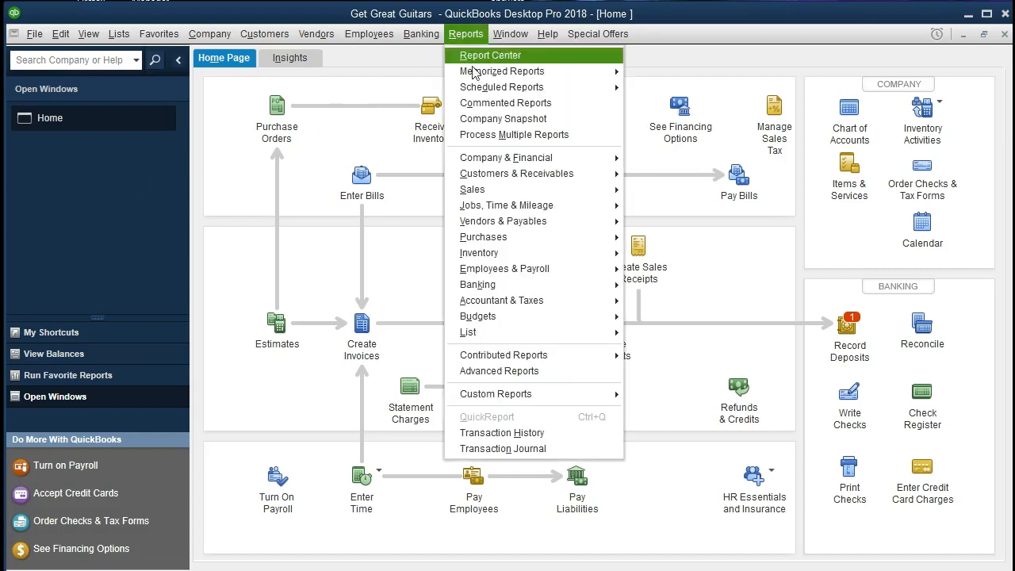
pyautogui.moveTo(571, 160)
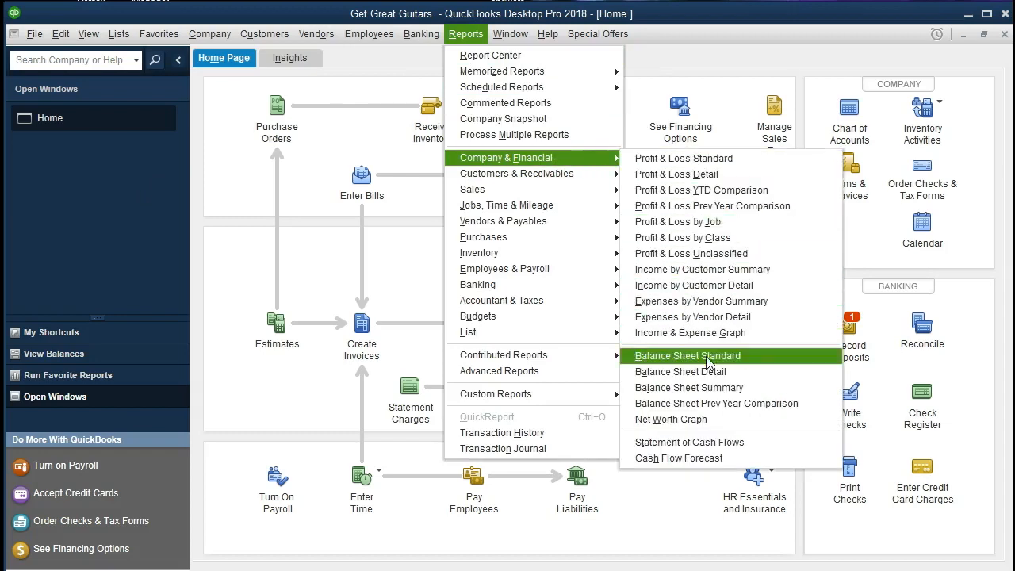
pyautogui.click(772, 364)
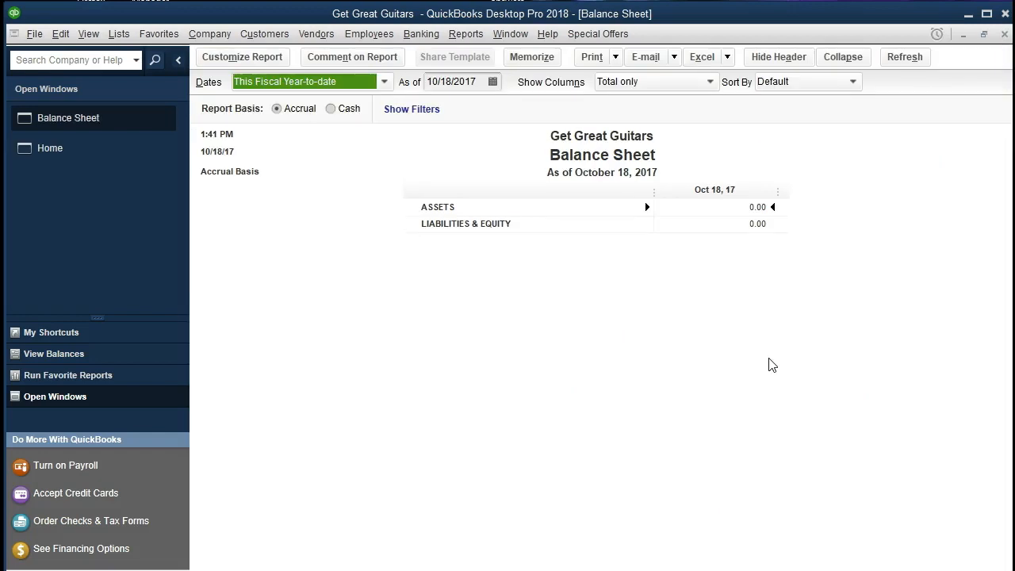
pyautogui.click(278, 59)
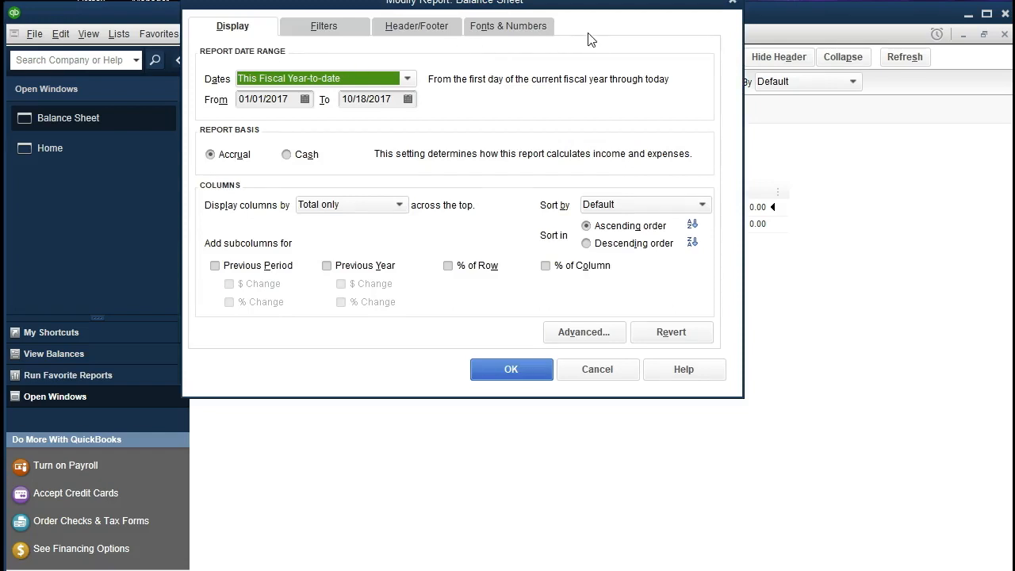
pyautogui.moveTo(626, 11); pyautogui.dragTo(622, 45)
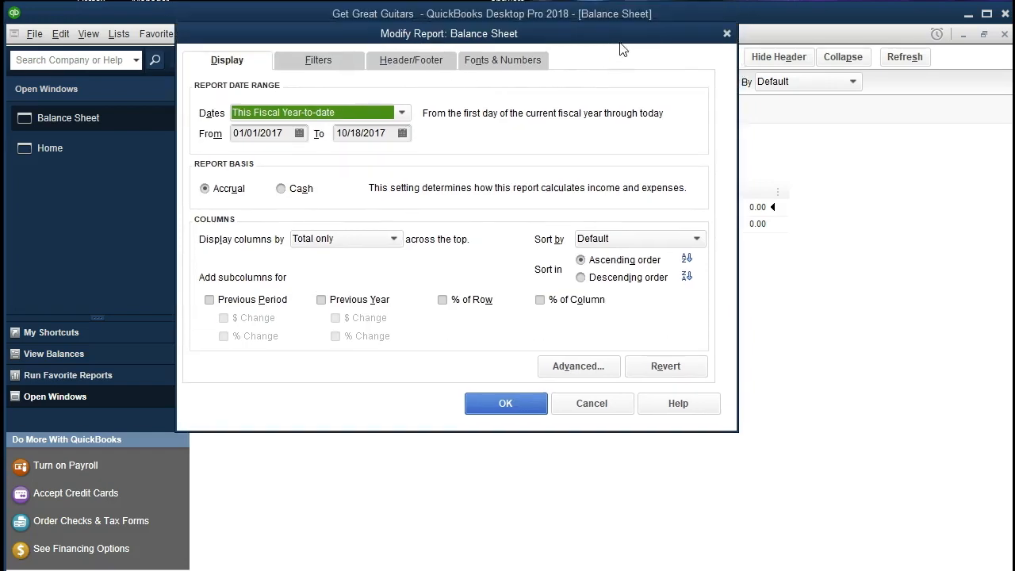
pyautogui.click(725, 34)
# Set the balance sheet's as-of date to 02/28/2021 and review its assets, liabilities and equity
pyautogui.click(484, 82)
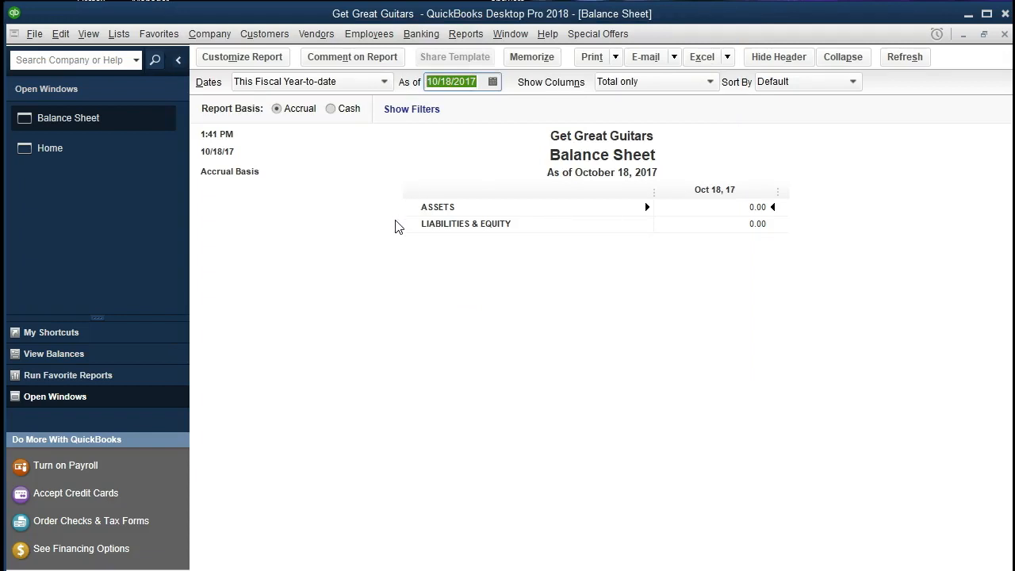
pyautogui.write('022821')
pyautogui.press('Tab')
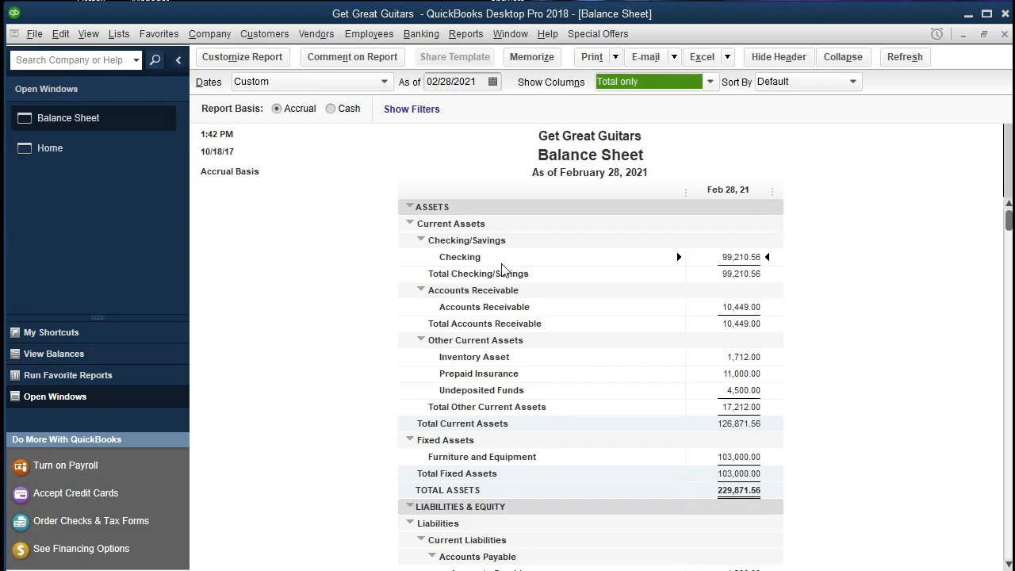
pyautogui.scroll(-5, 528, 410)
pyautogui.scroll(-2, 734, 556)
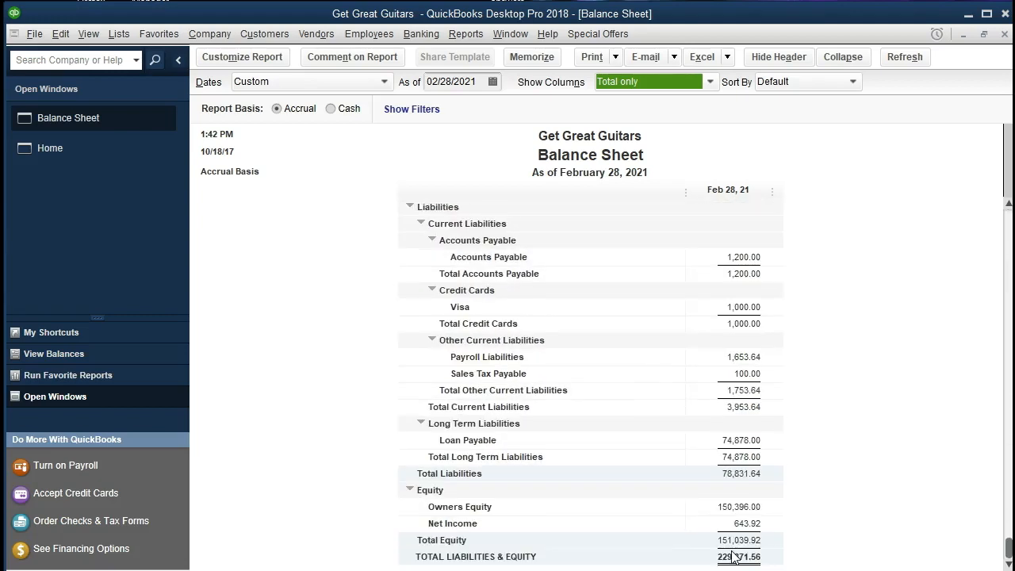
pyautogui.scroll(2, 766, 389)
pyautogui.scroll(-2, 770, 385)
pyautogui.scroll(6, 763, 551)
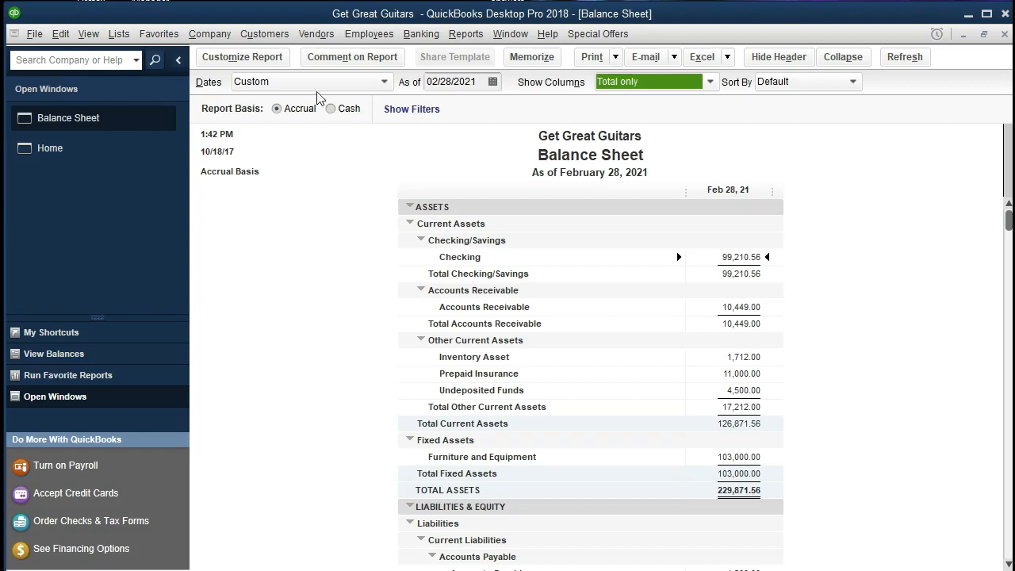
# Customize the balance sheet to include a Previous Period subcolumn with $ Change and % Change
pyautogui.click(279, 57)
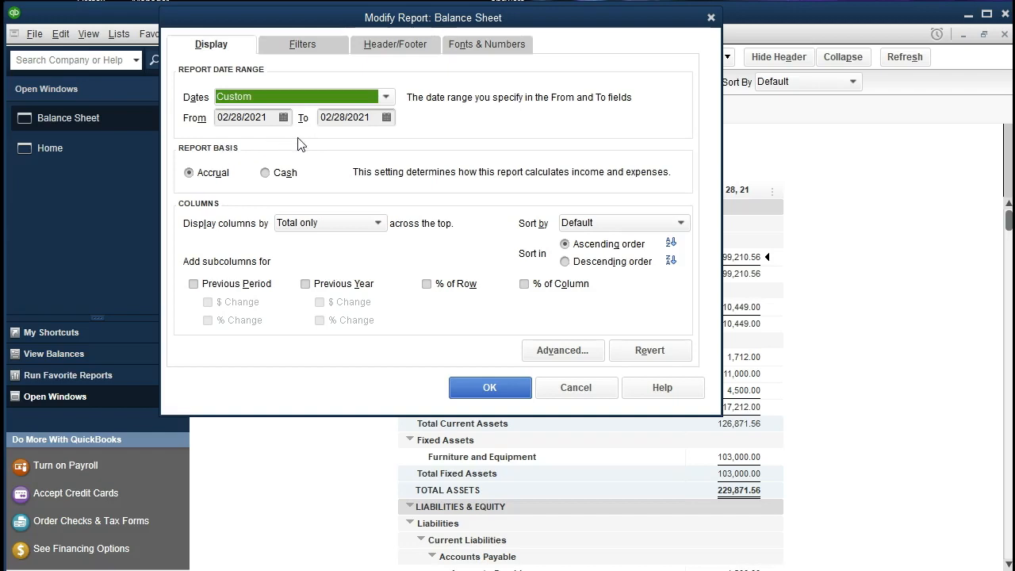
pyautogui.moveTo(529, 25); pyautogui.dragTo(558, 125)
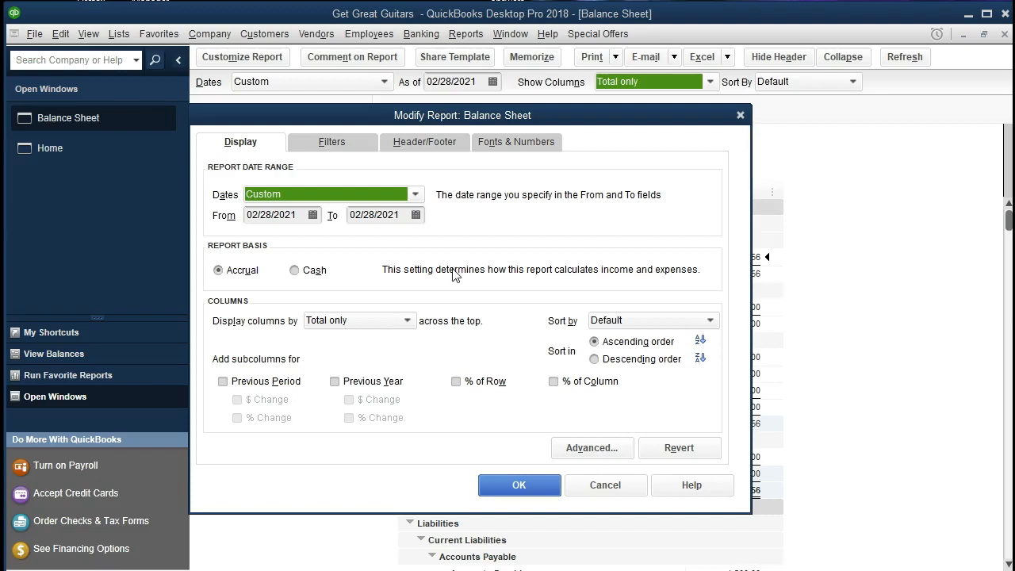
pyautogui.click(223, 382)
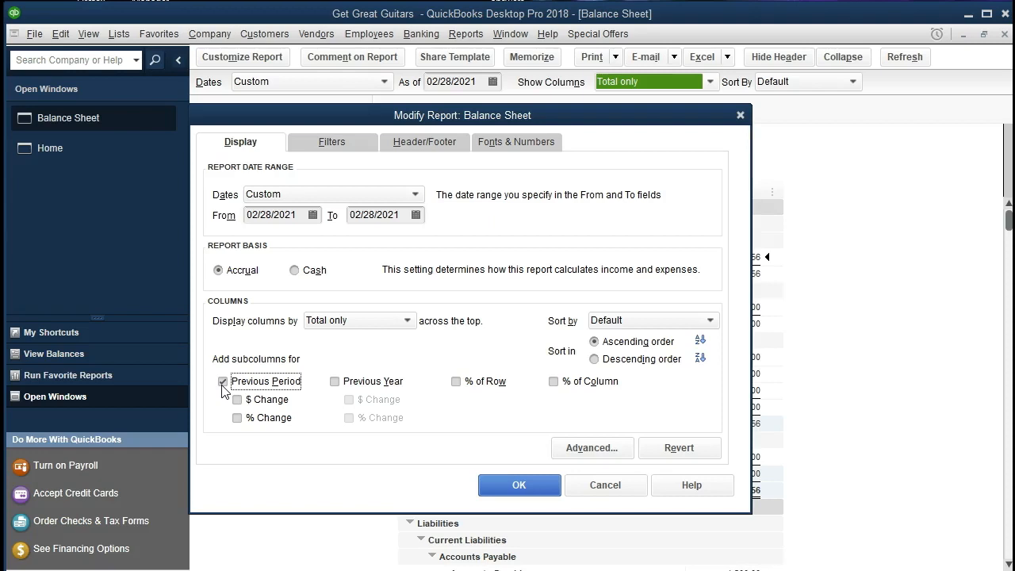
pyautogui.click(237, 400)
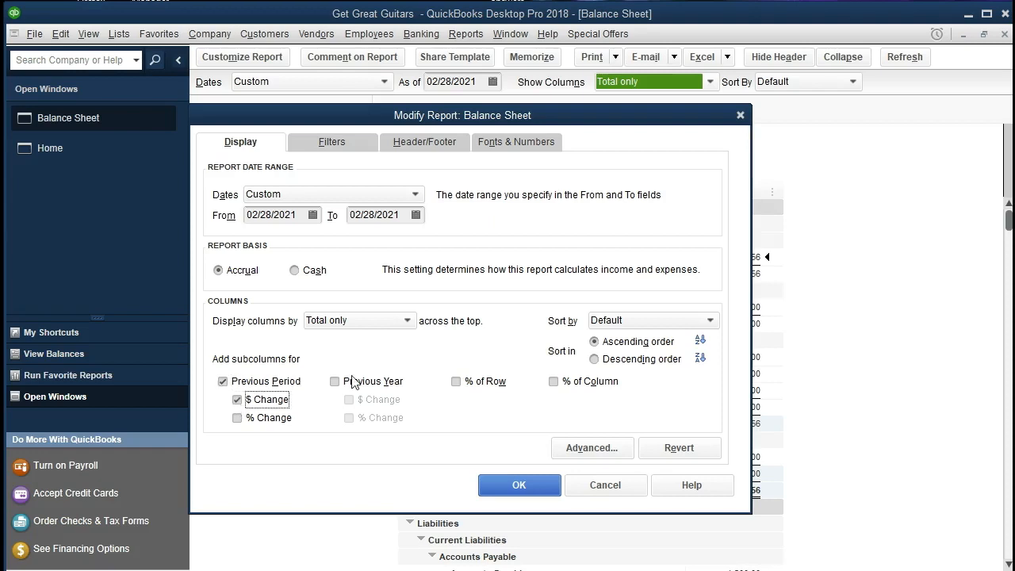
pyautogui.click(238, 419)
# Set the report's start date to 02/01/2021 and apply the customization to the balance sheet
pyautogui.click(274, 215)
pyautogui.press('BackSpace')
pyautogui.press('BackSpace')
pyautogui.press('BackSpace')
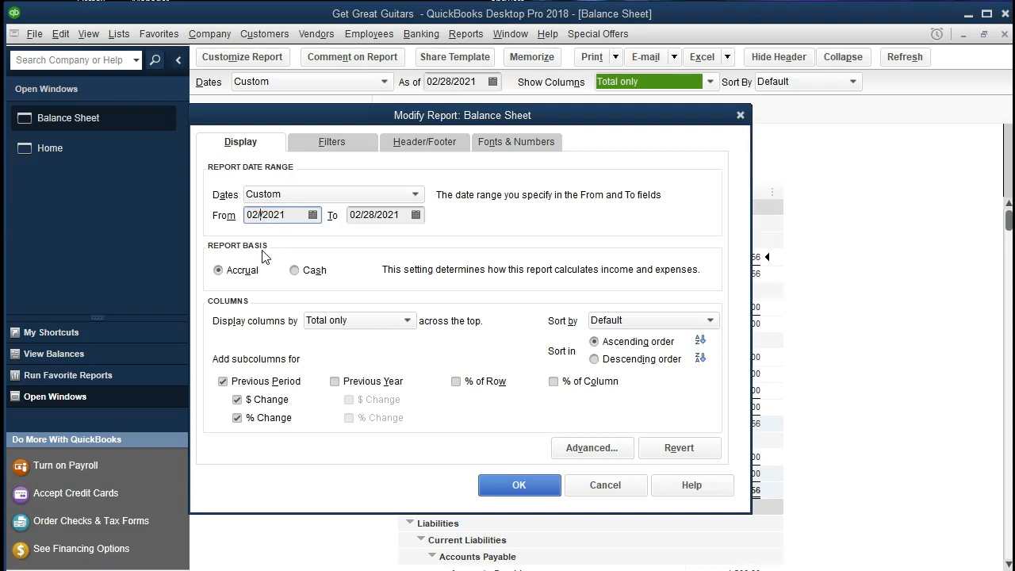
pyautogui.write('1')
pyautogui.press('Tab')
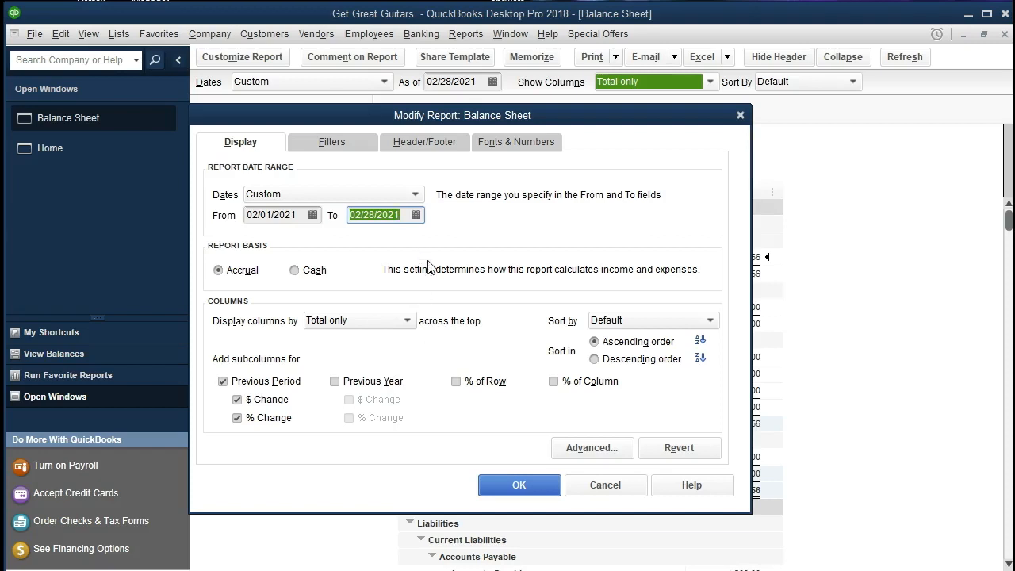
pyautogui.click(514, 487)
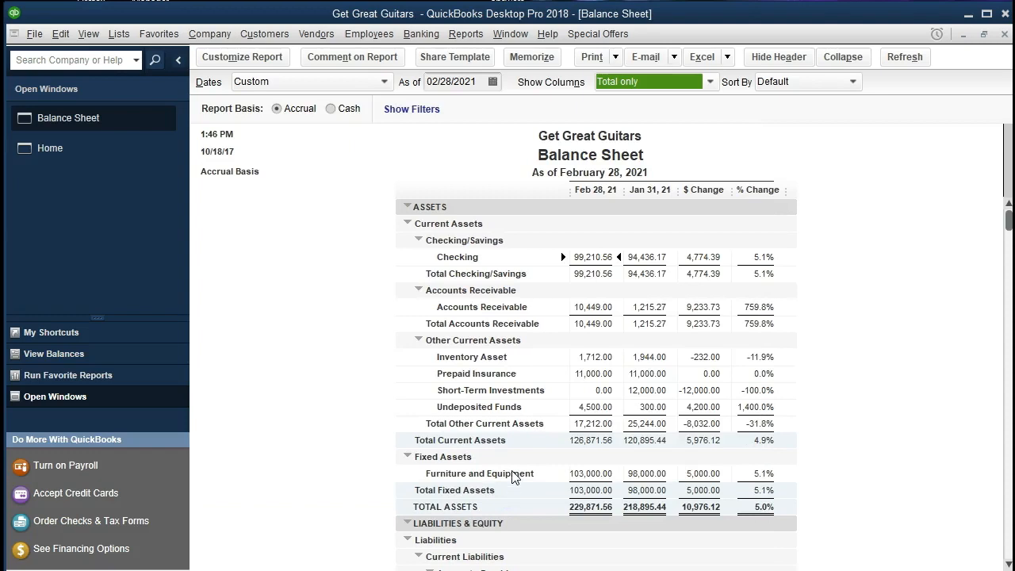
# Switch to Calculator beside the report and subtract the January checking balance 94,436.17 from the February balance 99,210.56
pyautogui.doubleClick(600, 261)
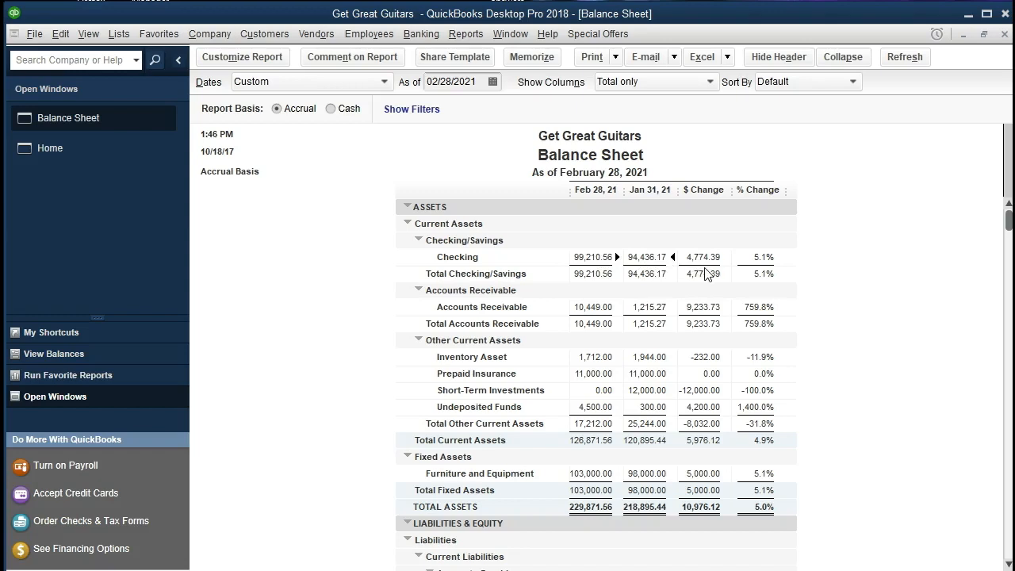
pyautogui.moveTo(1014, 116); pyautogui.dragTo(202, 153)
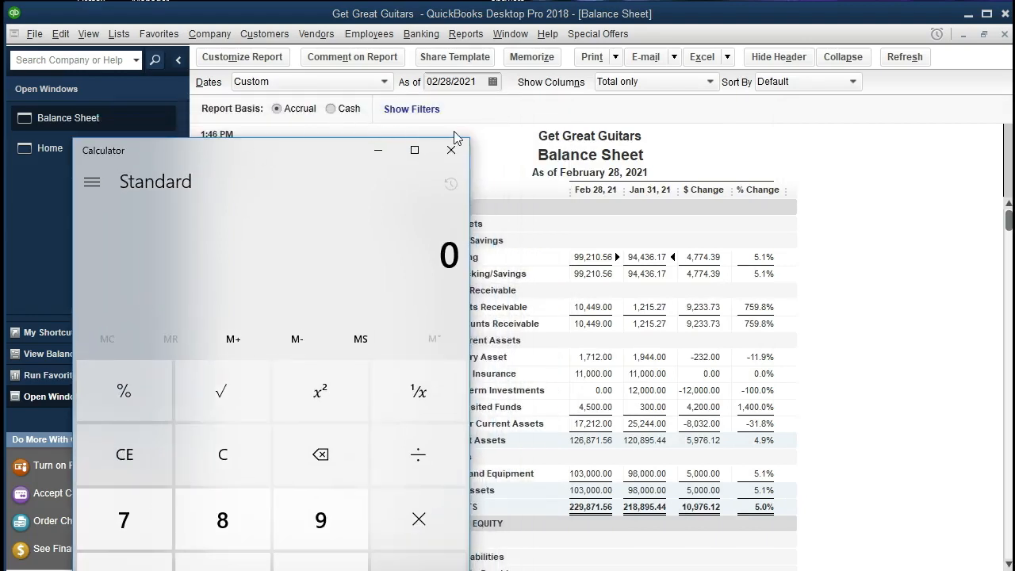
pyautogui.moveTo(467, 141); pyautogui.dragTo(325, 347)
pyautogui.moveTo(193, 356); pyautogui.dragTo(252, 167)
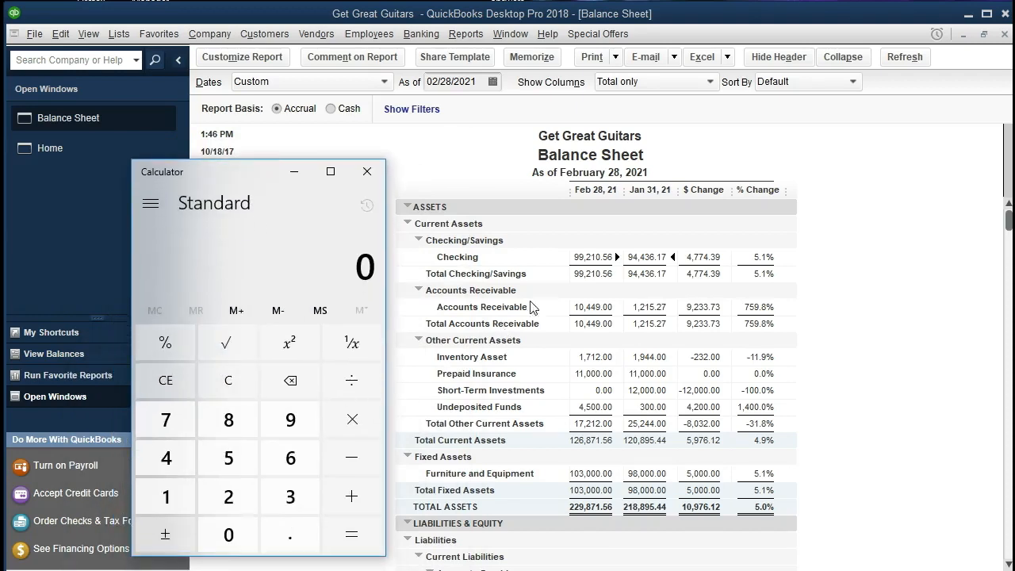
pyautogui.write('99,210.')
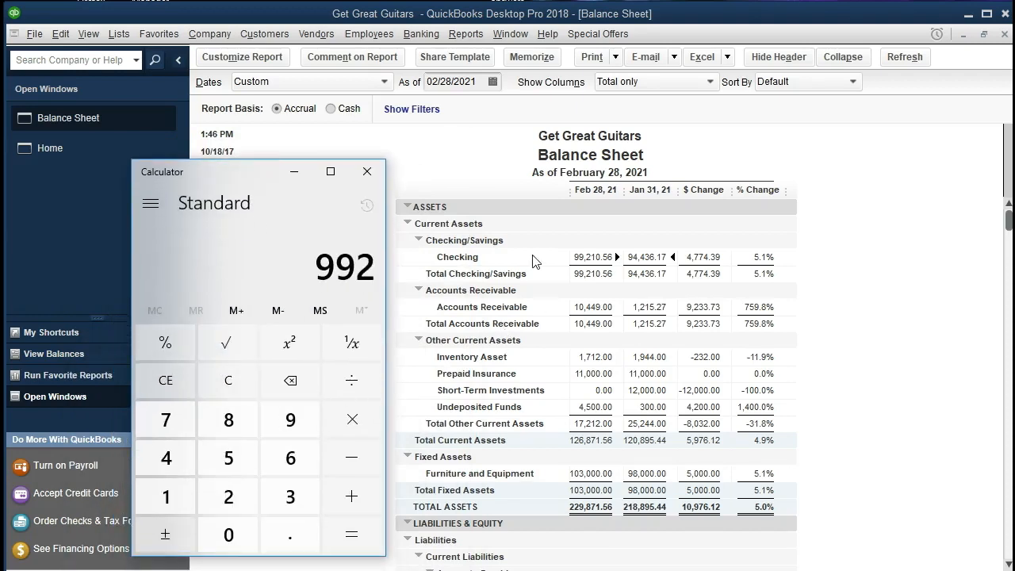
pyautogui.write('56')
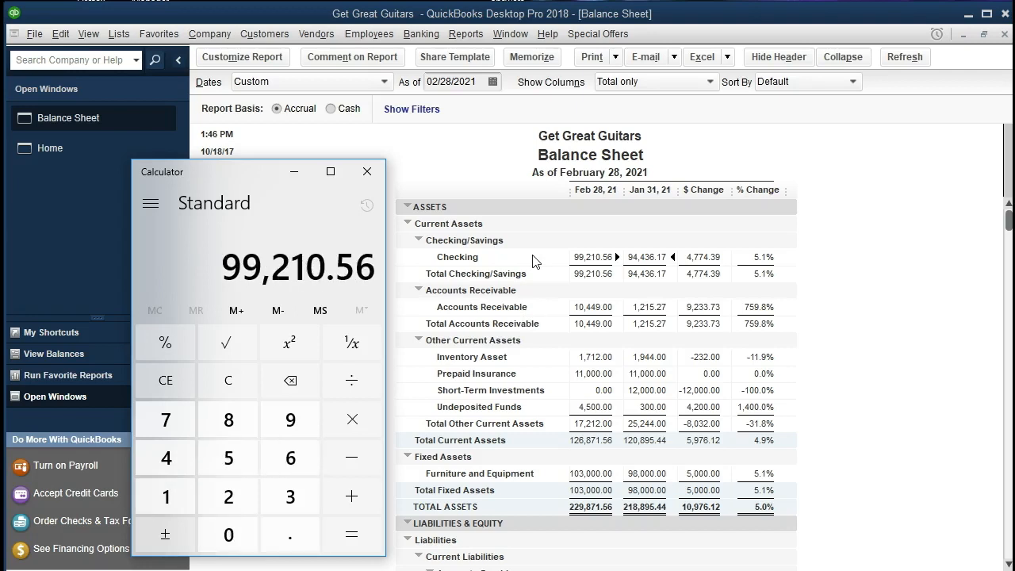
pyautogui.press('-')
pyautogui.write('94,436')
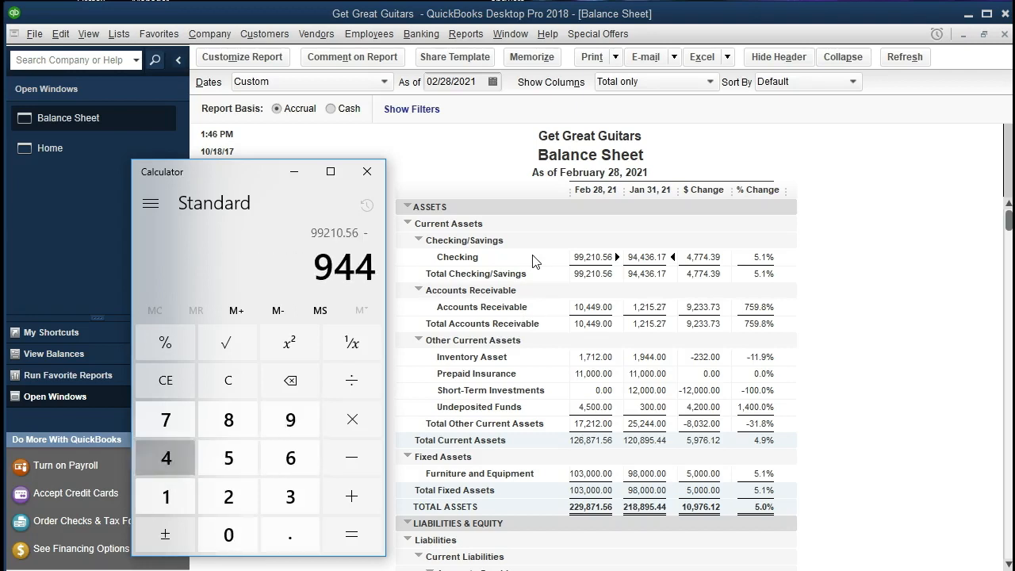
pyautogui.write('.17')
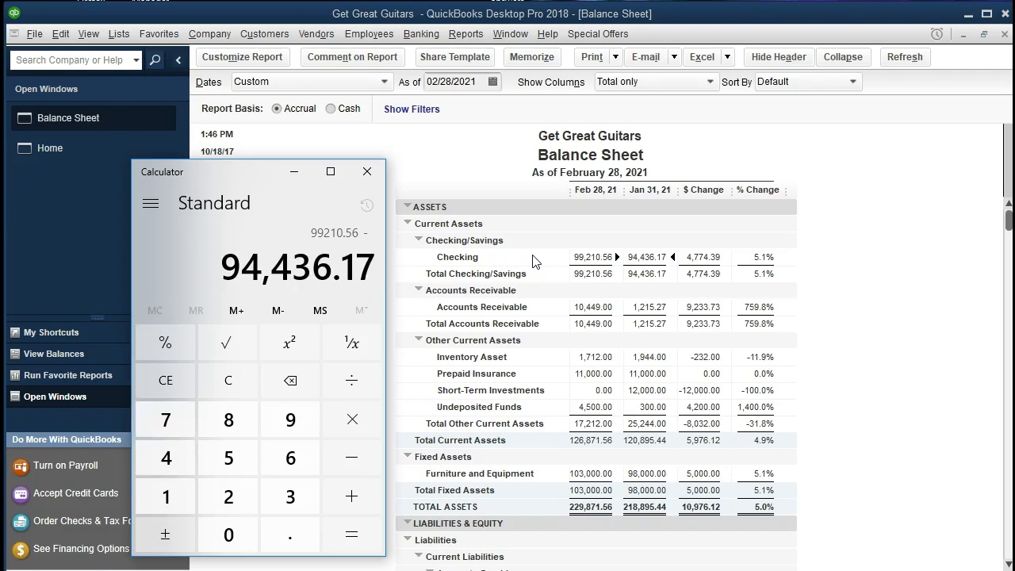
pyautogui.press('Return')
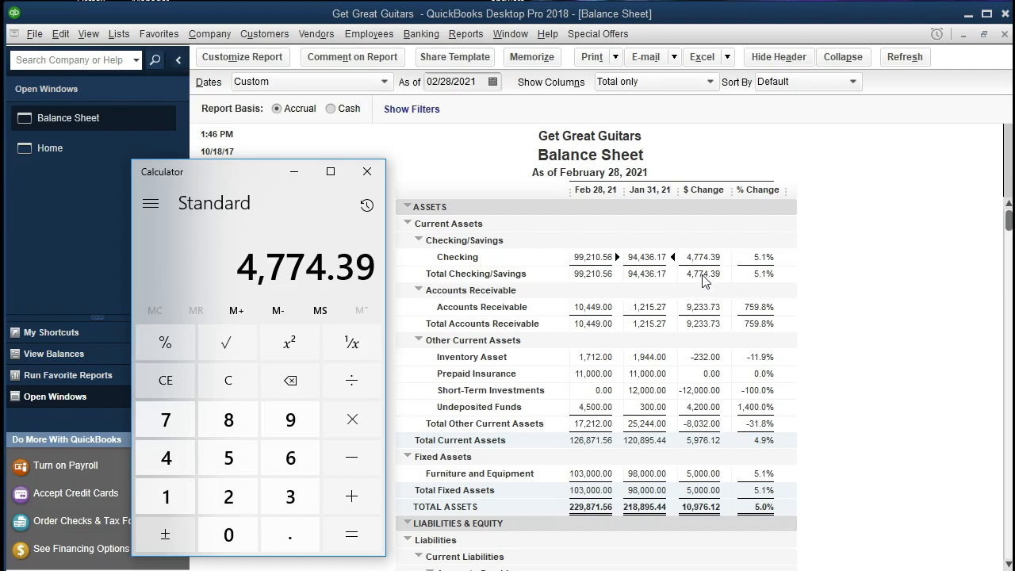
# Divide the checking difference by 94436.17 to check the percentage change, and minimize Calculator
pyautogui.press('/')
pyautogui.write('94436.17')
pyautogui.press('Return')
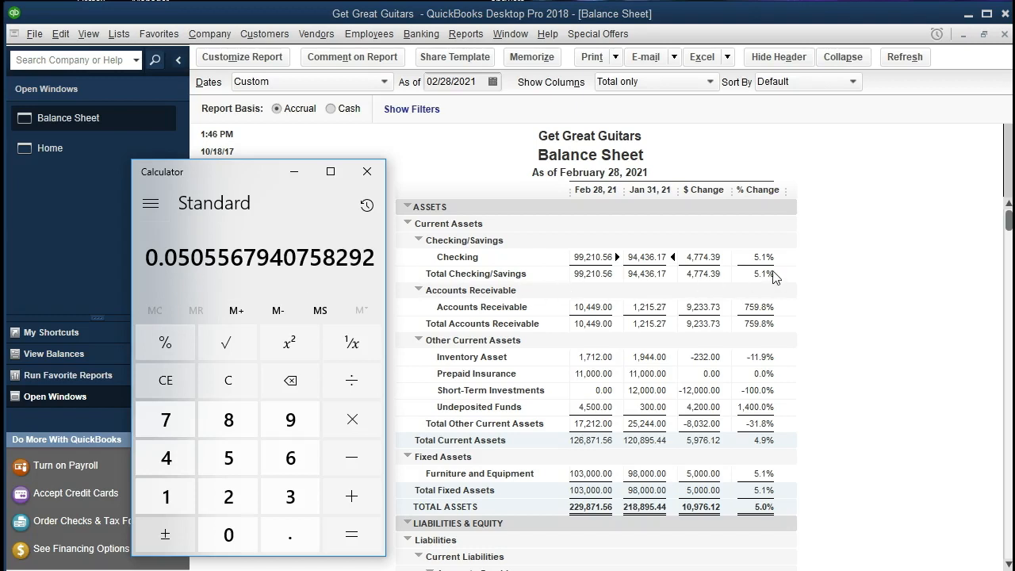
pyautogui.click(294, 171)
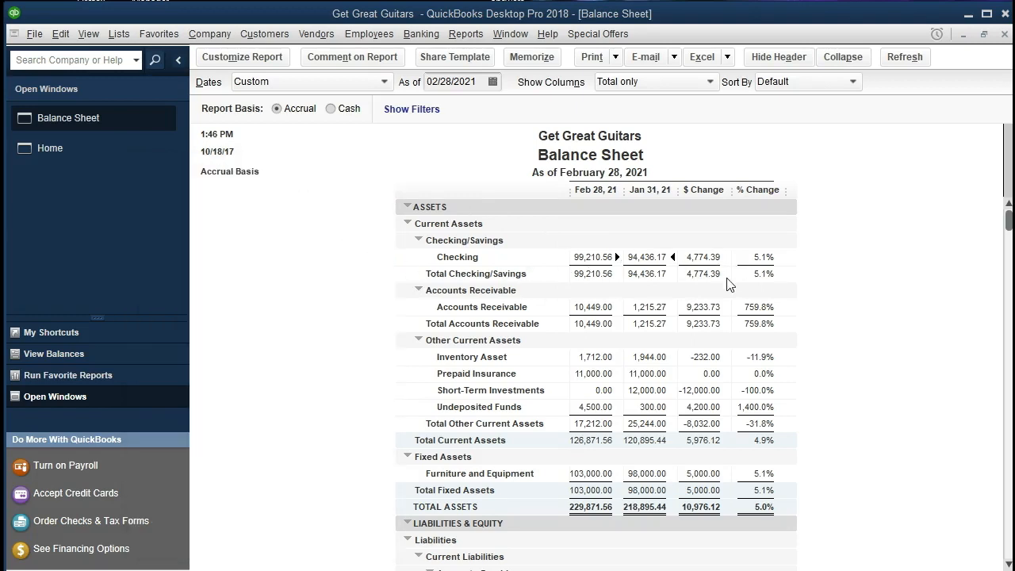
# Examine the dollar and percentage changes across the balance sheet's asset and liability accounts
pyautogui.scroll(-2, 717, 322)
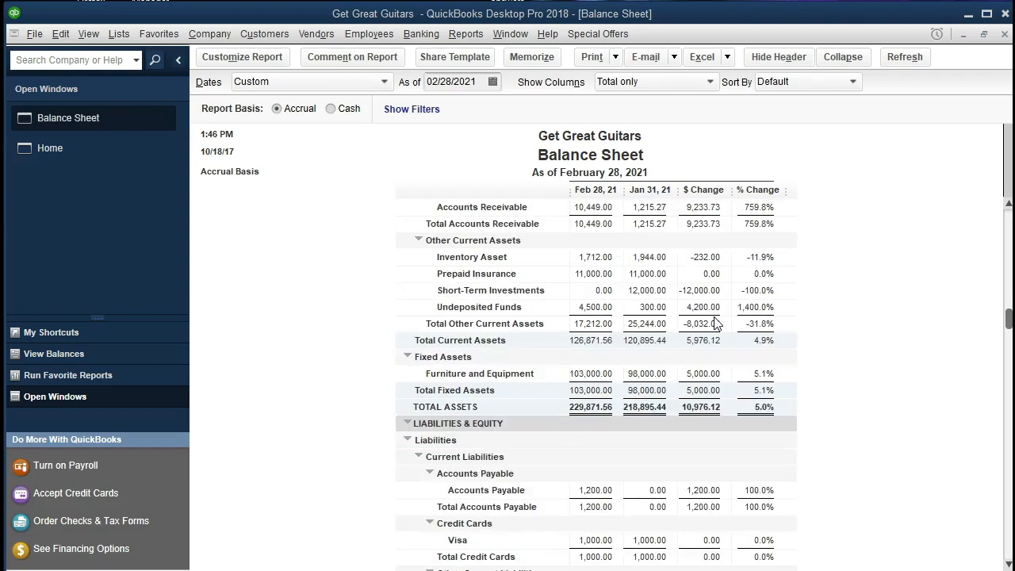
pyautogui.scroll(-3, 714, 316)
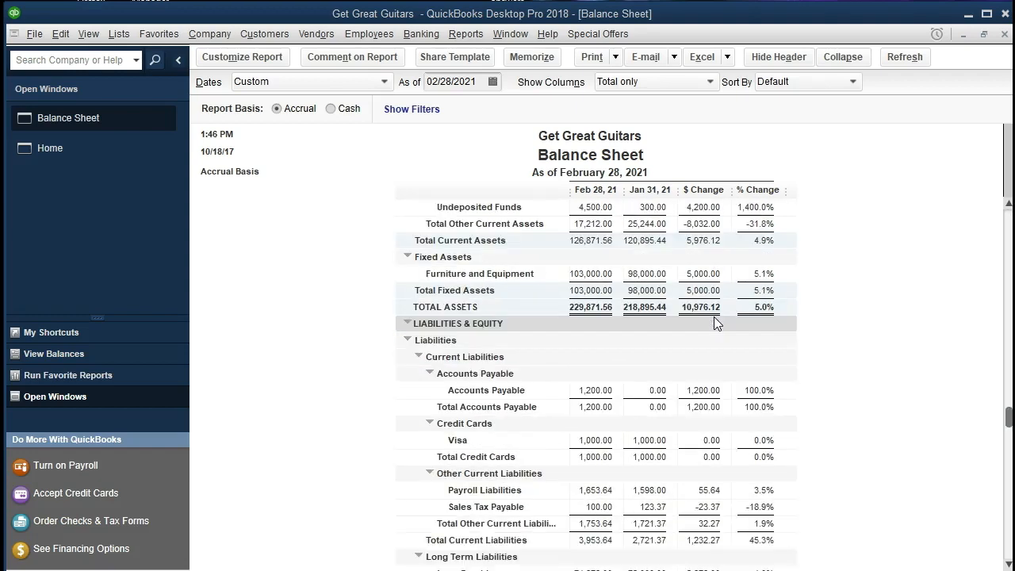
pyautogui.scroll(6, 716, 318)
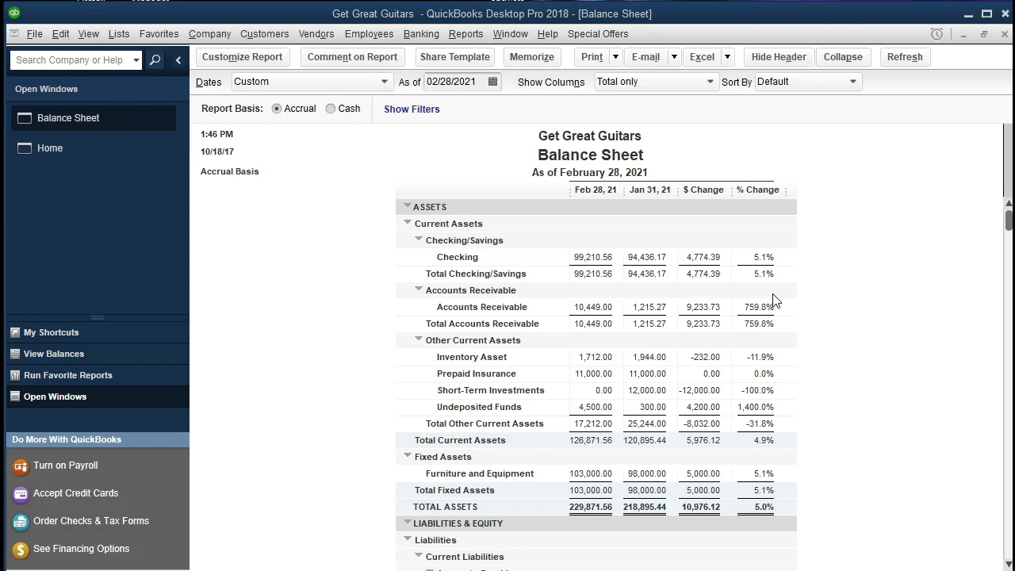
pyautogui.scroll(-1, 801, 317)
pyautogui.scroll(1, 801, 317)
pyautogui.scroll(-5, 764, 321)
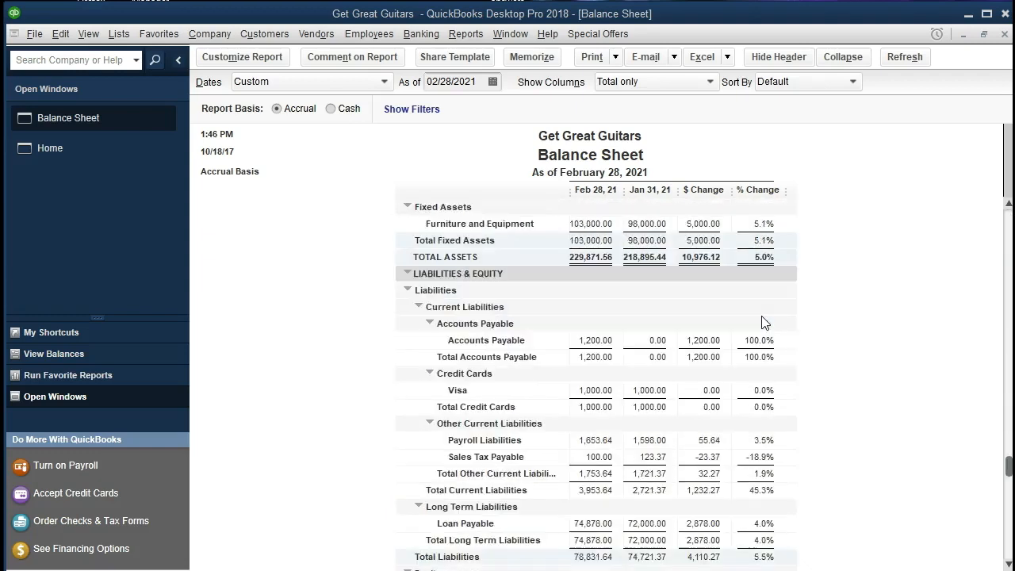
pyautogui.scroll(-1, 764, 321)
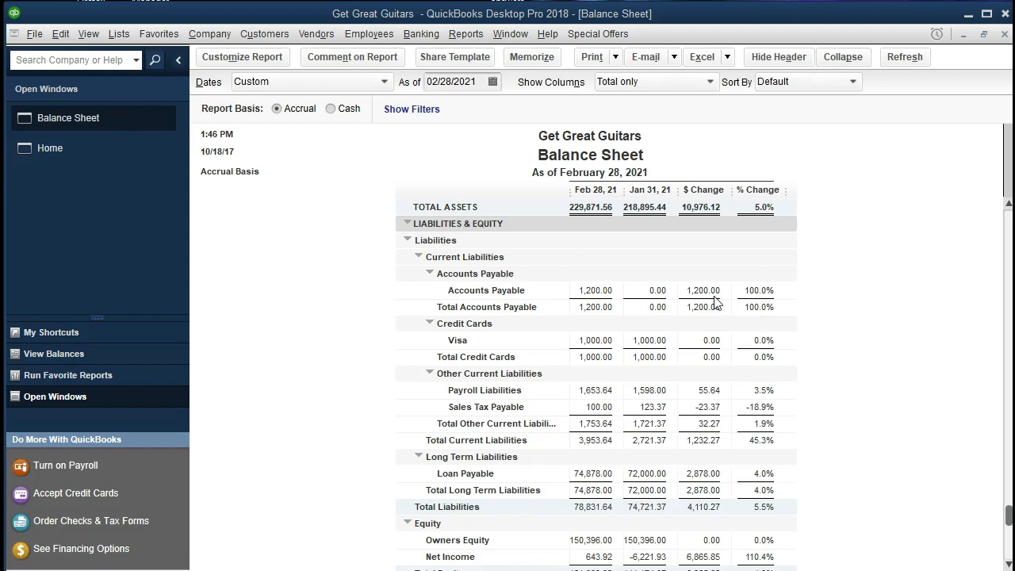
# Export the comparative balance sheet to a new Excel worksheet in a new workbook
pyautogui.click(728, 59)
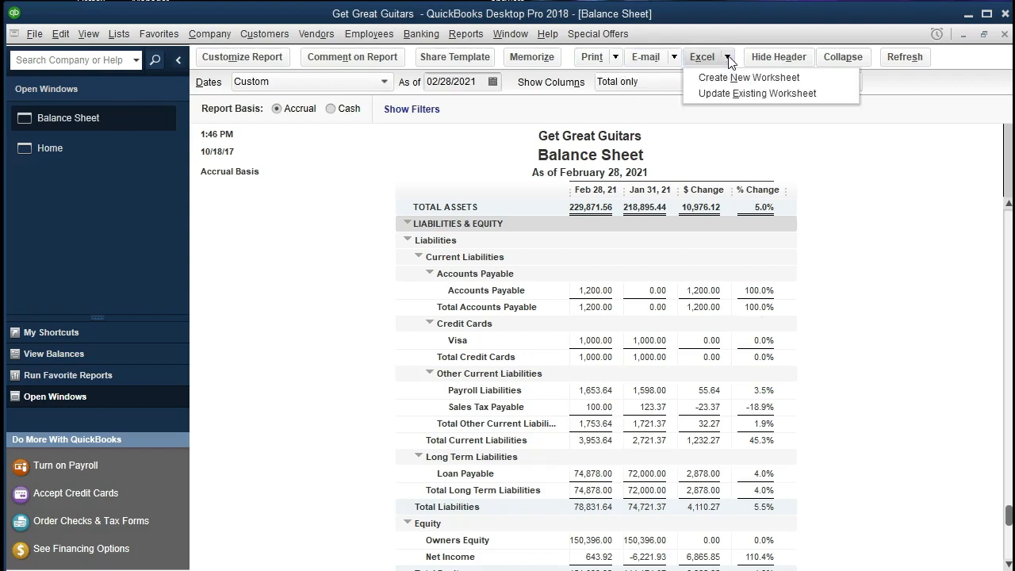
pyautogui.click(815, 79)
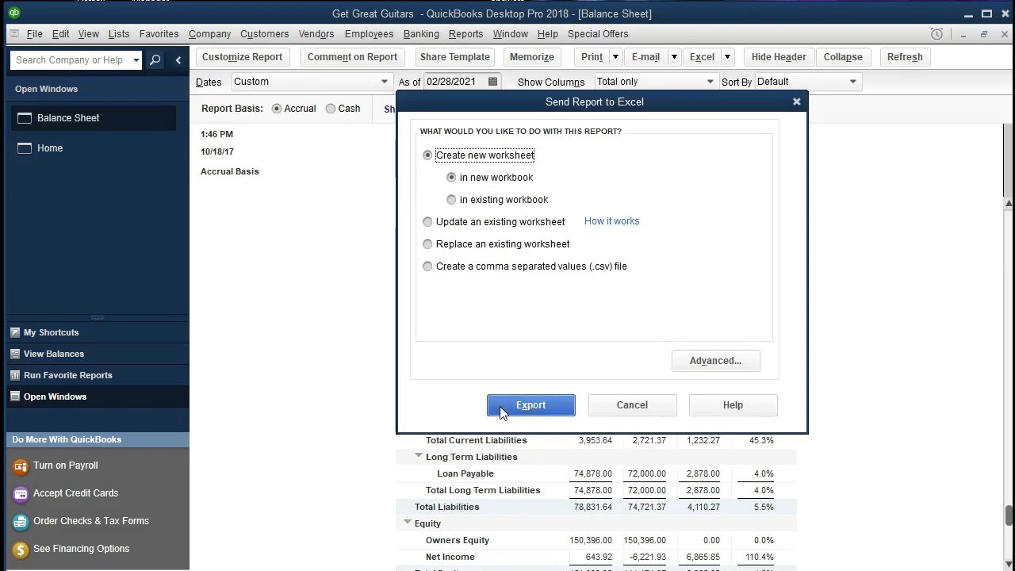
pyautogui.click(529, 405)
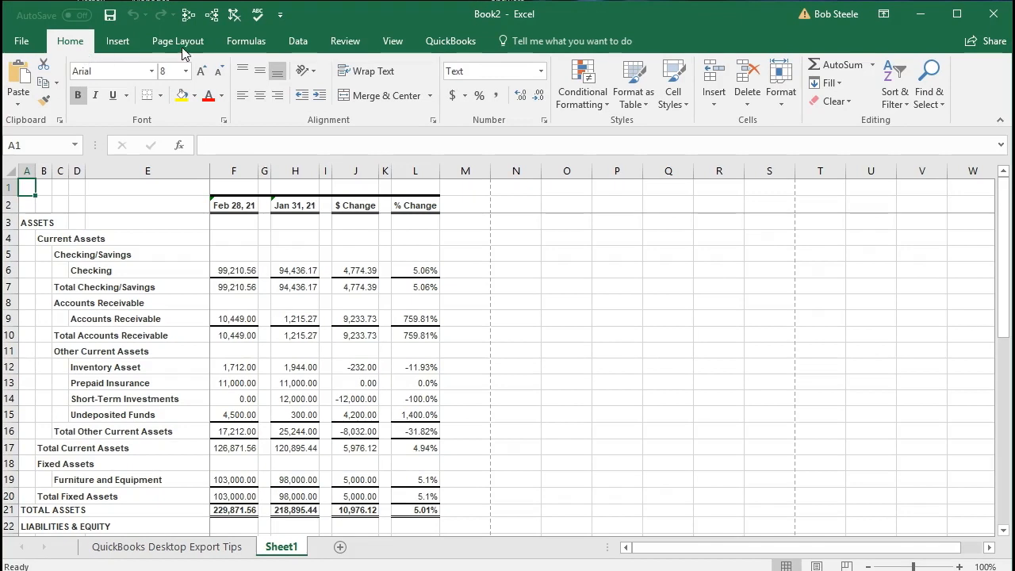
# View the exported balance sheet in Page Layout to check its report header, and return to Normal view
pyautogui.click(396, 44)
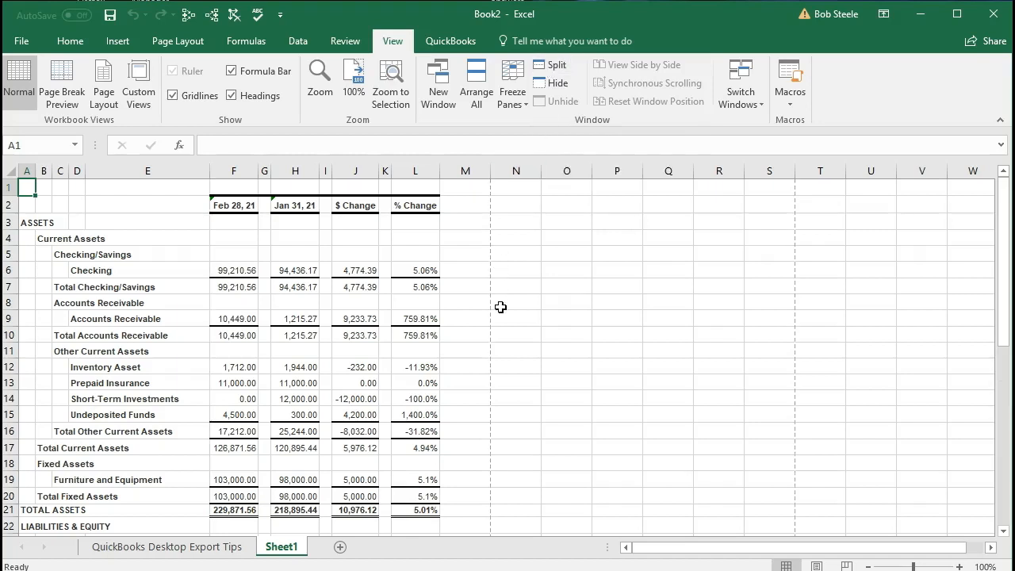
pyautogui.click(817, 565)
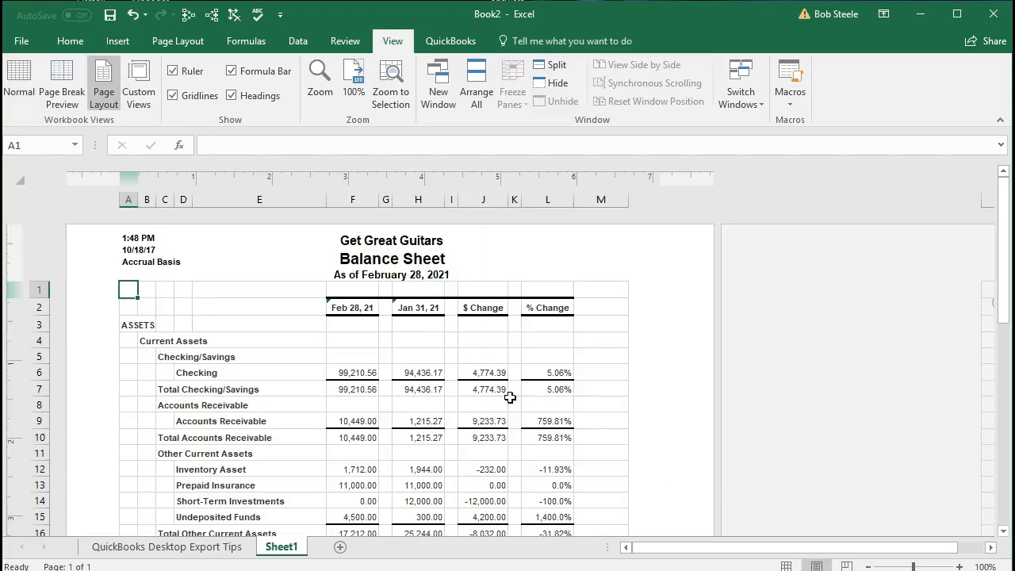
pyautogui.click(786, 565)
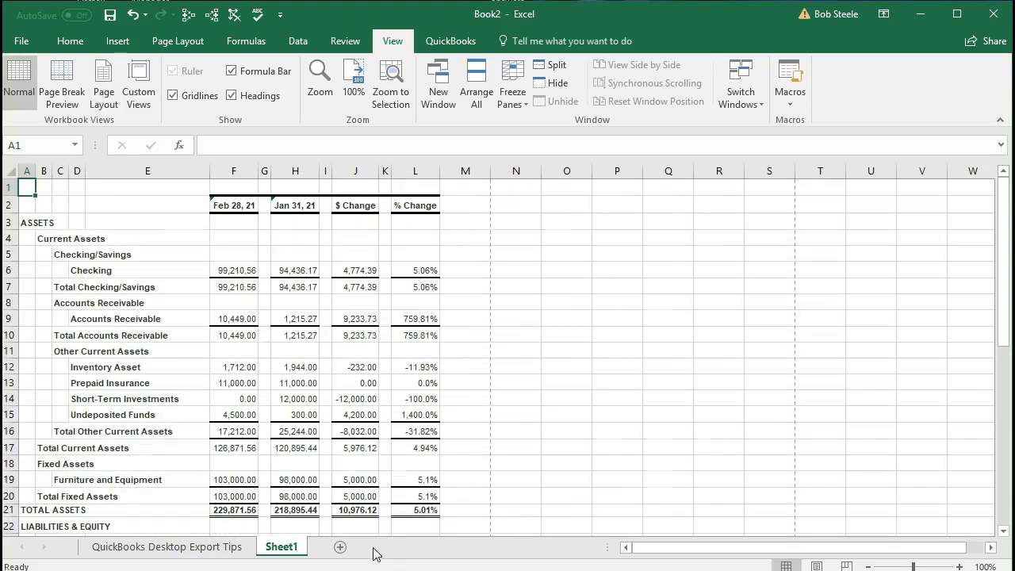
# Rename the exported balance sheet's worksheet from Sheet1 to BS
pyautogui.doubleClick(282, 547)
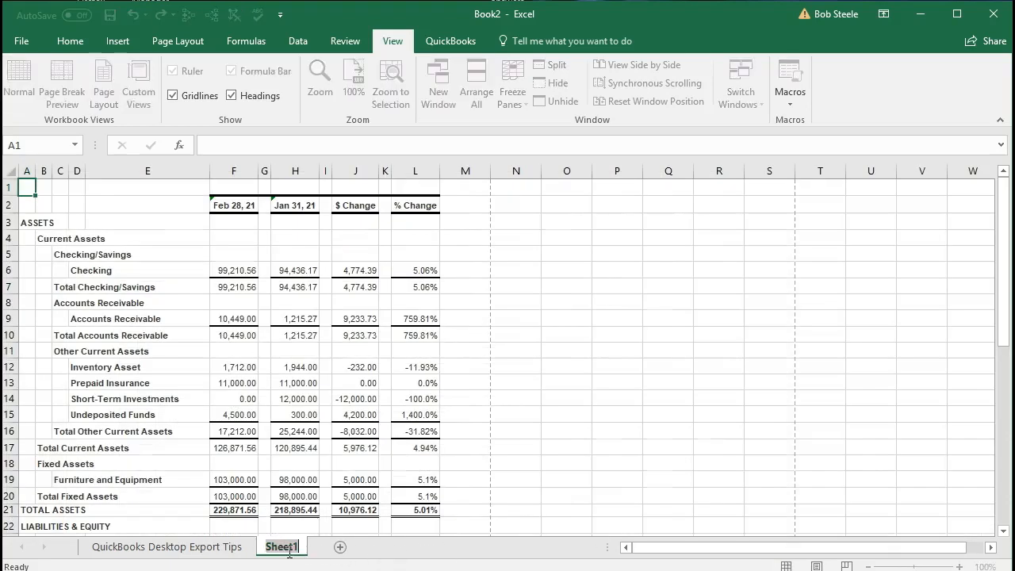
pyautogui.write('BS')
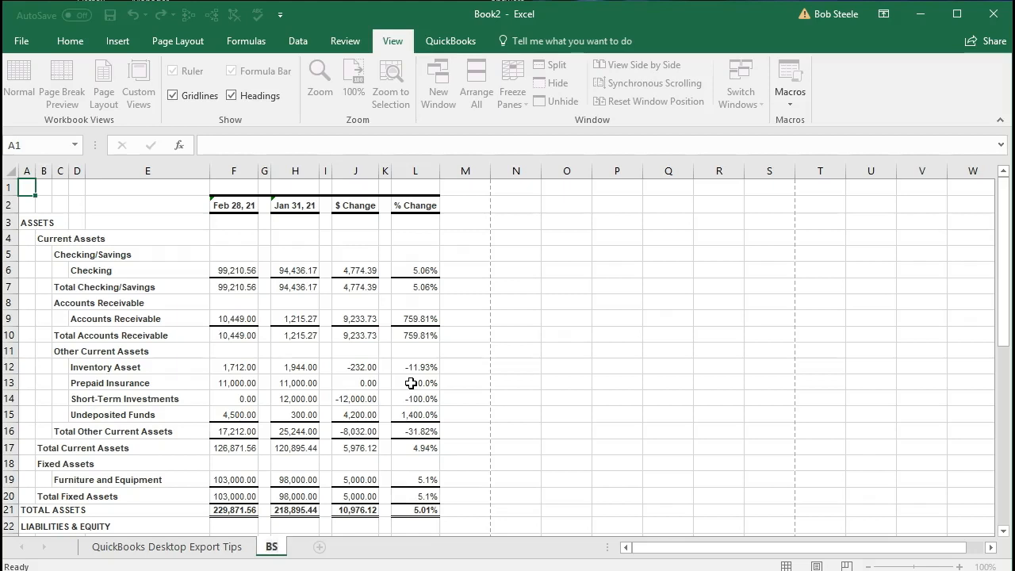
pyautogui.click(410, 383)
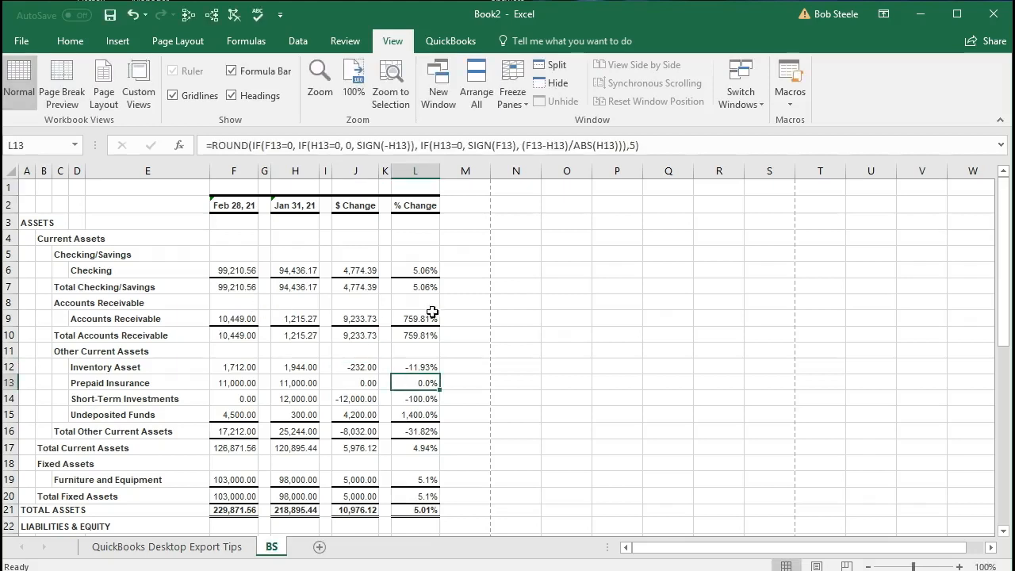
pyautogui.click(596, 322)
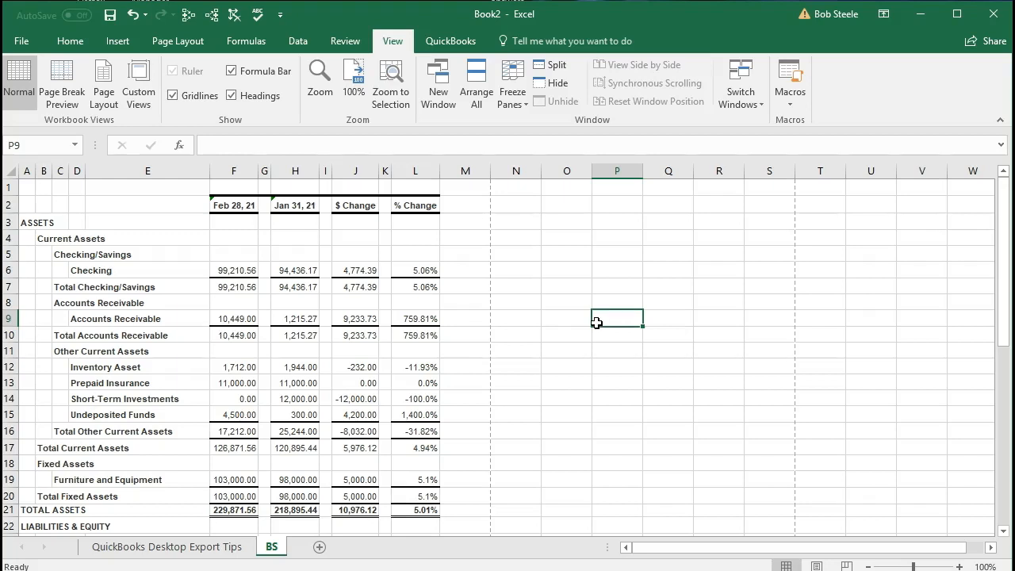
# Start saving the workbook under a new name and choose the Section 8 folder inside Get Great Guitars on the Desktop
pyautogui.click(21, 41)
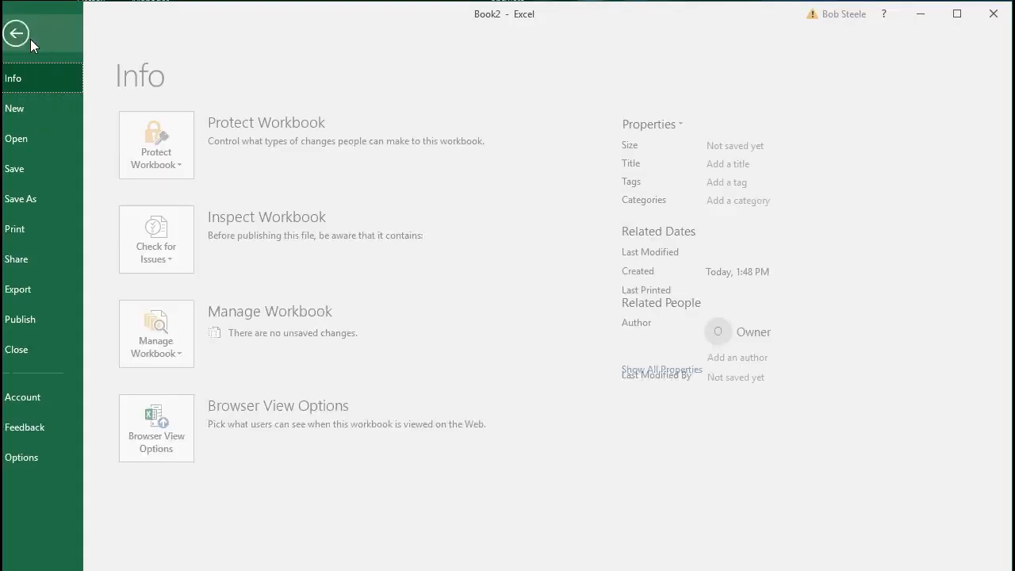
pyautogui.click(32, 199)
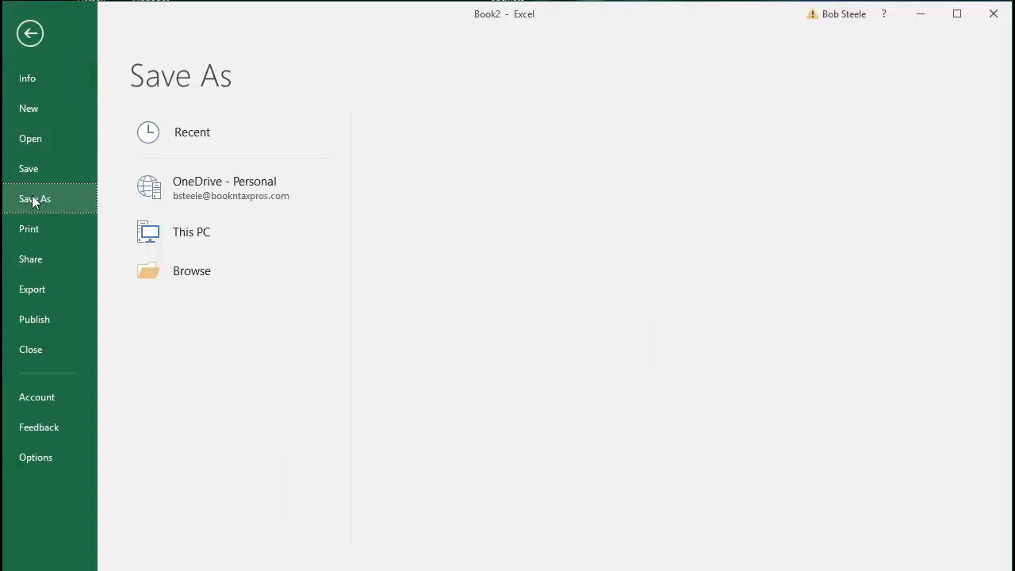
pyautogui.click(210, 321)
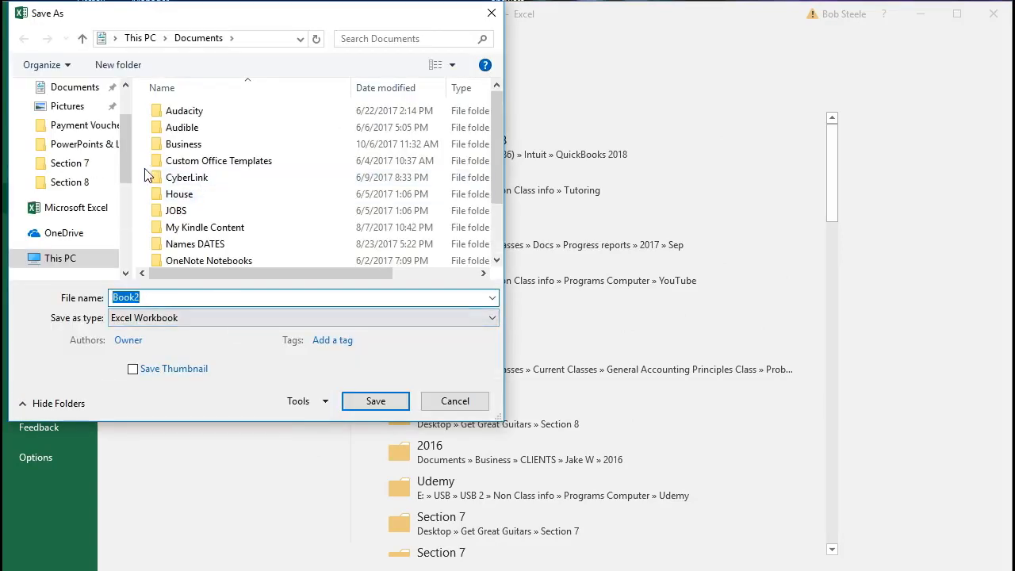
pyautogui.scroll(2, 129, 163)
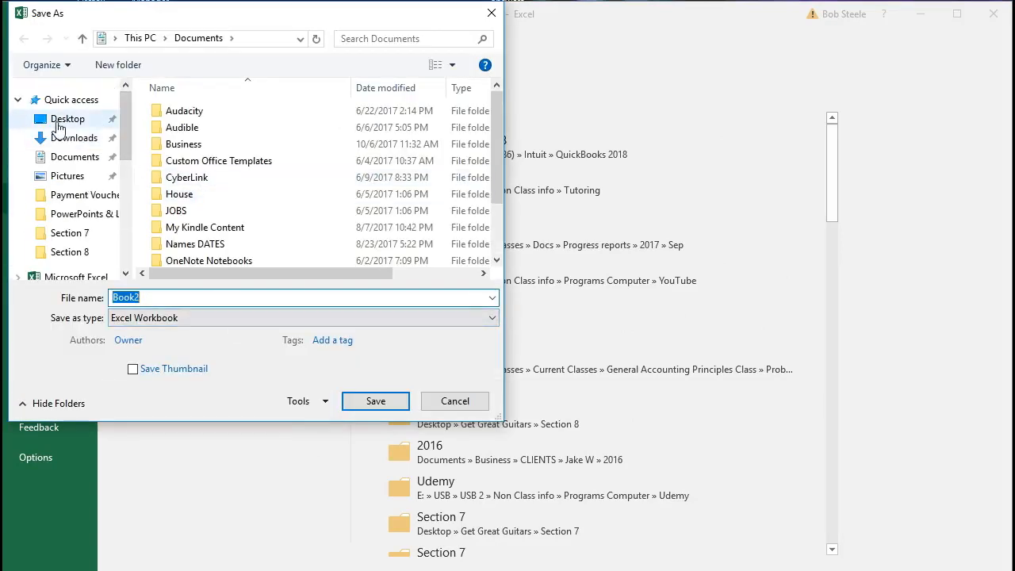
pyautogui.click(58, 123)
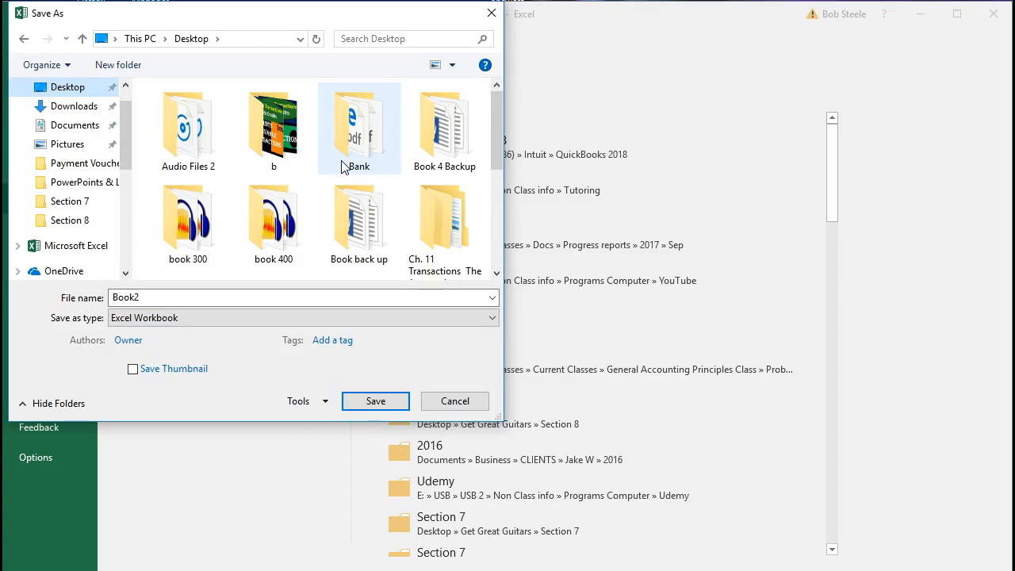
pyautogui.moveTo(492, 109); pyautogui.dragTo(504, 203)
pyautogui.click(192, 161)
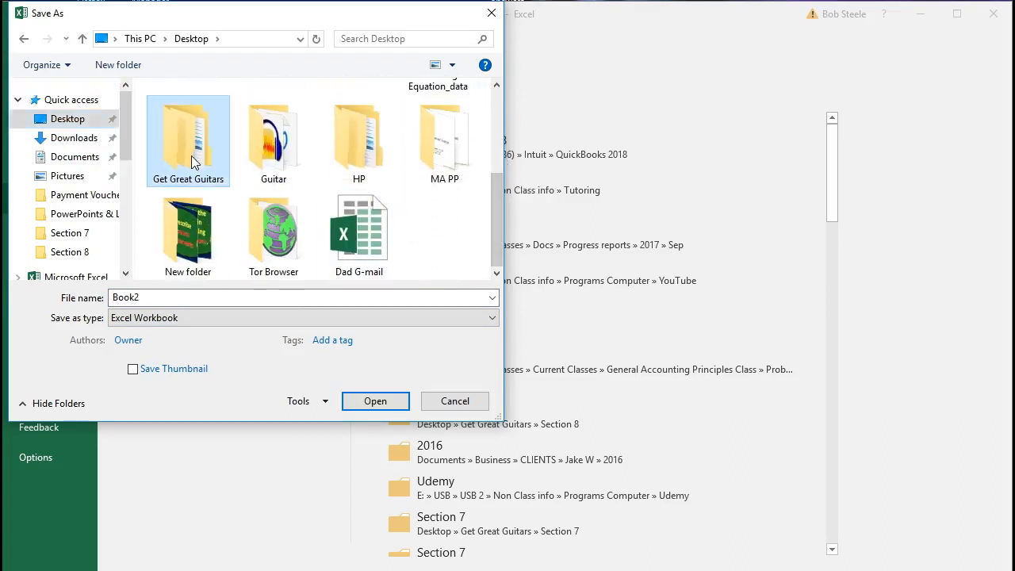
pyautogui.doubleClick(192, 162)
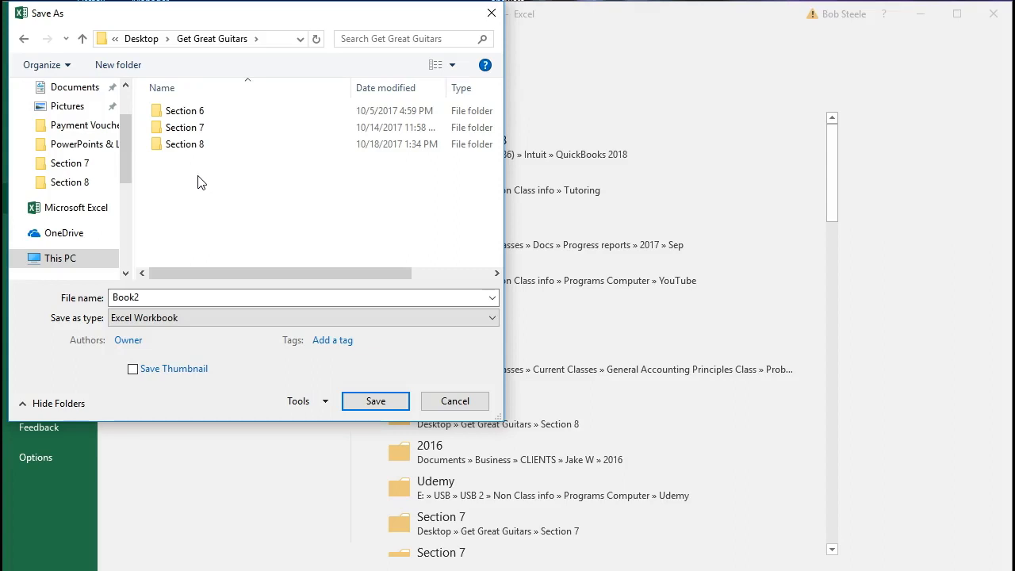
pyautogui.doubleClick(188, 144)
# Save the workbook as "Section 8 Report" in macro-free Excel Workbook format and close it
pyautogui.click(154, 297)
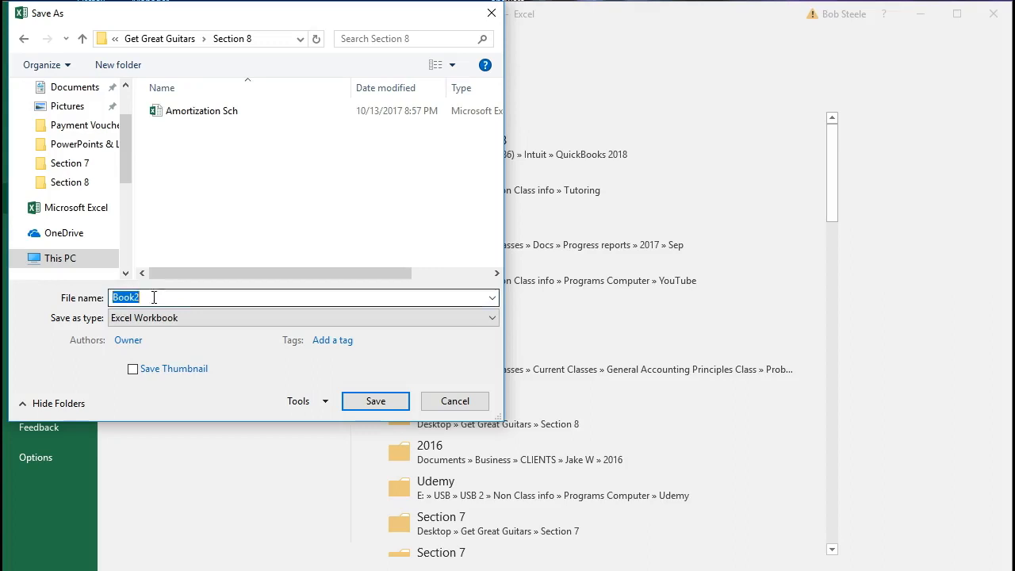
pyautogui.write('S')
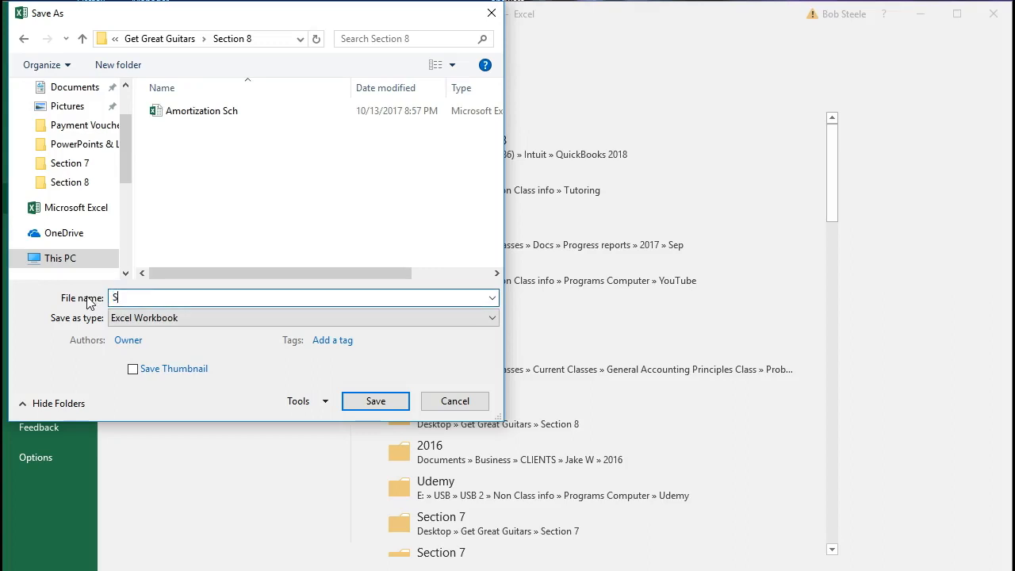
pyautogui.write('ection  Report')
pyautogui.press('Left')
pyautogui.press('Left')
pyautogui.press('Left')
pyautogui.press('Left')
pyautogui.press('Left')
pyautogui.press('Left')
pyautogui.write('8')
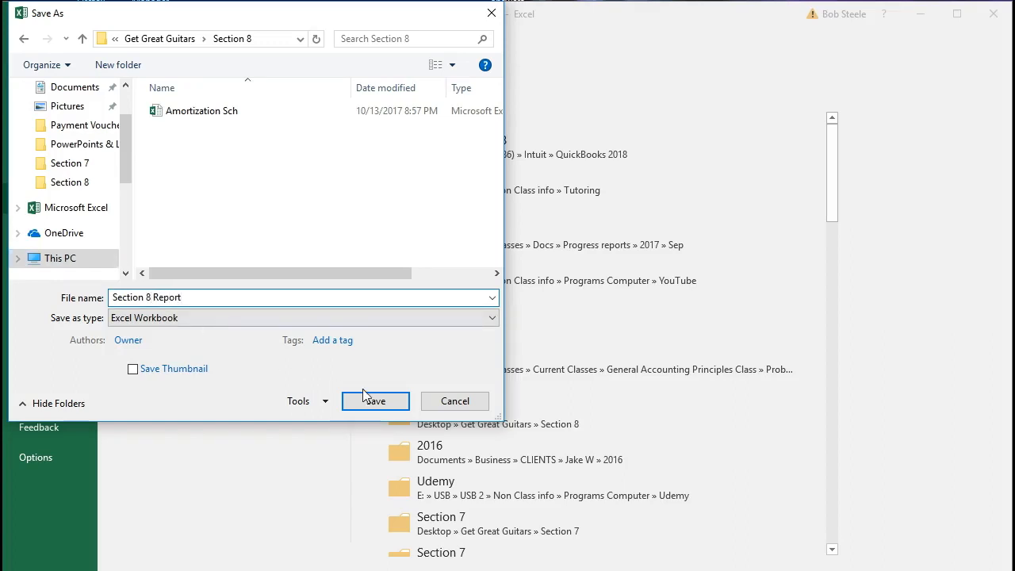
pyautogui.click(387, 403)
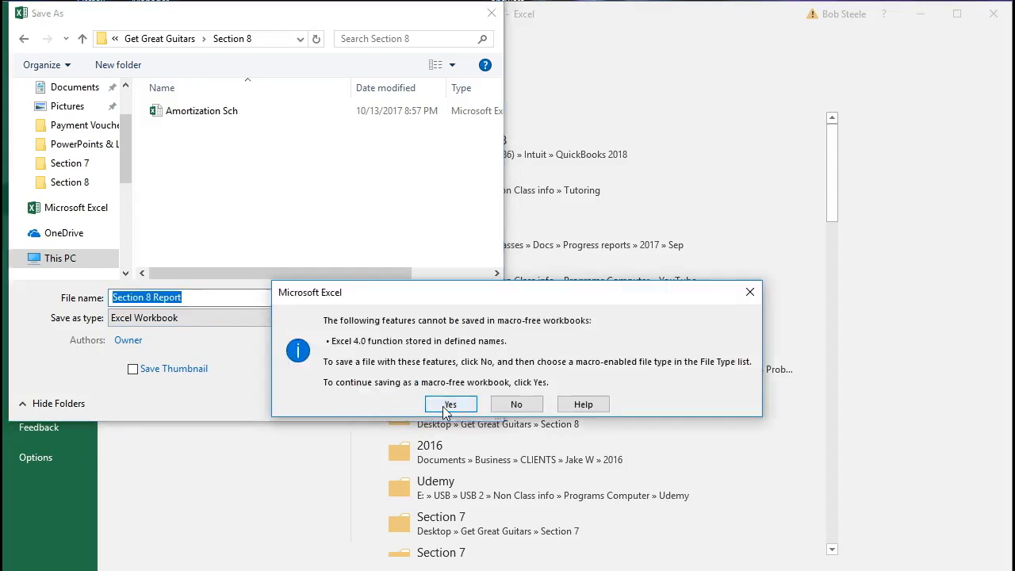
pyautogui.click(442, 407)
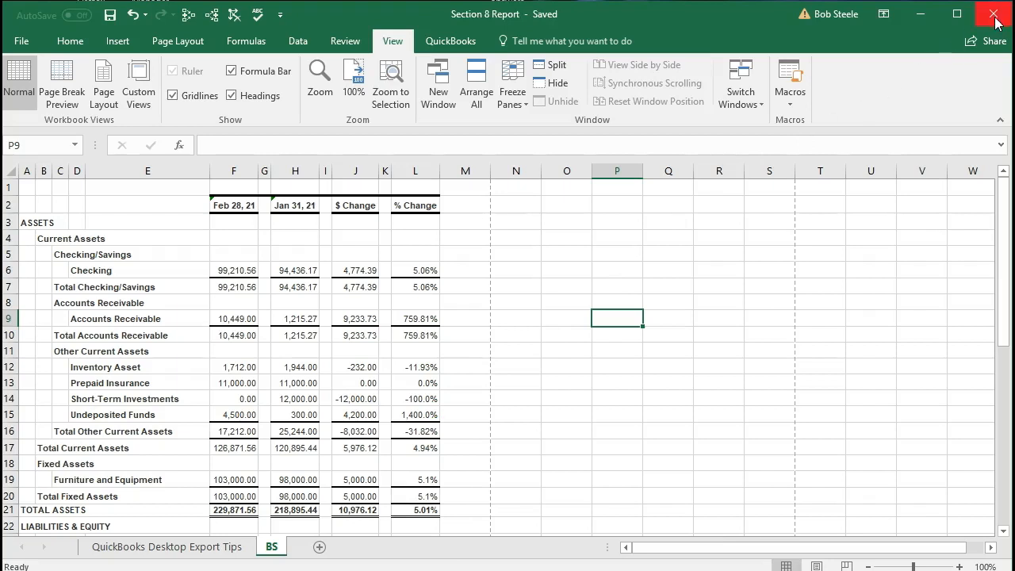
pyautogui.click(997, 20)
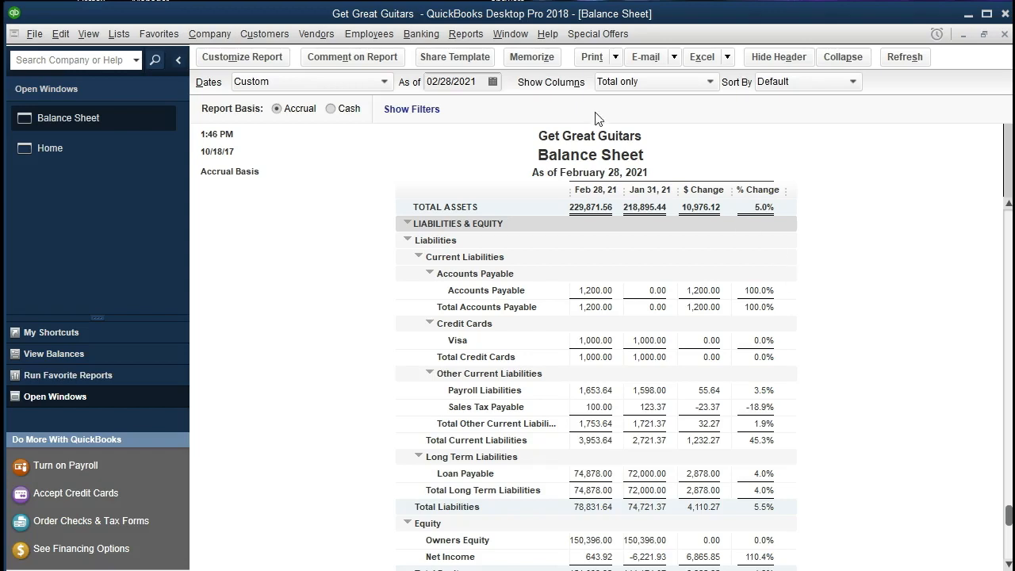
# Create a standard Profit & Loss report for Get Great Guitars in QuickBooks
pyautogui.click(472, 34)
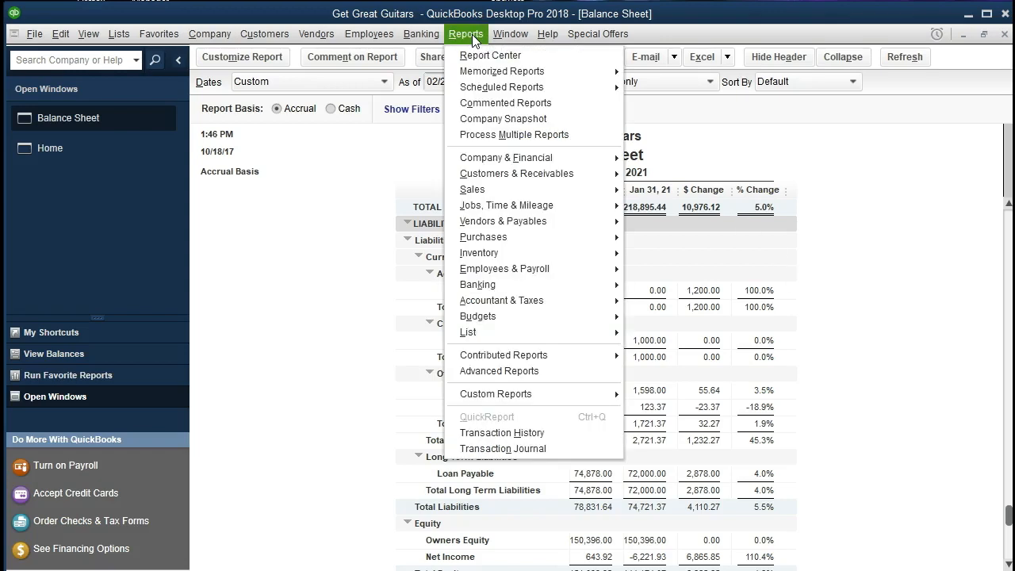
pyautogui.moveTo(562, 161)
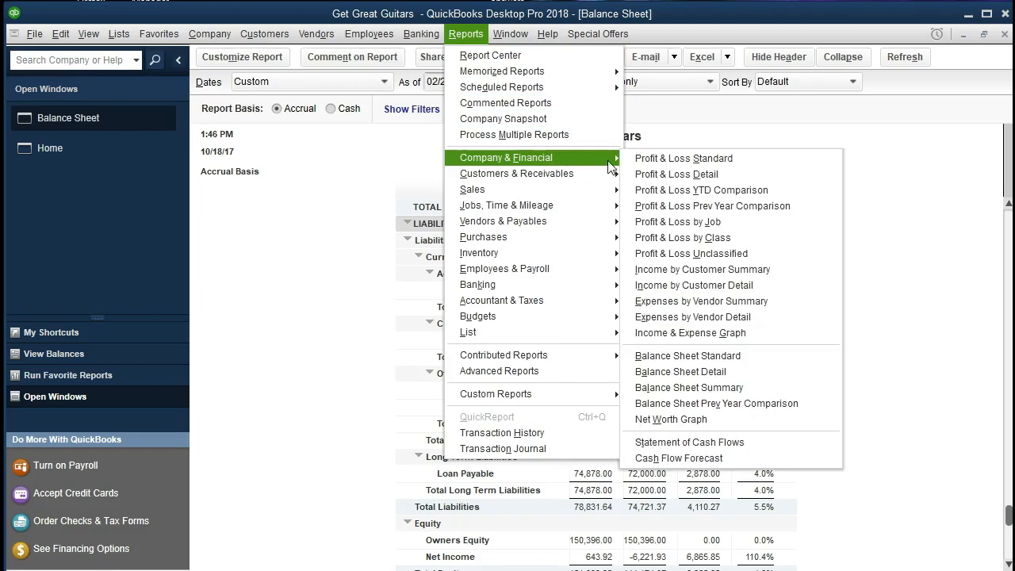
pyautogui.click(756, 166)
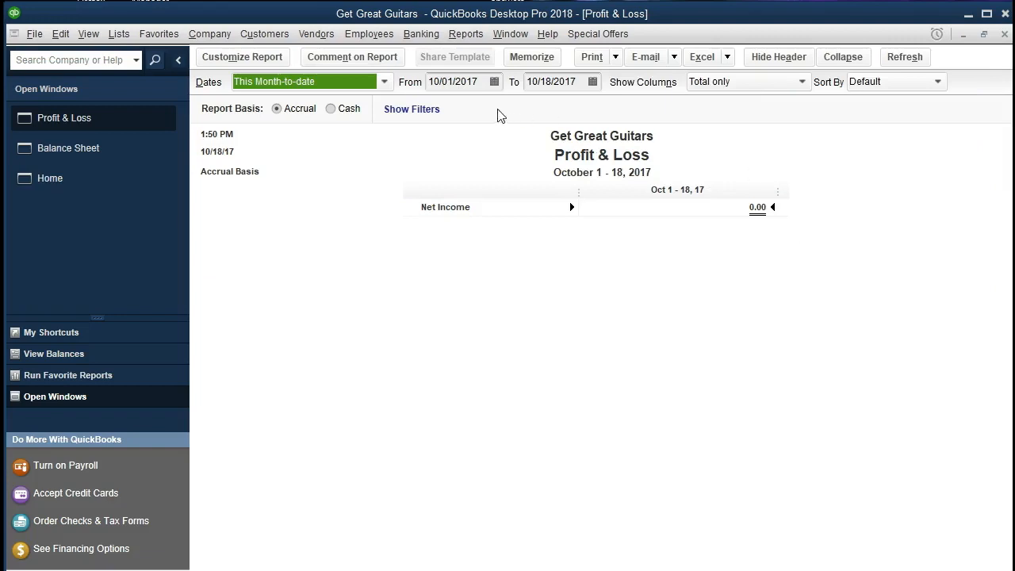
# Set the Profit & Loss report's date range from 02/01/2021 to 02/28/2021
pyautogui.press('Tab')
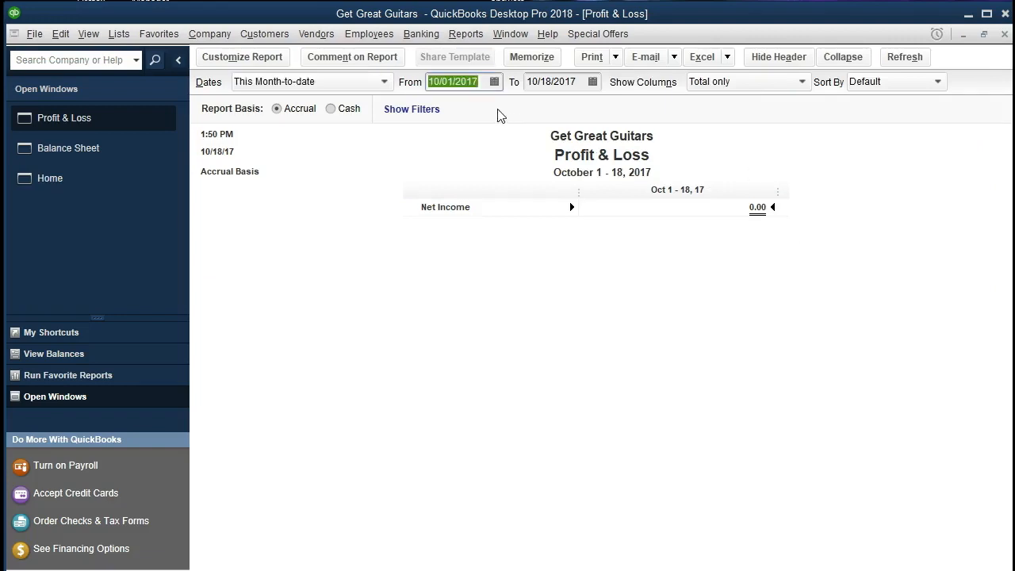
pyautogui.write('0')
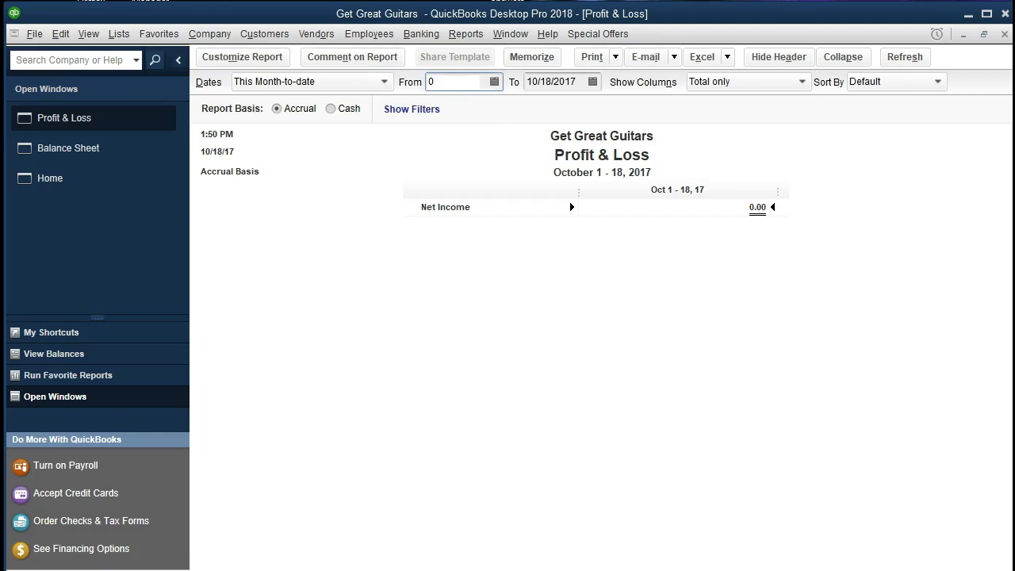
pyautogui.write('2/01/2021')
pyautogui.press('Tab')
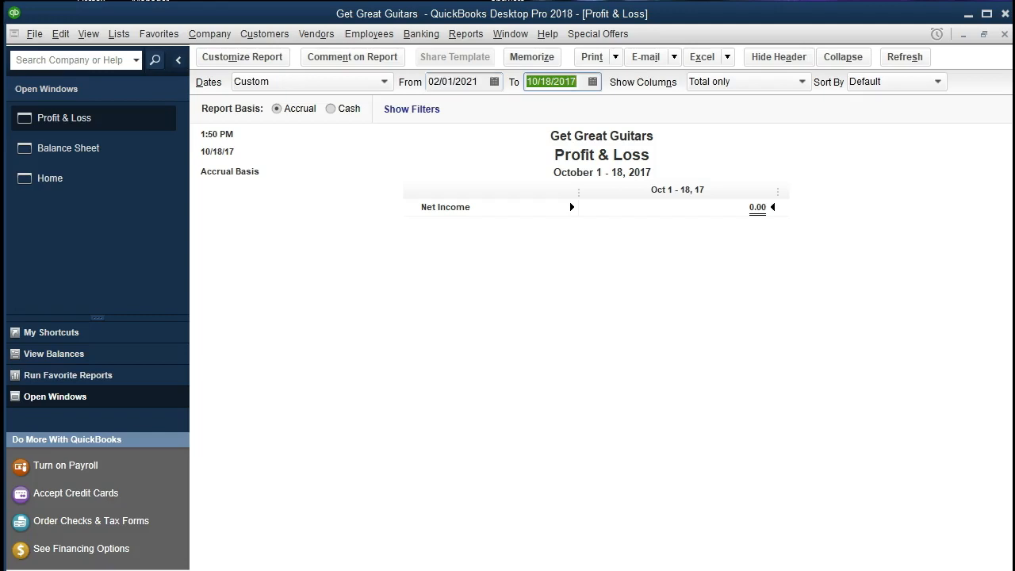
pyautogui.write('02/28/')
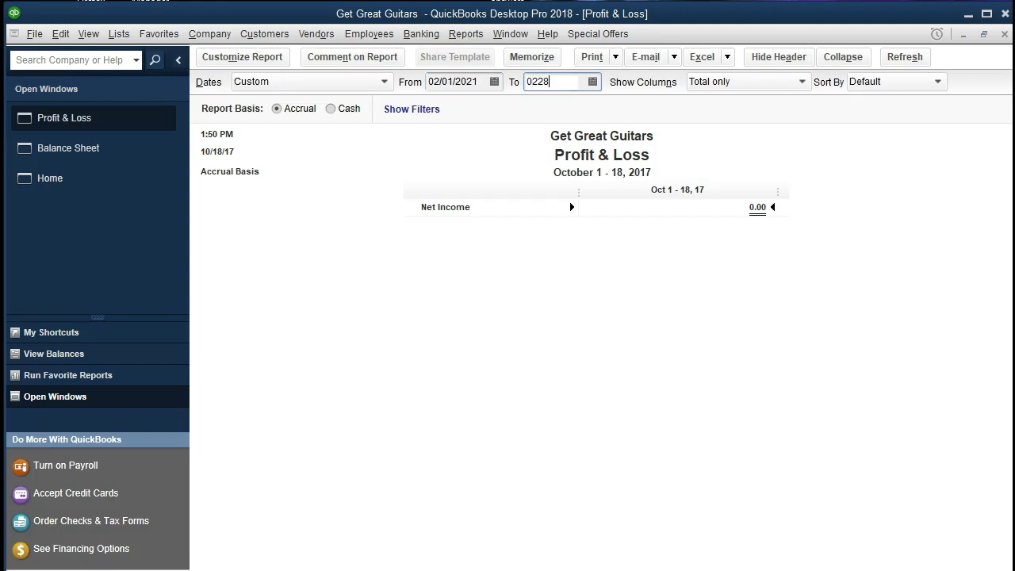
pyautogui.write('2021')
pyautogui.press('Tab')
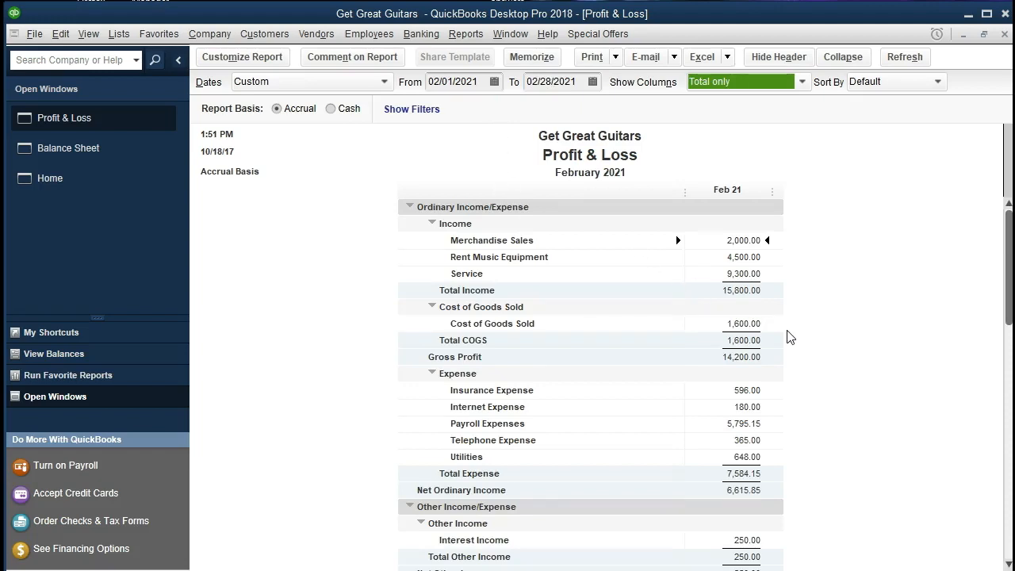
# Customize the Profit & Loss report to add previous period subcolumns with $ Change and % Change
pyautogui.scroll(-1, 790, 337)
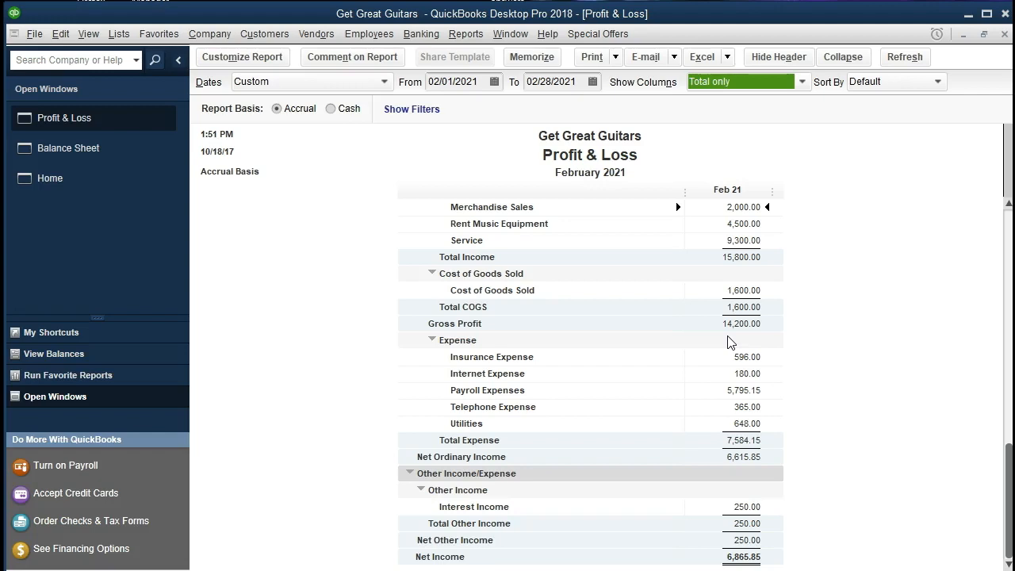
pyautogui.click(262, 60)
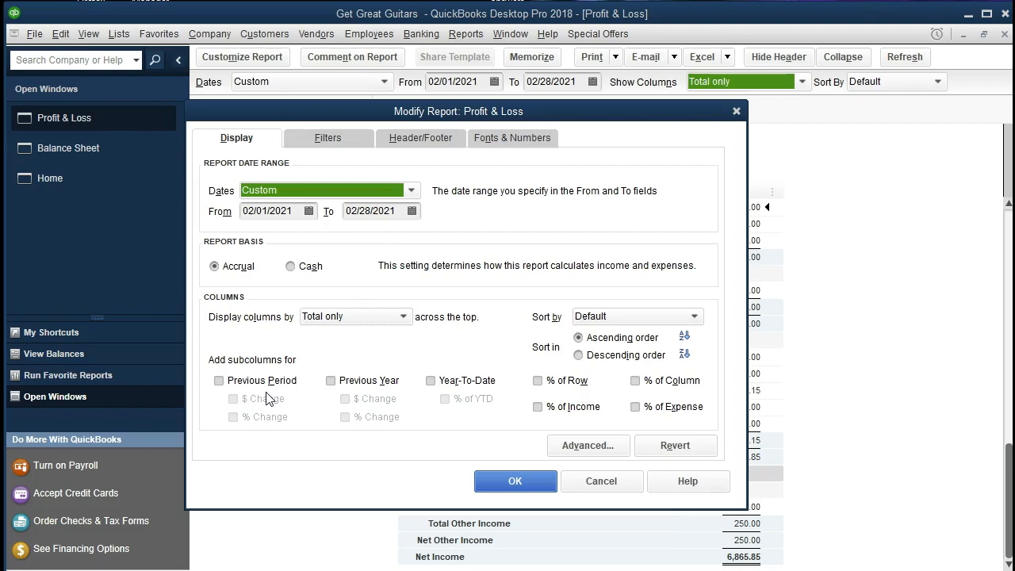
pyautogui.click(219, 381)
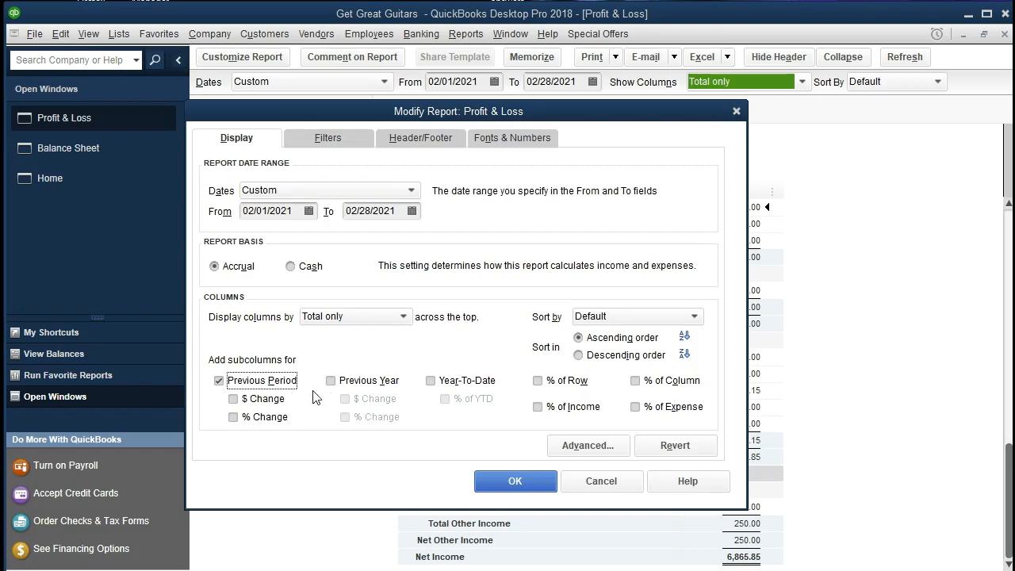
pyautogui.click(235, 401)
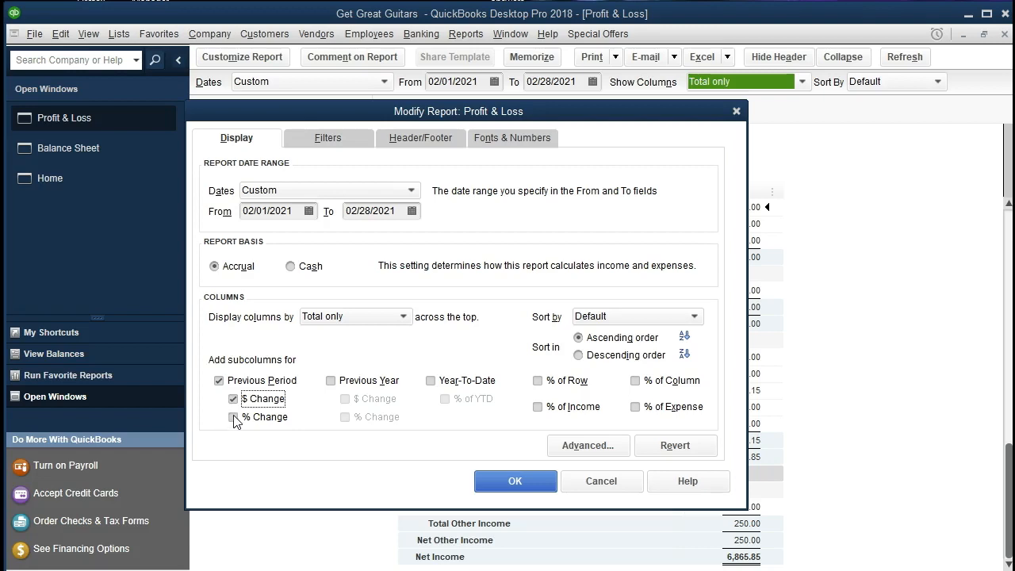
pyautogui.click(234, 418)
pyautogui.click(515, 481)
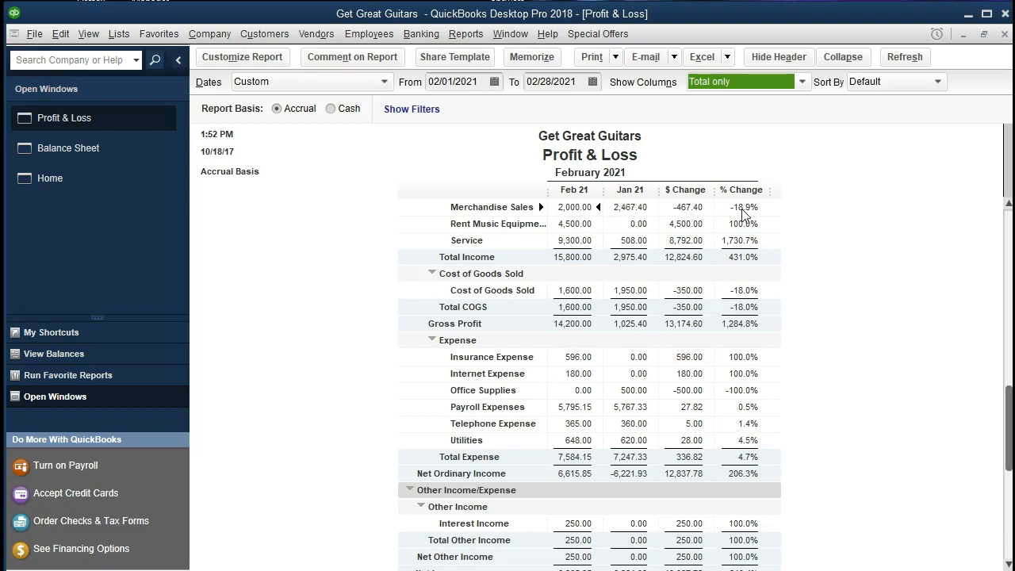
# Switch to Calculator, clear it, and subtract January's merchandise sales of 2467.4 from February's 2000
pyautogui.click(516, 570)
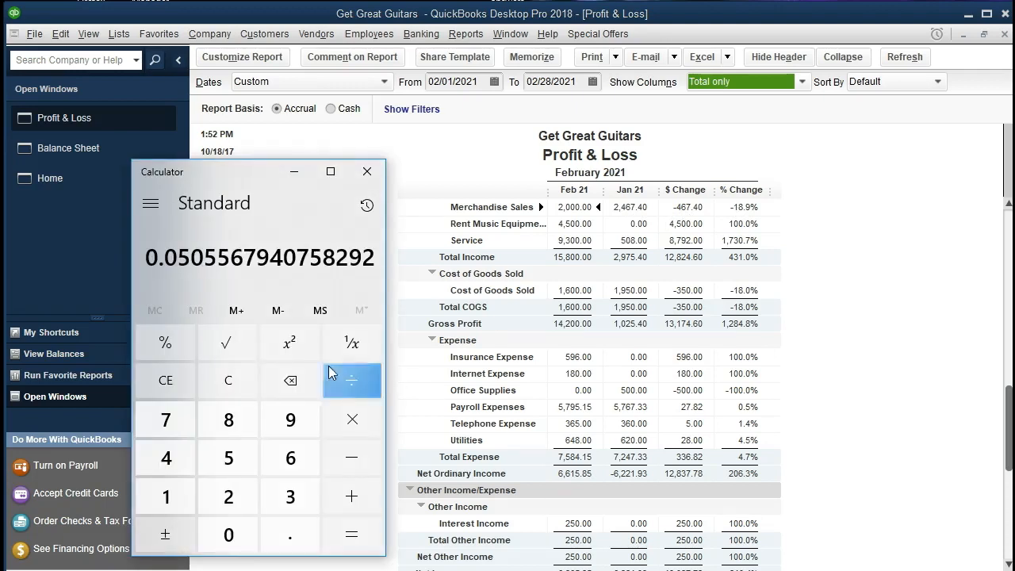
pyautogui.click(228, 380)
pyautogui.moveTo(234, 171); pyautogui.dragTo(284, 150)
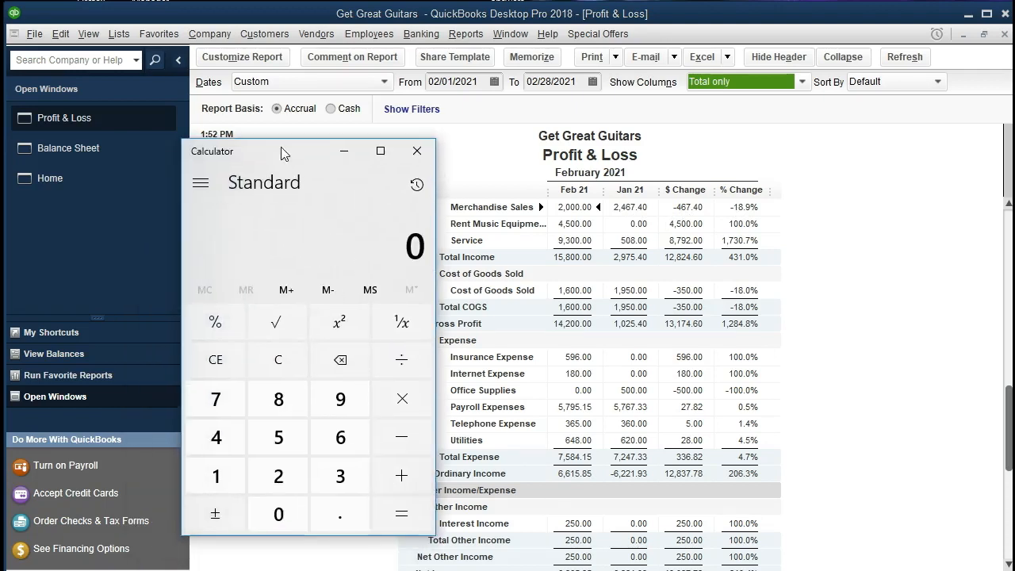
pyautogui.write('20,00')
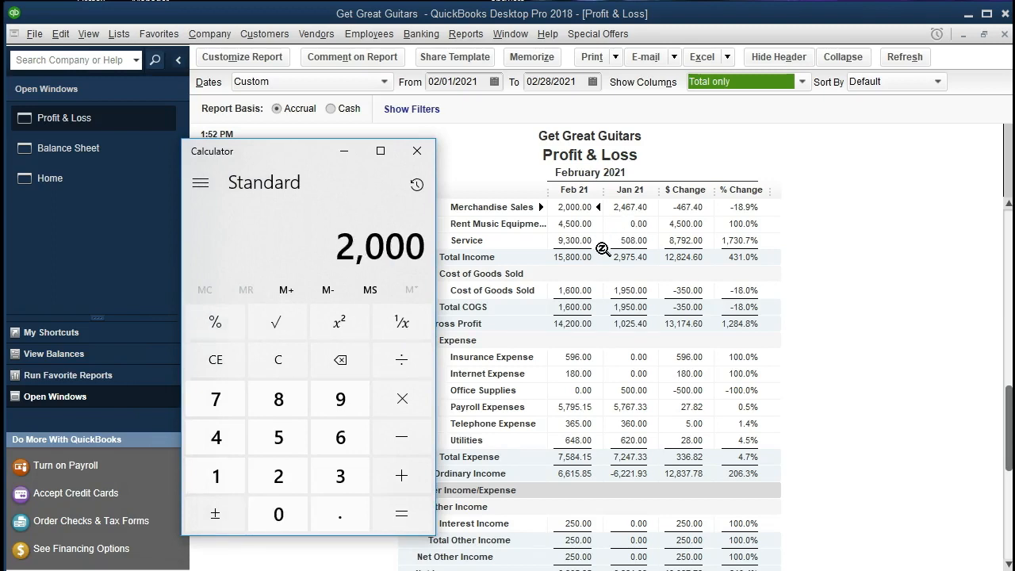
pyautogui.write('2')
pyautogui.press('BackSpace')
pyautogui.write('-2')
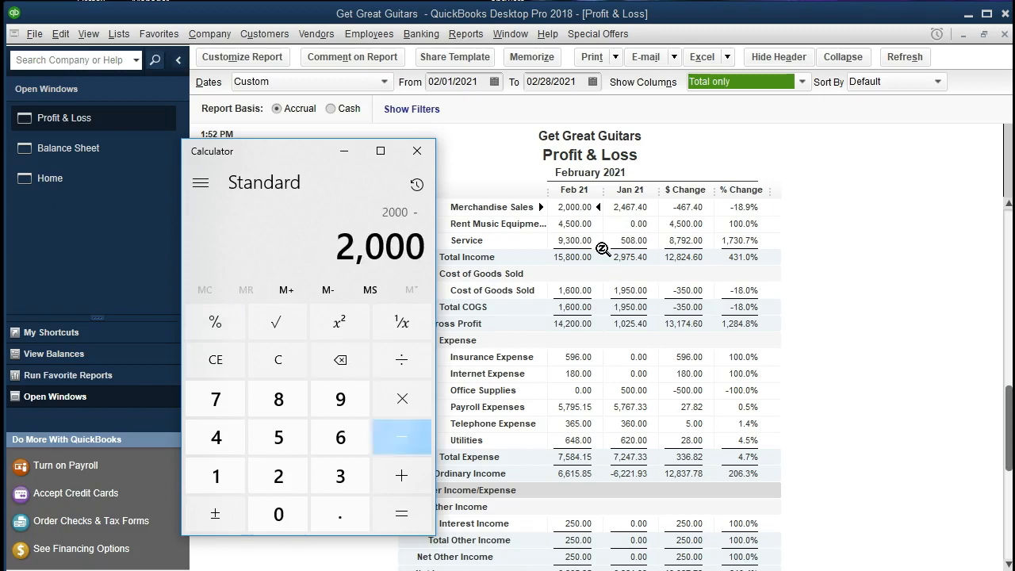
pyautogui.write('467.4')
pyautogui.press('Return')
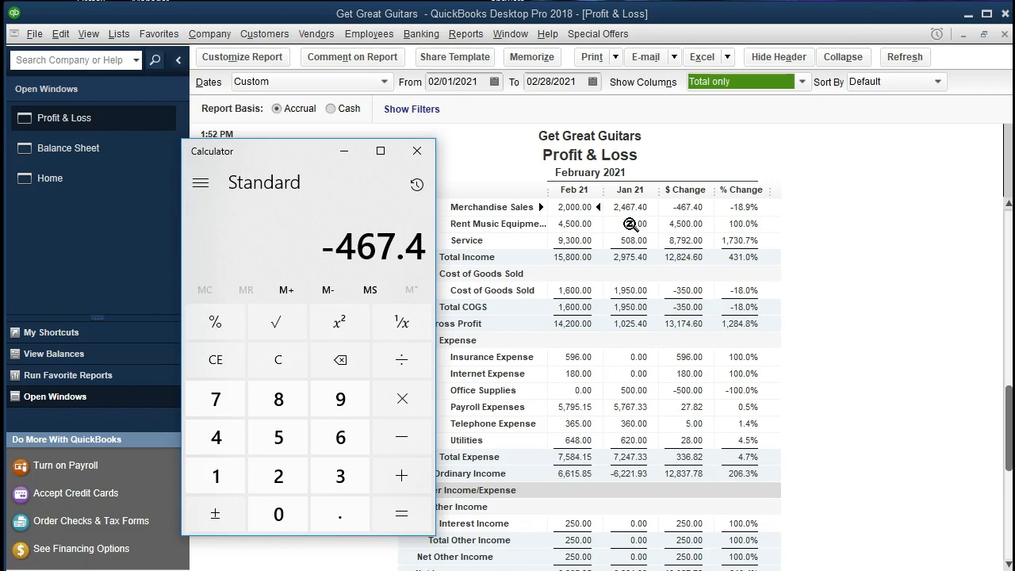
# Divide the sales difference by 2467.4 to check the percentage change, and return to the QuickBooks report
pyautogui.press('/')
pyautogui.write('2467.4')
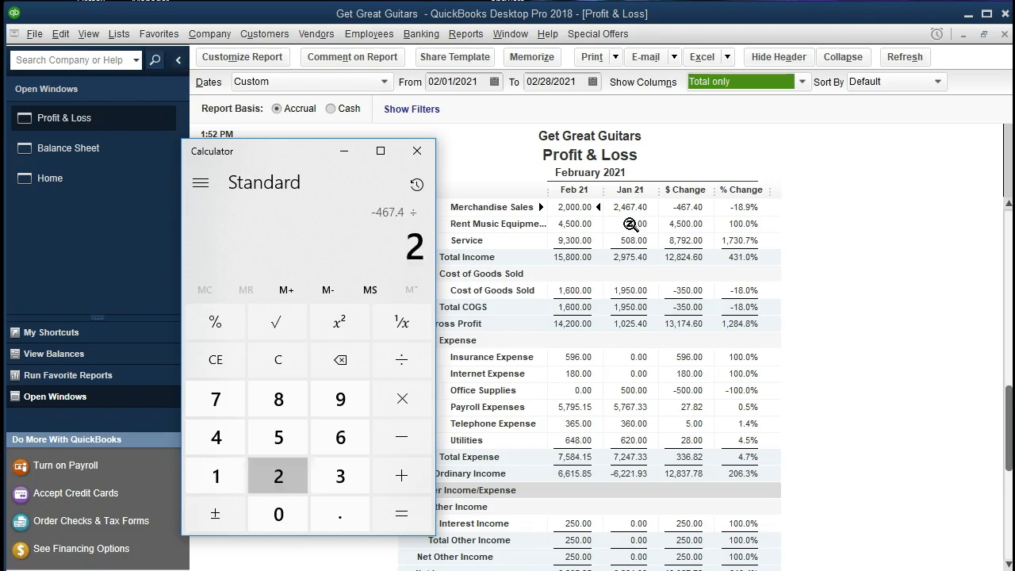
pyautogui.press('Return')
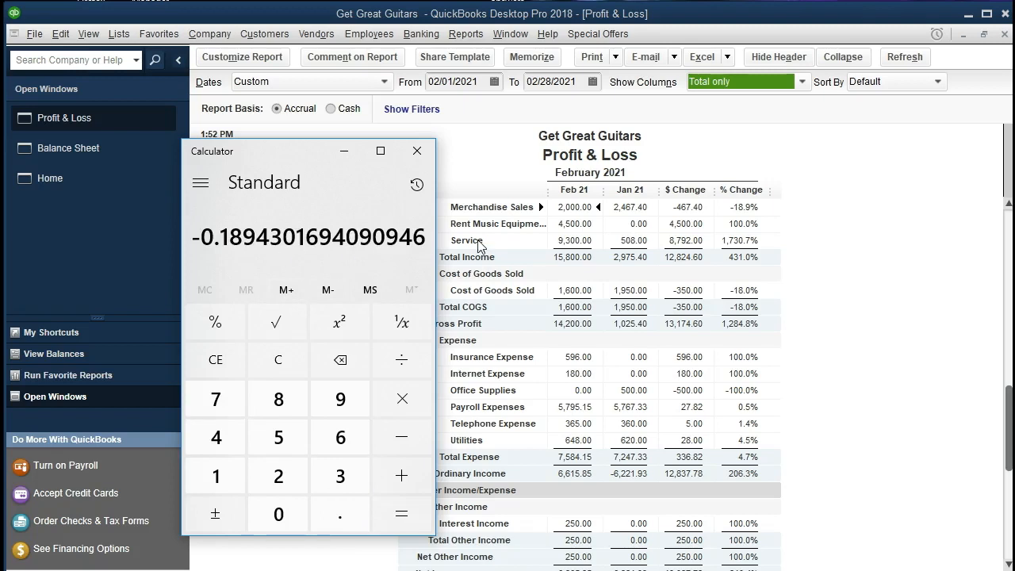
pyautogui.click(690, 220)
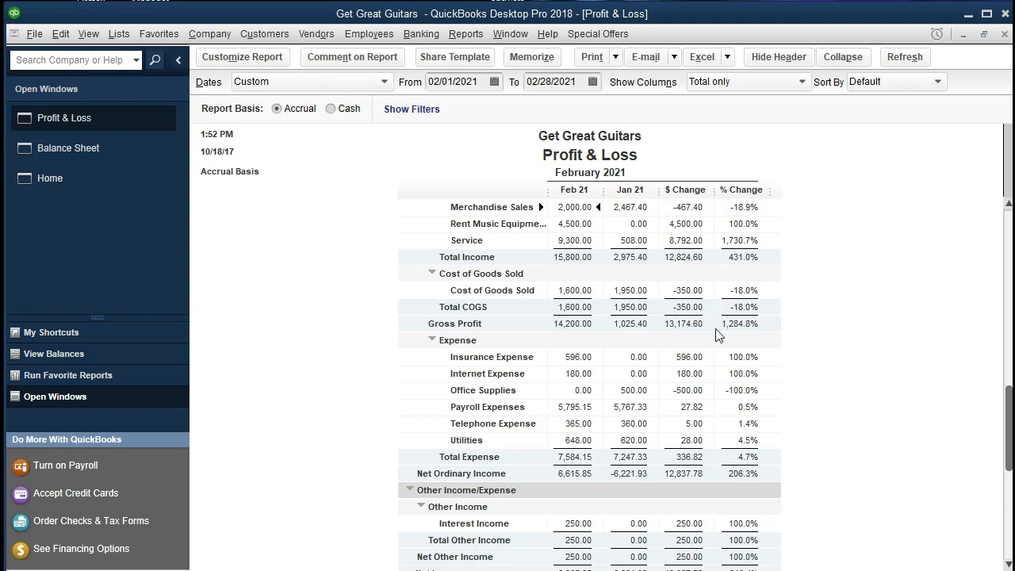
# Start exporting the comparative Profit & Loss to Excel as a new worksheet in an existing workbook
pyautogui.scroll(-1, 718, 335)
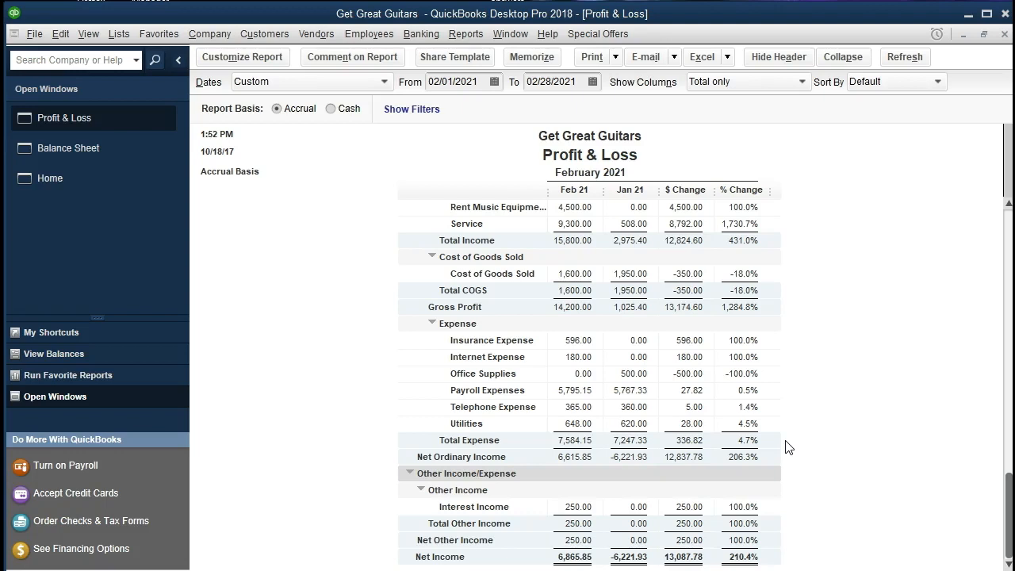
pyautogui.scroll(1, 789, 447)
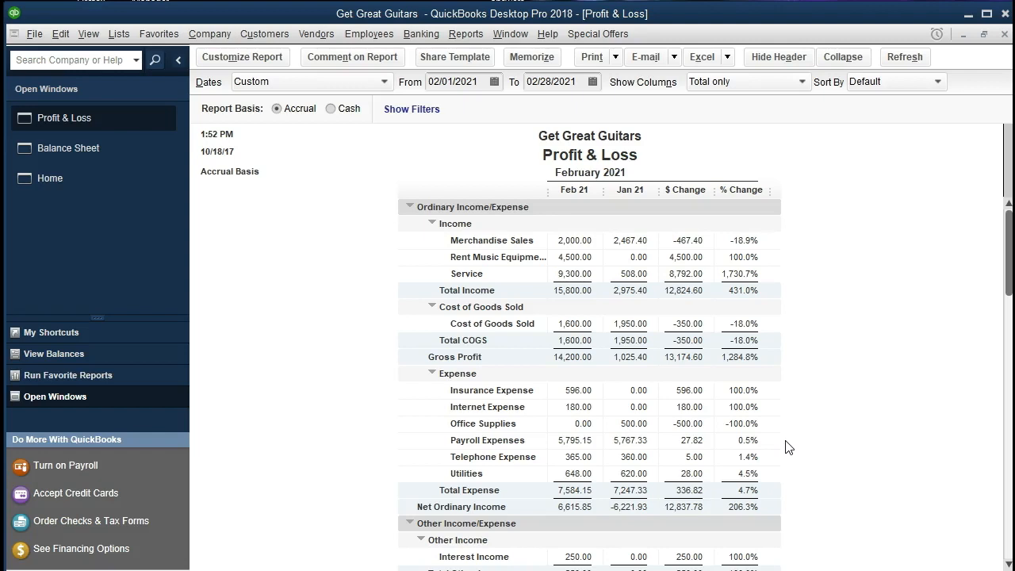
pyautogui.click(729, 59)
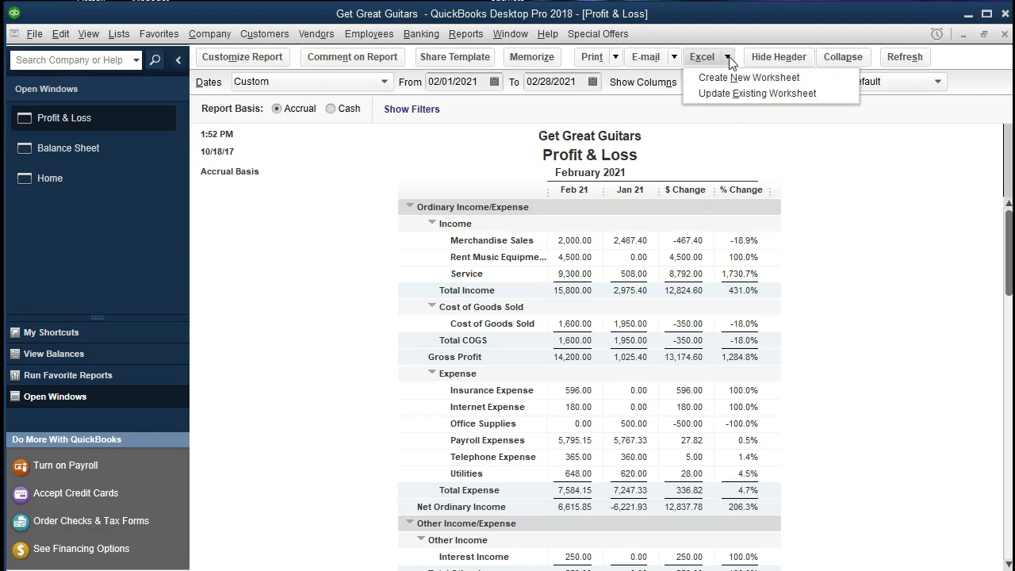
pyautogui.click(825, 80)
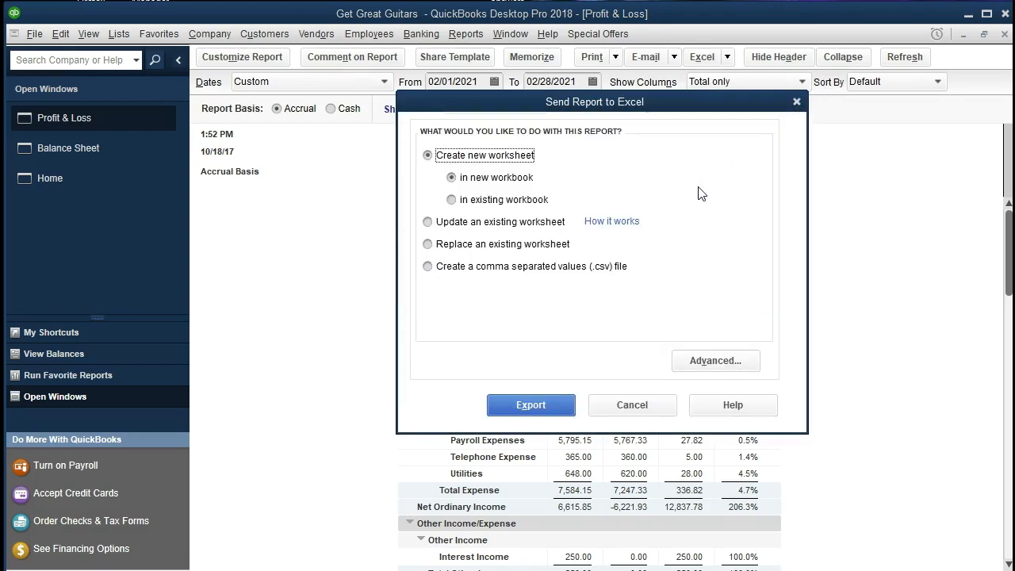
pyautogui.click(452, 200)
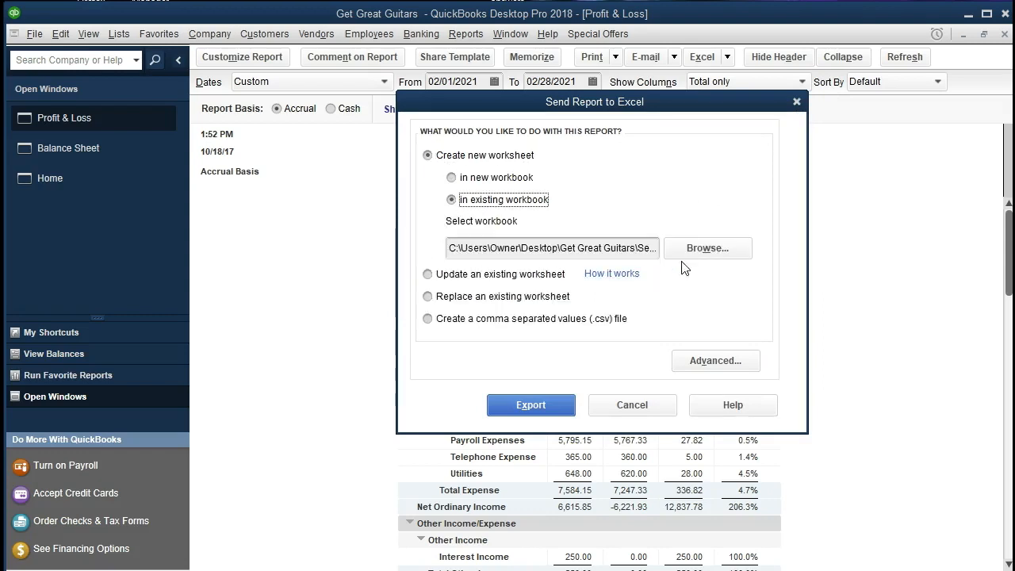
# Select the "Section 8 Report" workbook in the Get Great Guitars Section 8 folder and export the report into it
pyautogui.click(698, 248)
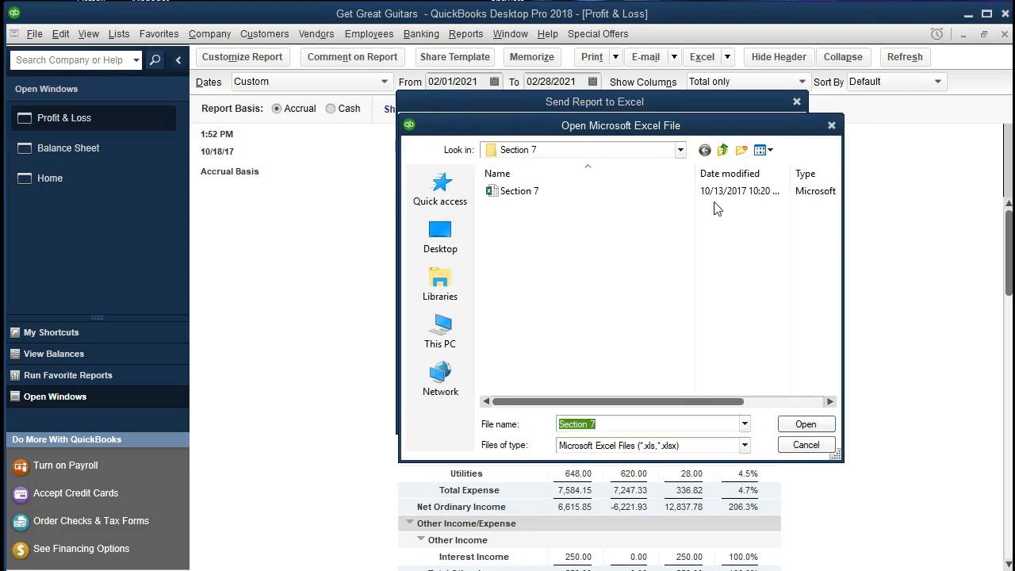
pyautogui.click(680, 150)
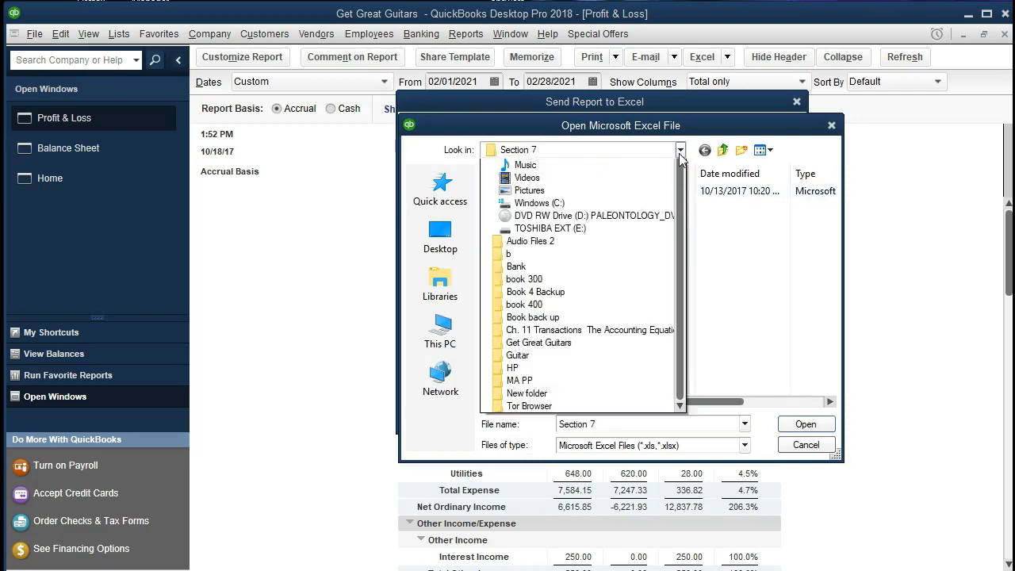
pyautogui.scroll(3, 642, 262)
pyautogui.click(644, 258)
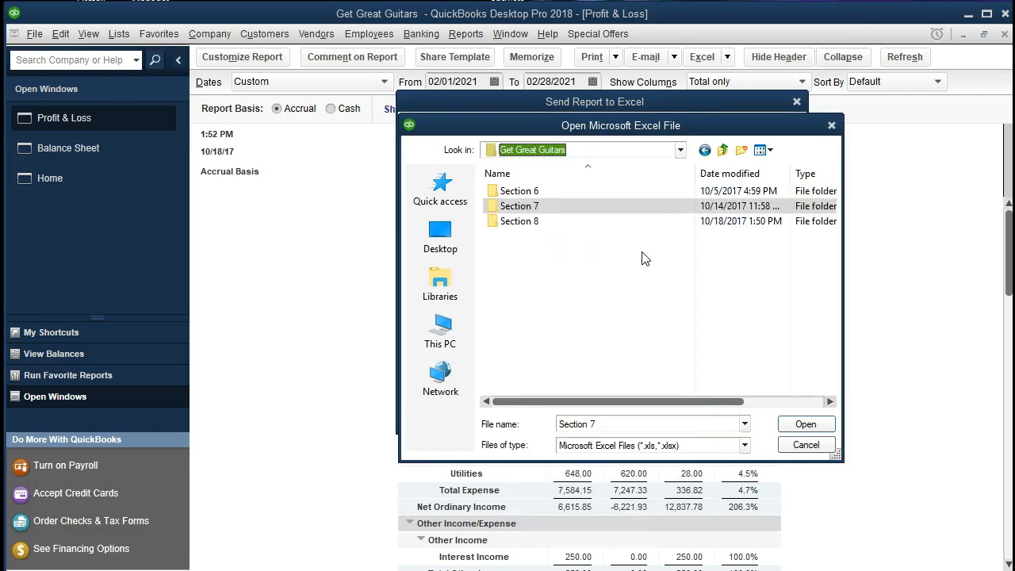
pyautogui.doubleClick(533, 226)
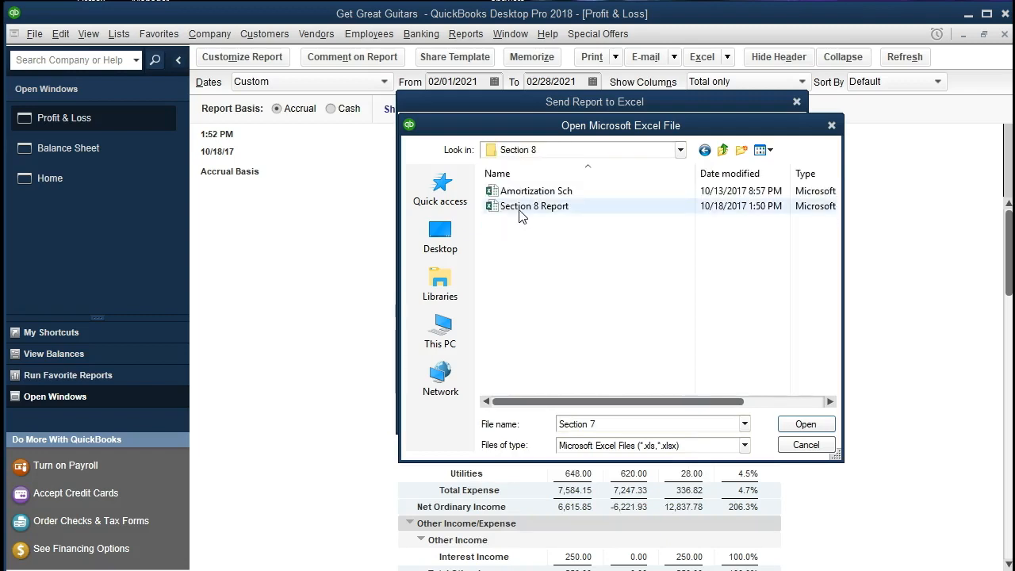
pyautogui.doubleClick(523, 207)
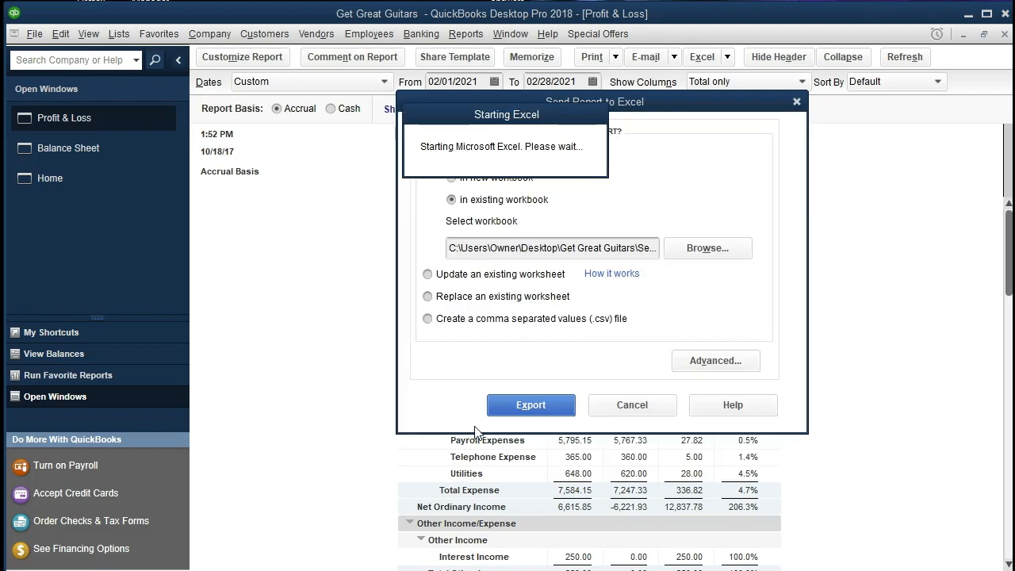
pyautogui.click(514, 407)
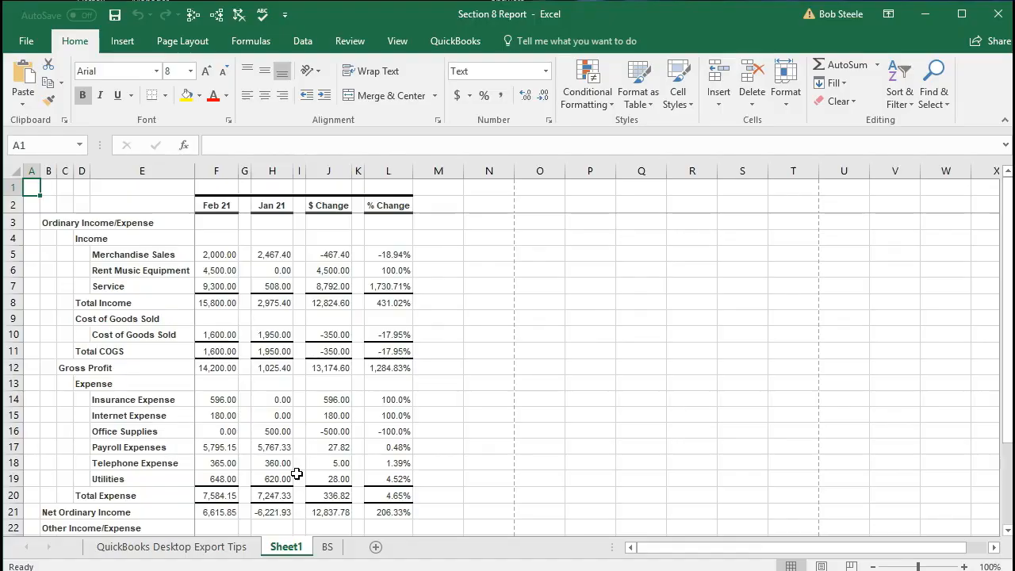
# Check the exported Profit & Loss sheet and its header in Page Layout view, and return to Normal view
pyautogui.click(273, 383)
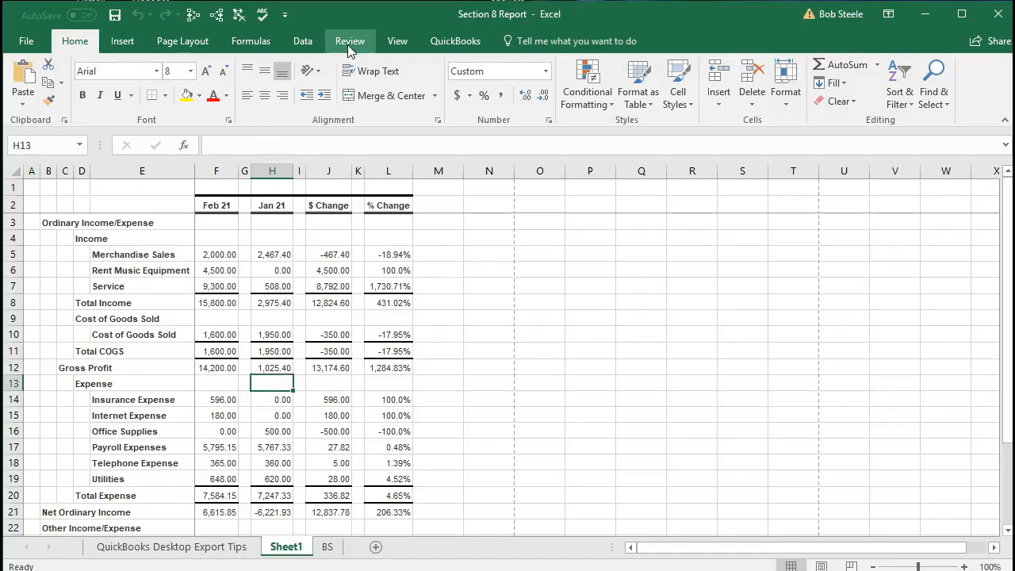
pyautogui.click(399, 45)
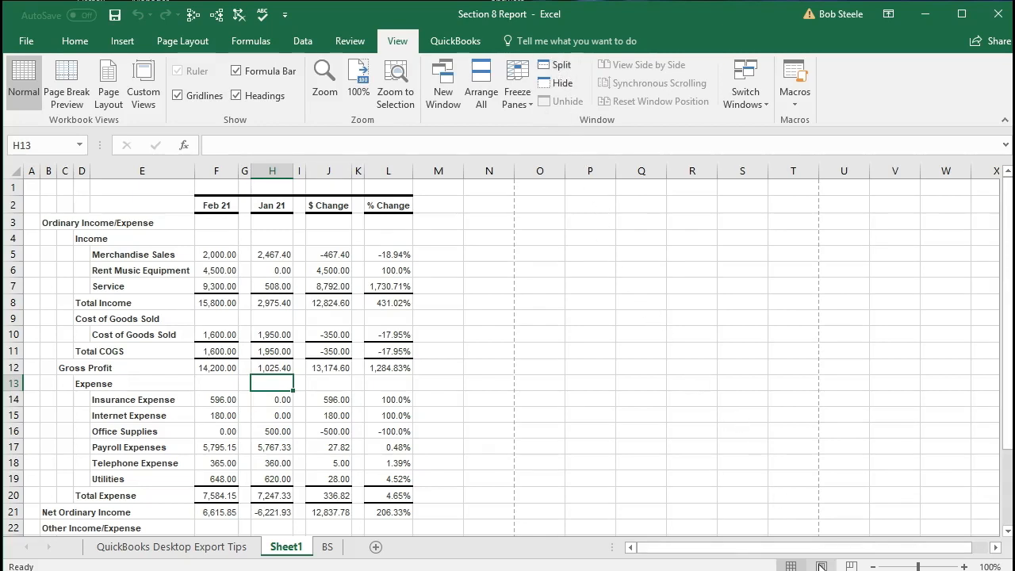
pyautogui.click(822, 565)
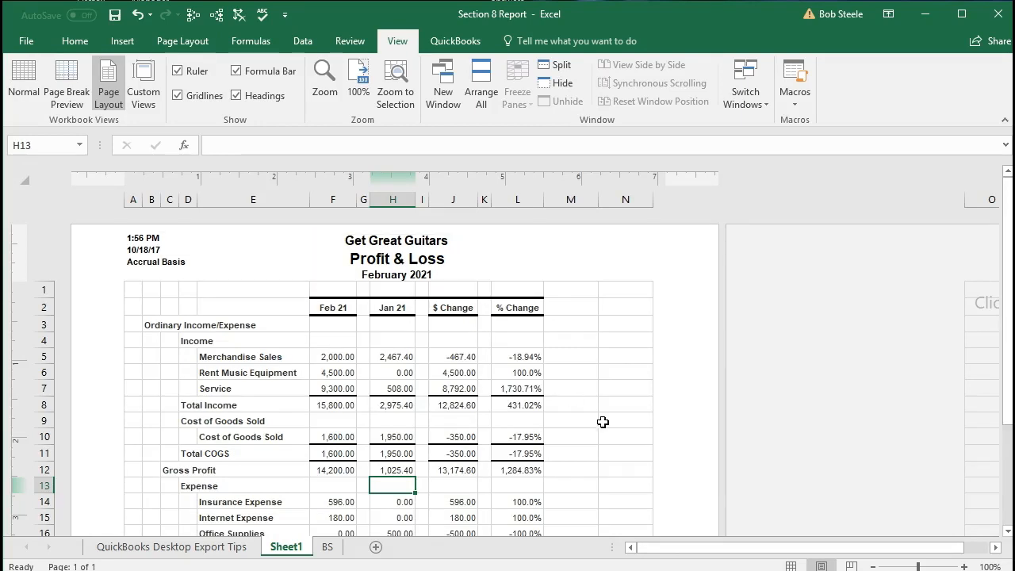
pyautogui.click(791, 565)
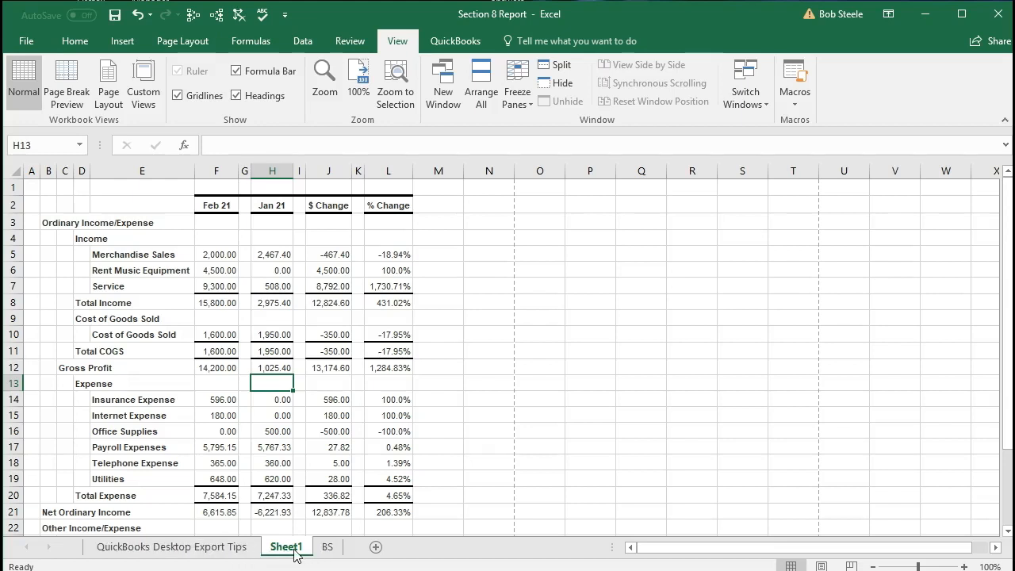
# Move the exported Profit & Loss worksheet after the BS sheet and rename it P&L
pyautogui.moveTo(295, 553); pyautogui.dragTo(347, 552)
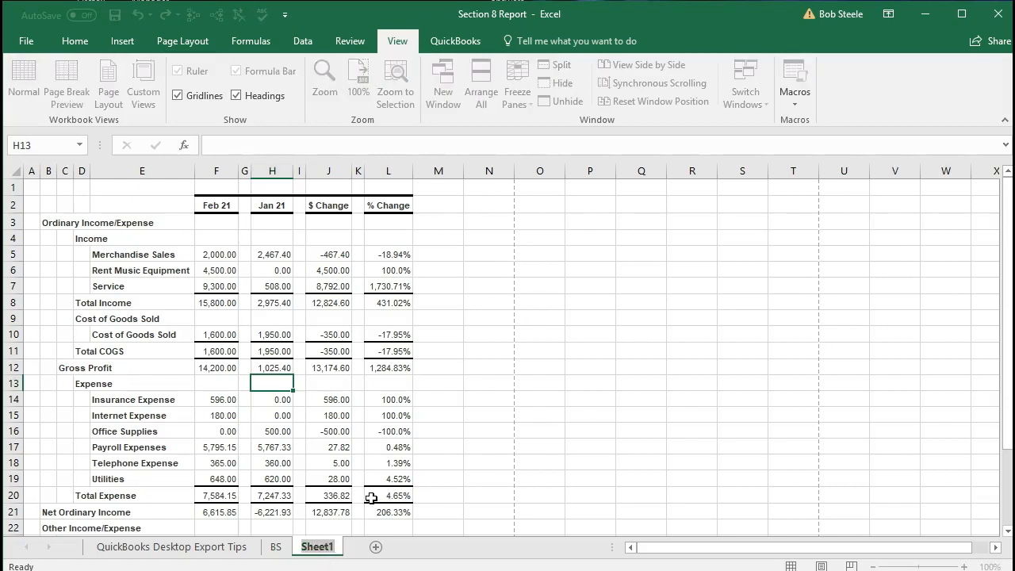
pyautogui.write('P&L')
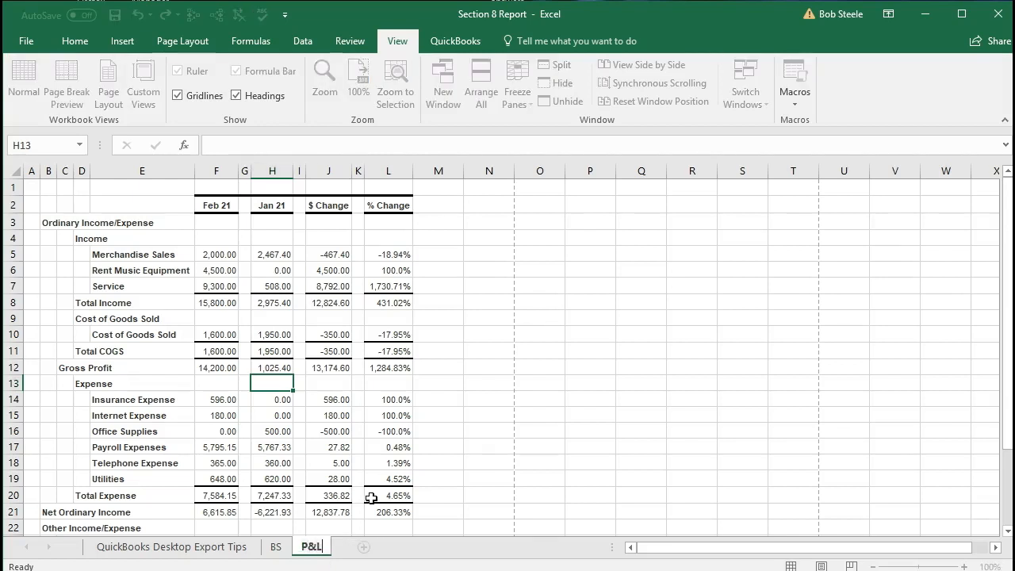
pyautogui.click(405, 458)
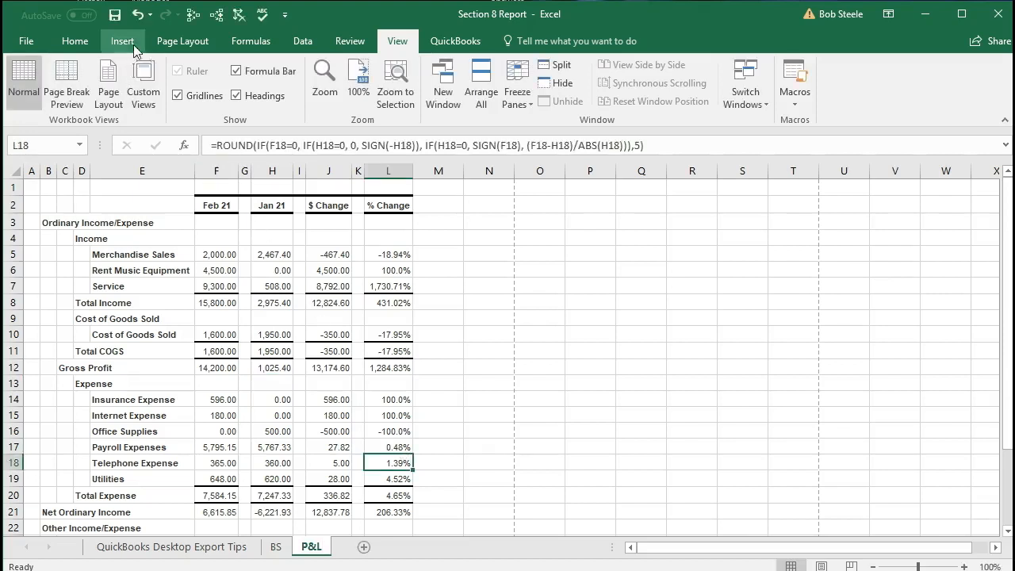
# Save the Section 8 Report workbook as a macro-free workbook and close it to return to QuickBooks
pyautogui.click(115, 16)
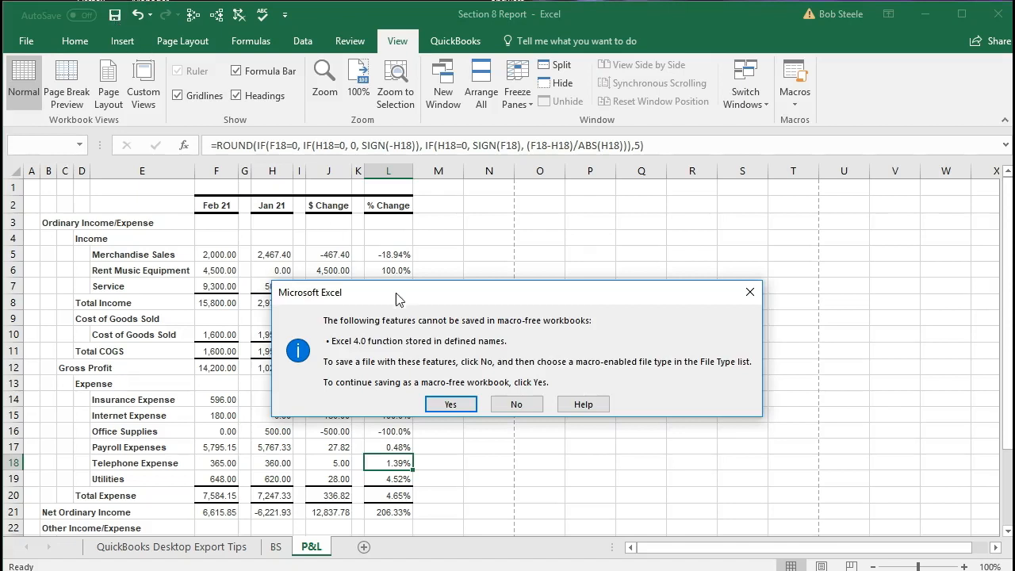
pyautogui.click(451, 405)
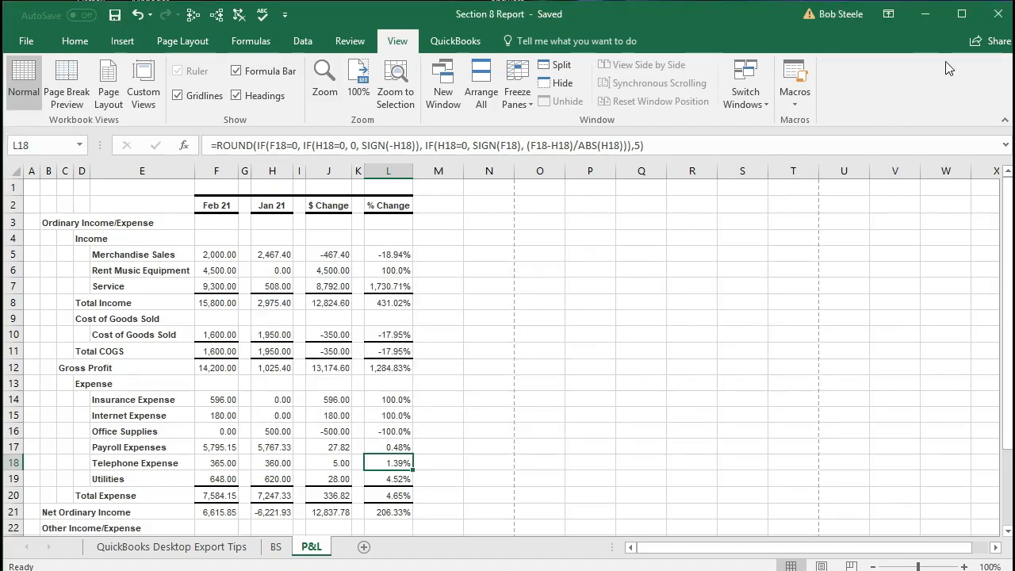
pyautogui.click(996, 16)
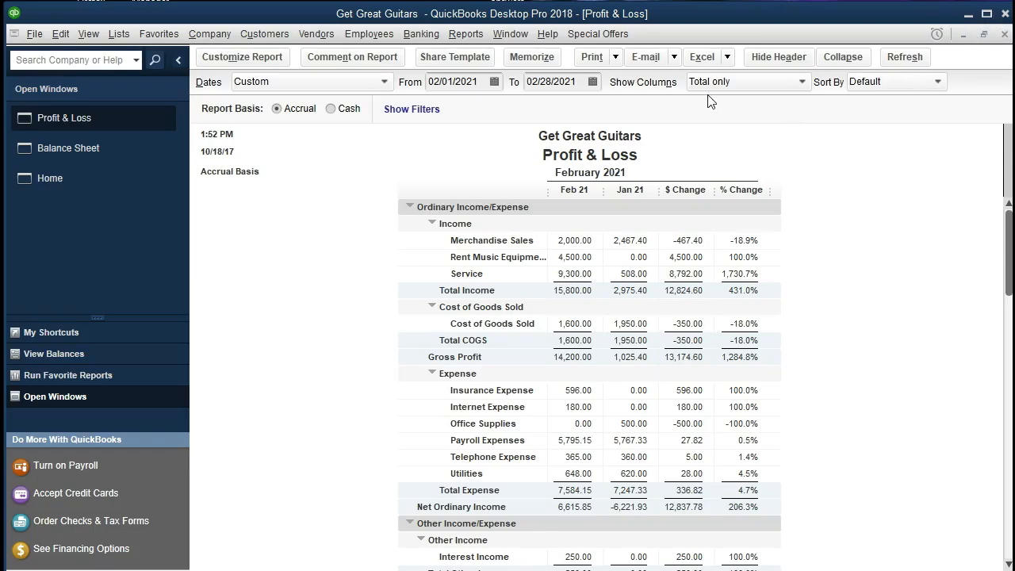
# Open the Transaction List by Date report from the Accountant & Taxes reports
pyautogui.click(468, 34)
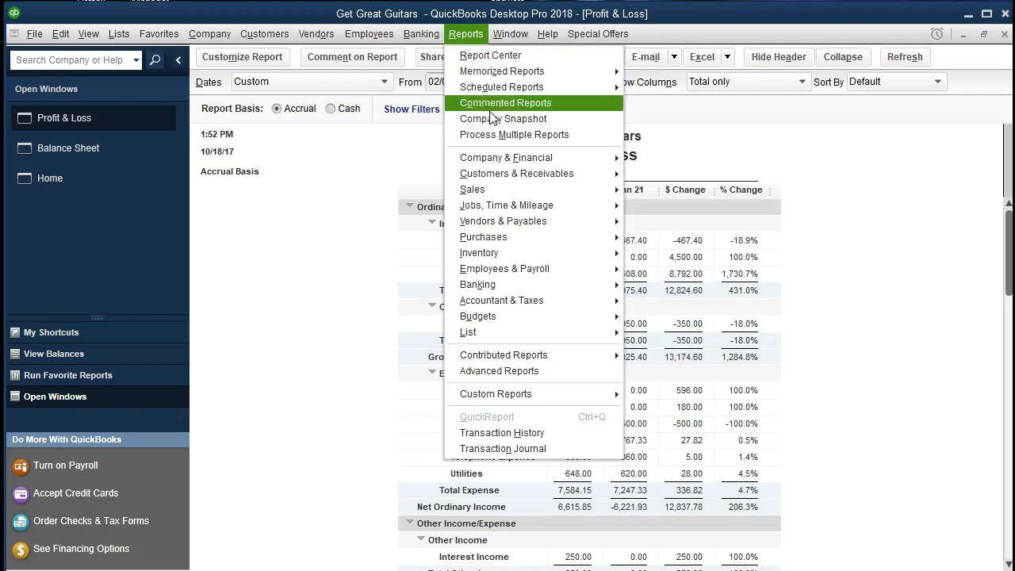
pyautogui.moveTo(591, 305)
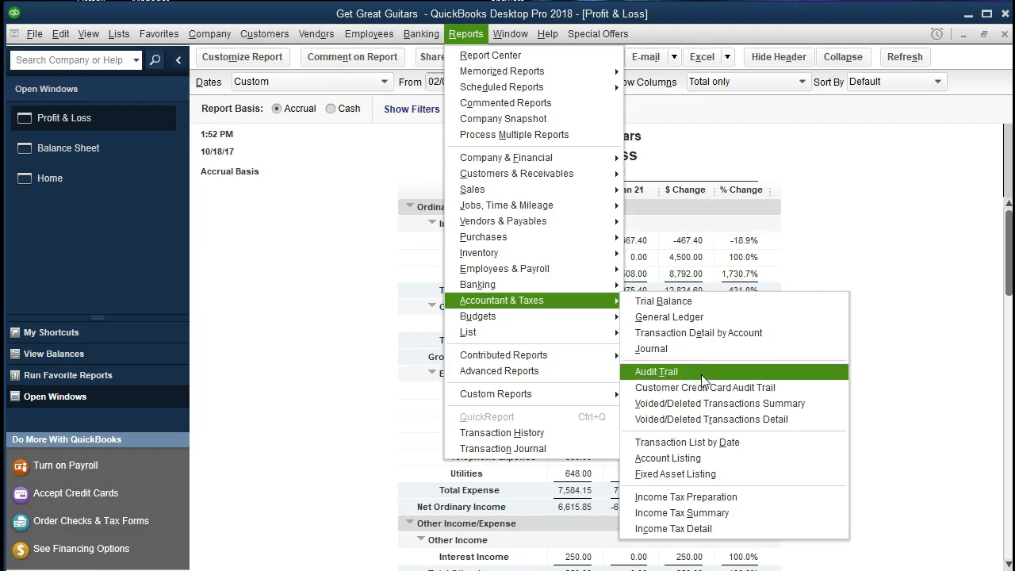
pyautogui.click(789, 446)
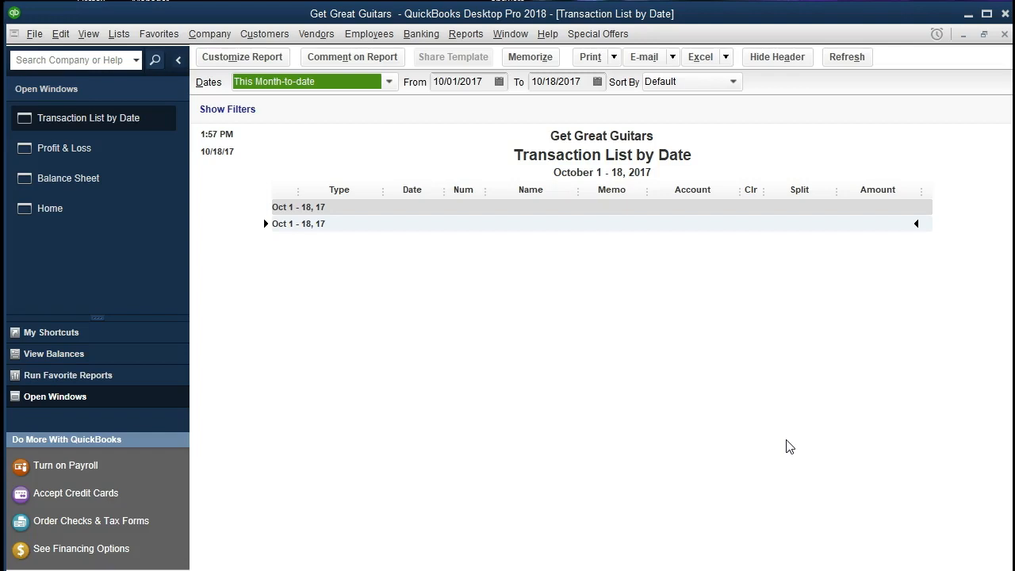
# Set the transaction list's date range from 02/01/2021 to 02/28/2021
pyautogui.press('Tab')
pyautogui.write('020121')
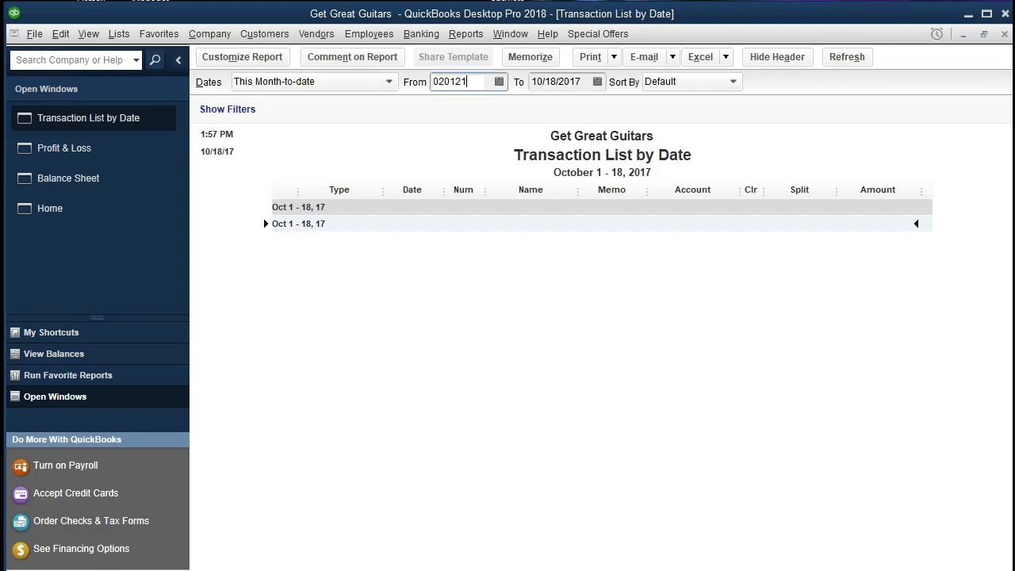
pyautogui.press('Tab')
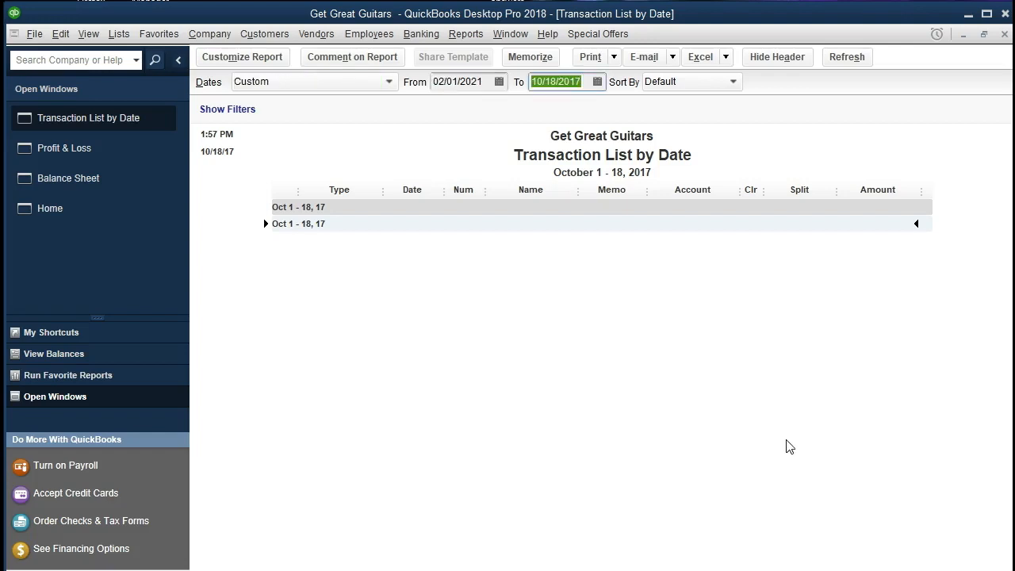
pyautogui.write('02/28')
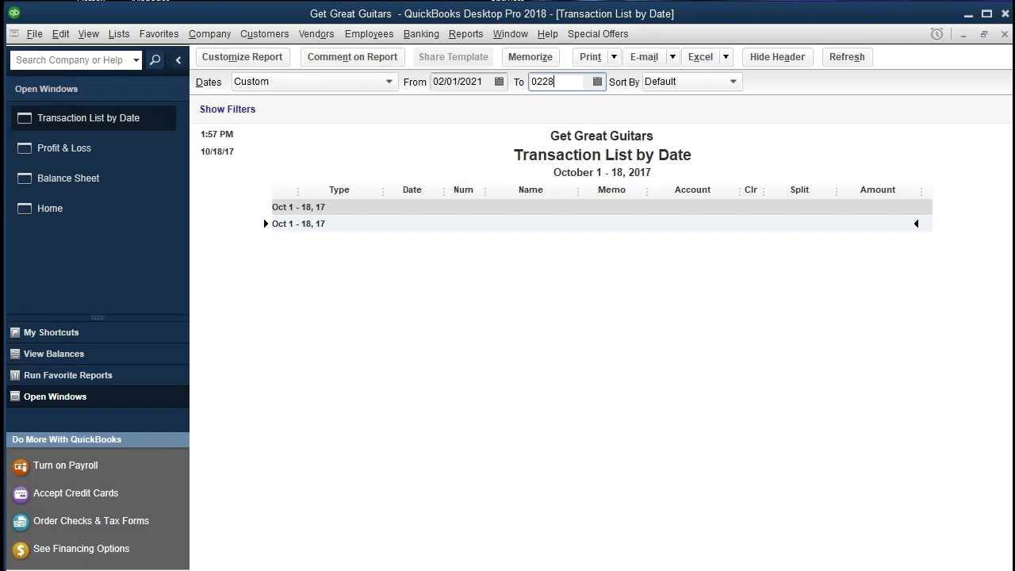
pyautogui.write('/2021')
pyautogui.press('Tab')
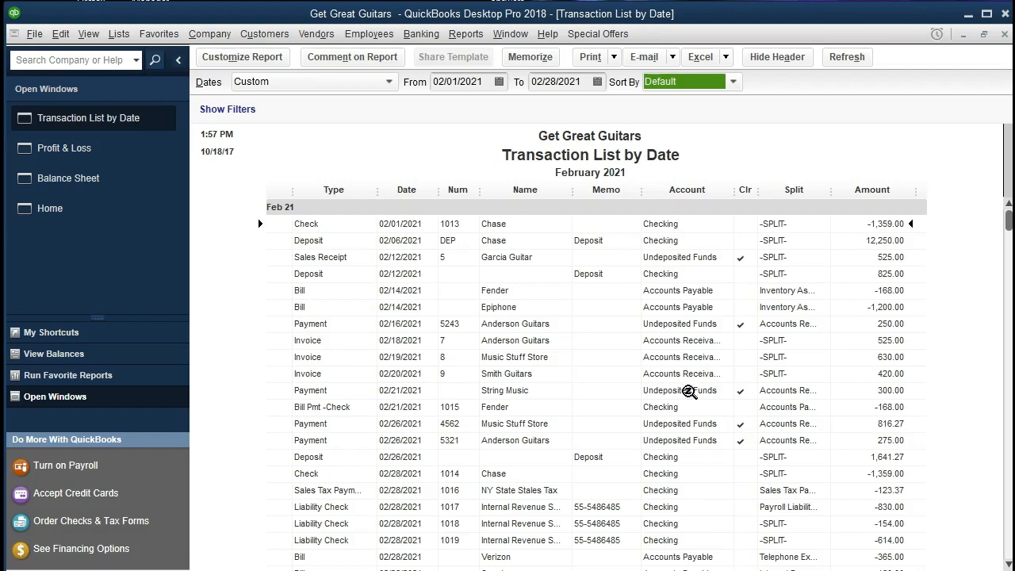
# Review the open comparative Profit & Loss and Balance Sheet reports from top to bottom for comparison
pyautogui.click(76, 151)
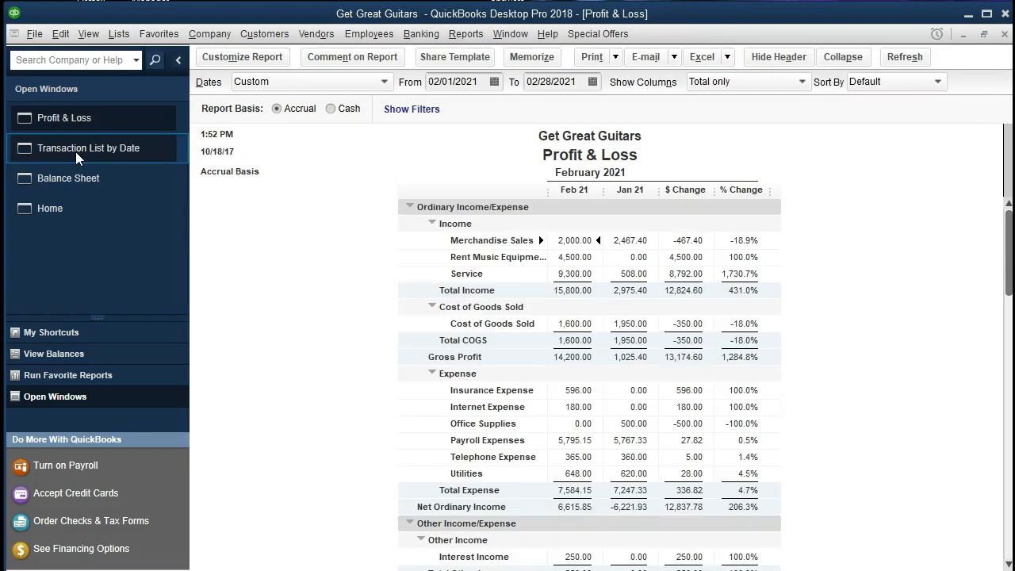
pyautogui.scroll(-2, 418, 355)
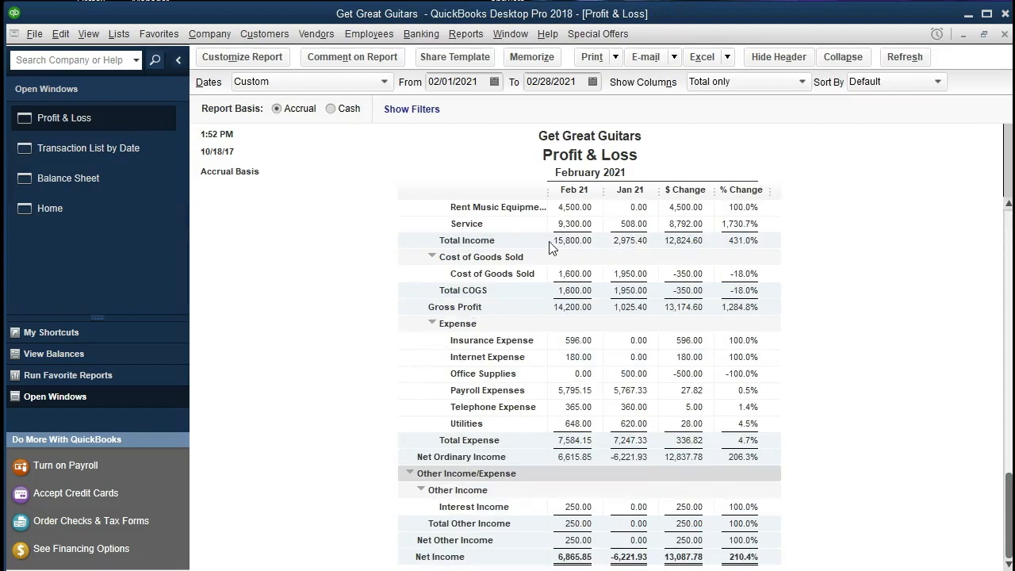
pyautogui.scroll(1, 403, 311)
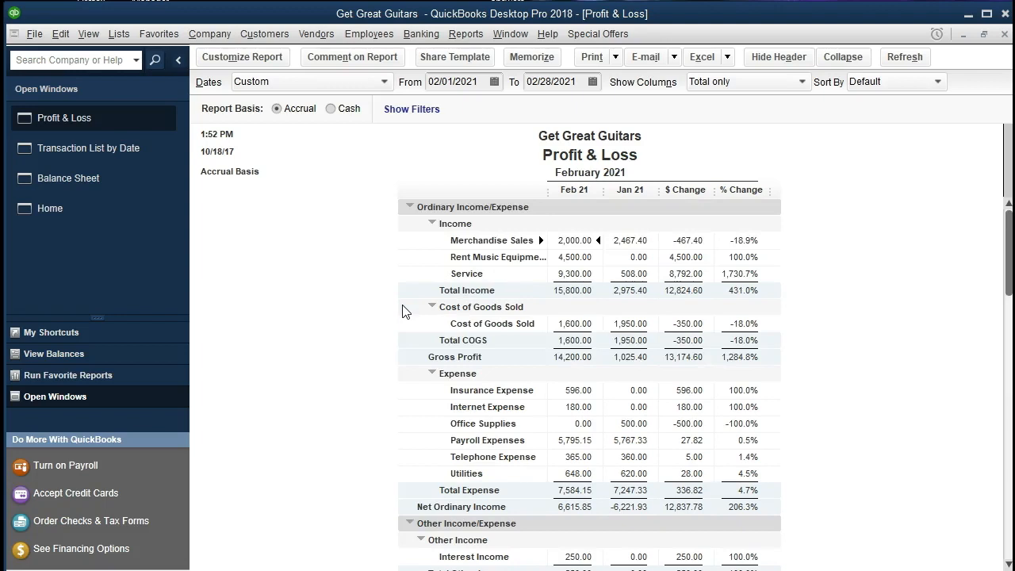
pyautogui.scroll(-1, 403, 311)
pyautogui.click(111, 180)
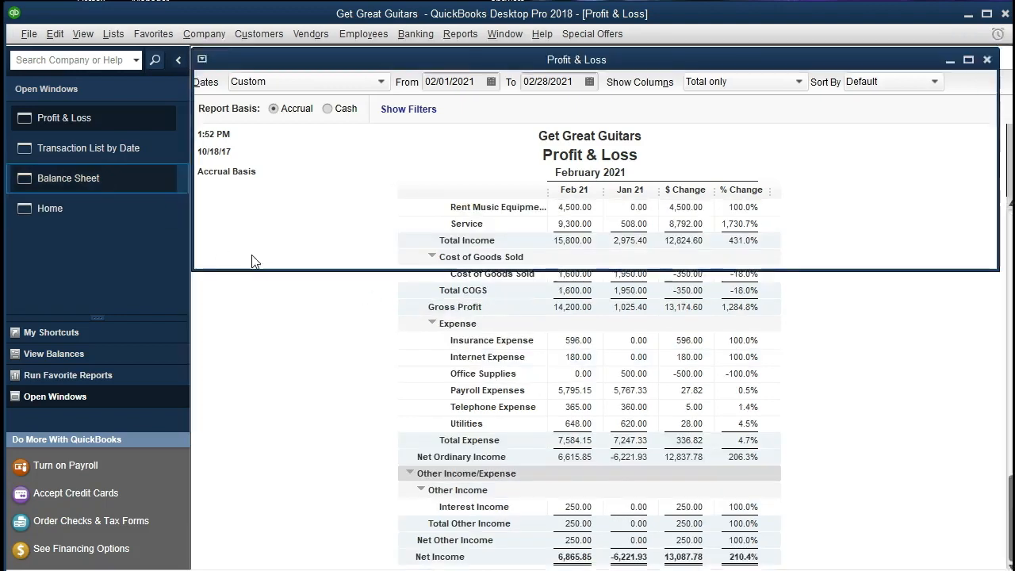
pyautogui.scroll(-1, 377, 310)
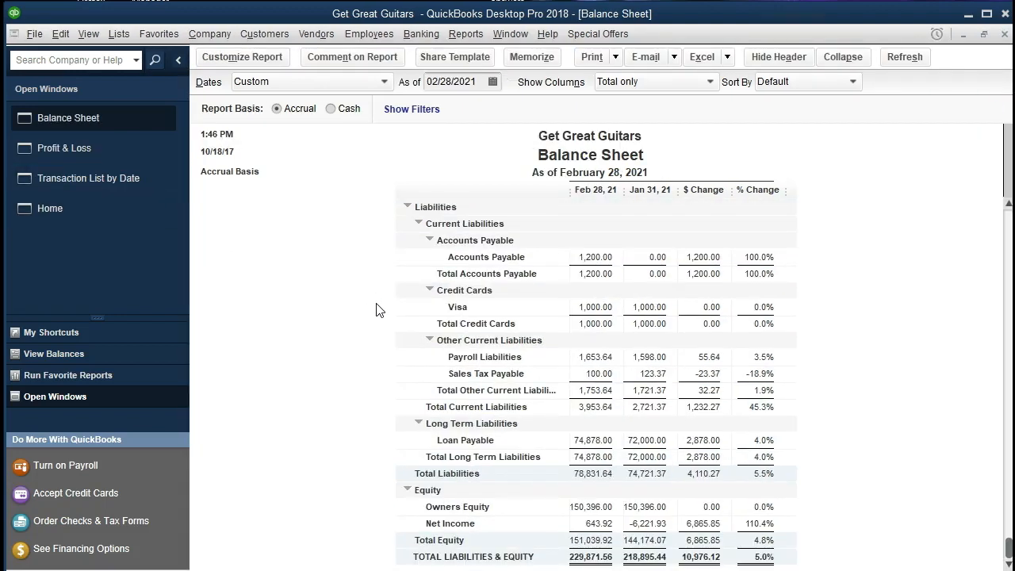
pyautogui.scroll(7, 377, 310)
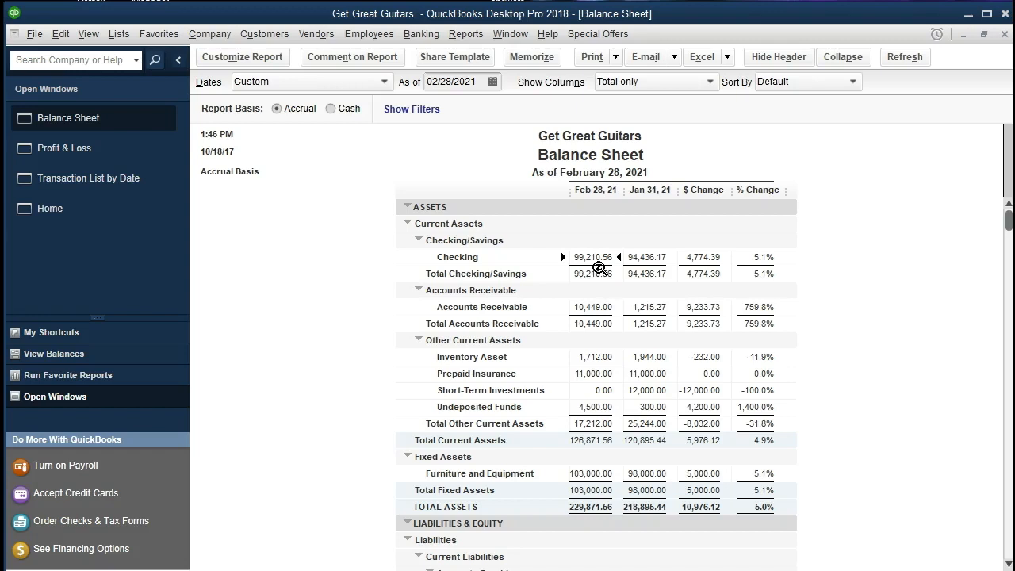
# Return to the Transaction List by Date report and skim through the February 2021 entries
pyautogui.click(109, 191)
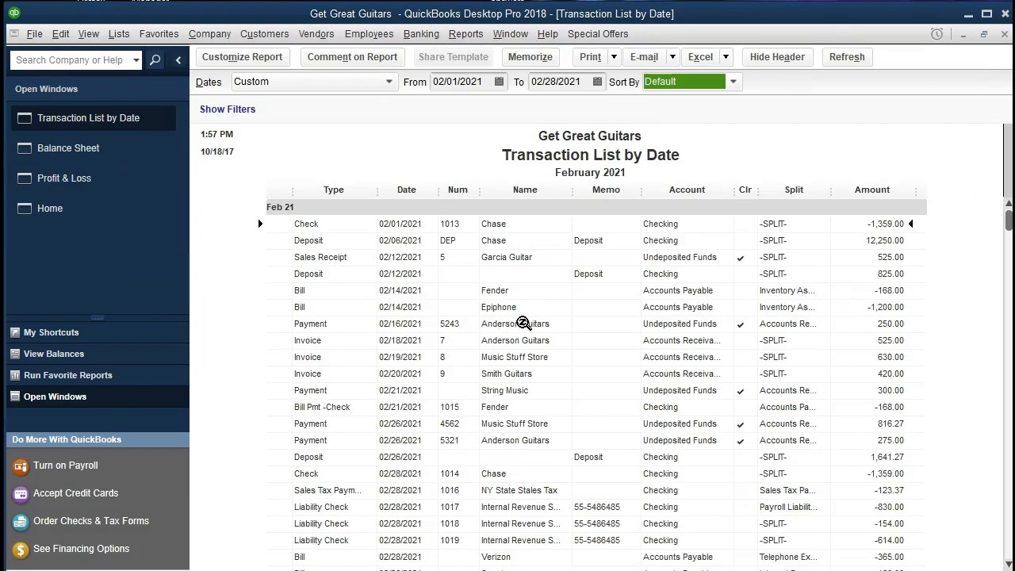
pyautogui.scroll(-2, 526, 323)
pyautogui.scroll(-2, 526, 323)
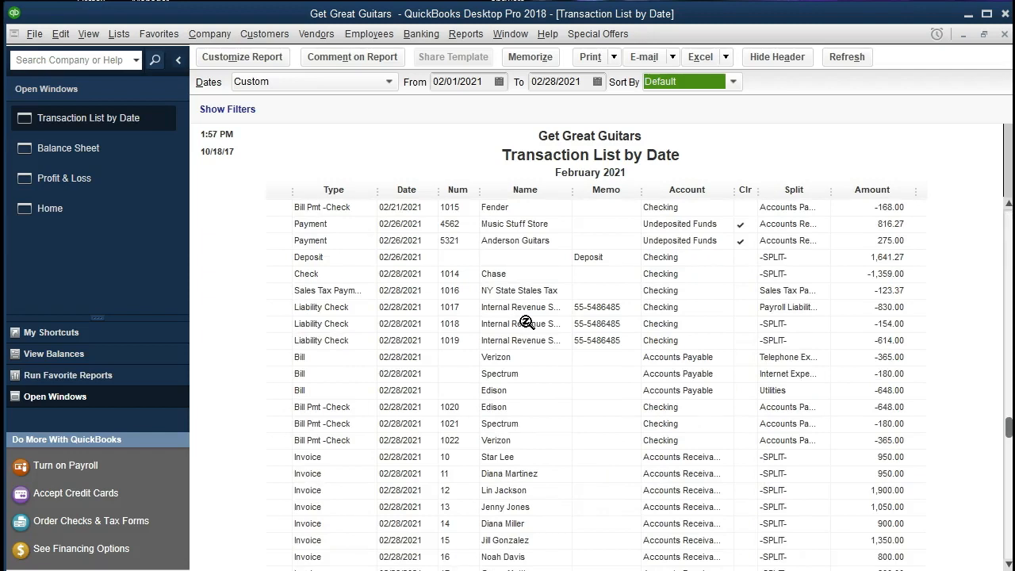
pyautogui.scroll(4, 527, 323)
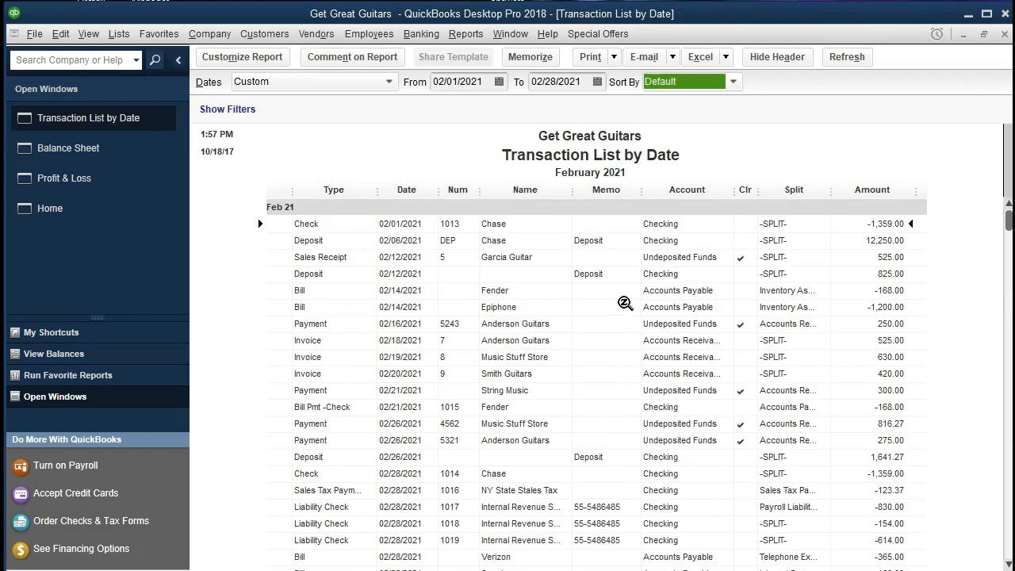
# Examine the February 2021 transactions one by one, from the first check to the final sales receipt
pyautogui.click(853, 234)
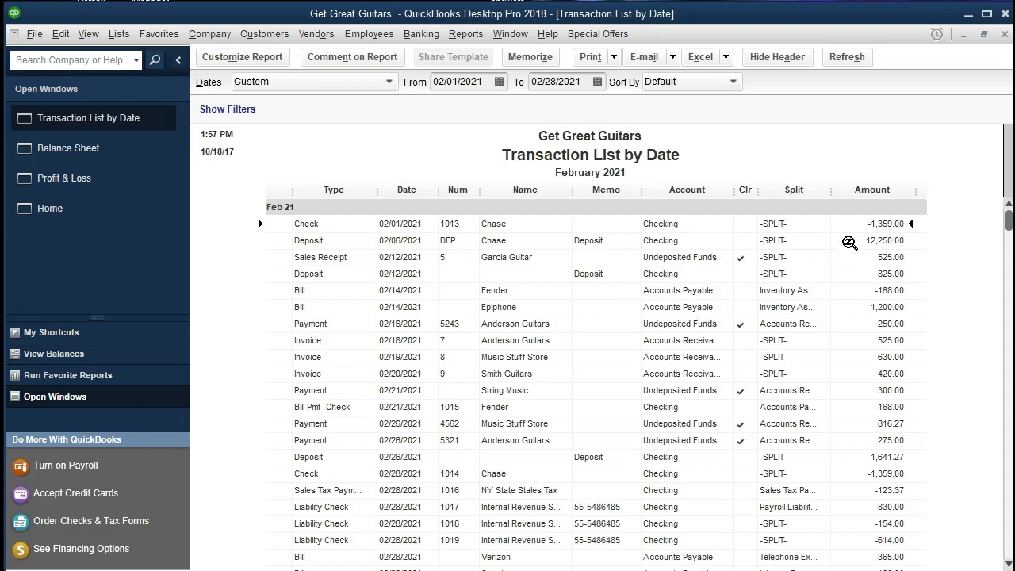
pyautogui.click(849, 243)
pyautogui.click(851, 293)
pyautogui.click(862, 223)
pyautogui.press('Down')
pyautogui.press('Down')
pyautogui.press('Down')
pyautogui.press('Down')
pyautogui.press('Down')
pyautogui.press('Down')
pyautogui.press('Down')
pyautogui.press('Down')
pyautogui.press('Down')
pyautogui.press('Down')
pyautogui.press('Down')
pyautogui.press('Down')
pyautogui.press('Down')
pyautogui.press('Down')
pyautogui.press('Down')
pyautogui.press('Down')
pyautogui.press('Down')
pyautogui.press('Down')
pyautogui.press('Down')
pyautogui.press('Down')
pyautogui.press('Down')
pyautogui.press('Down')
pyautogui.press('Down')
pyautogui.press('Down')
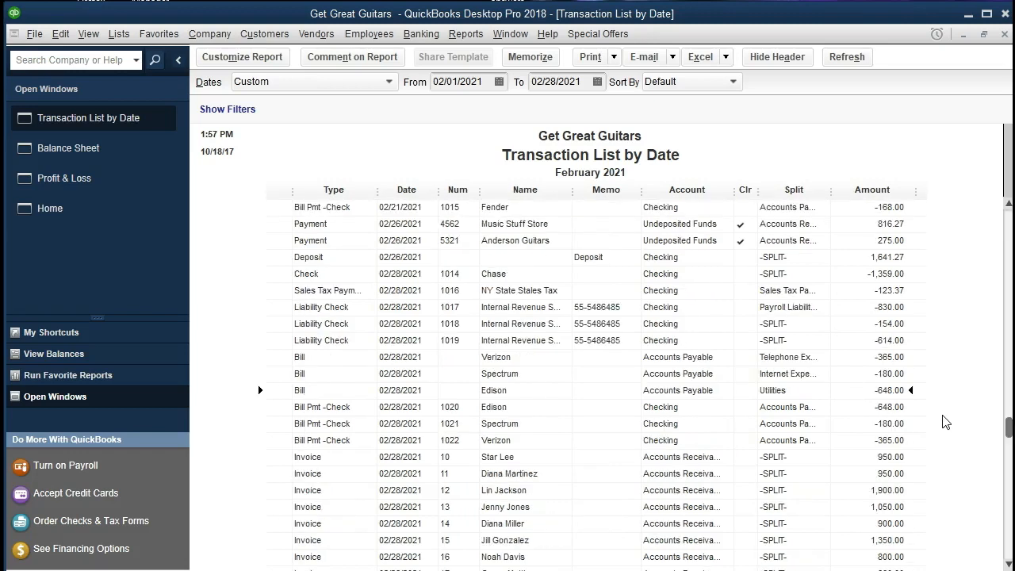
pyautogui.press('Down')
pyautogui.press('Down')
pyautogui.press('Down')
pyautogui.press('Down')
pyautogui.press('Down')
pyautogui.press('Down')
pyautogui.press('Down')
pyautogui.press('Down')
pyautogui.press('Down')
pyautogui.press('Down')
pyautogui.press('Down')
pyautogui.press('Down')
pyautogui.press('Down')
pyautogui.press('Down')
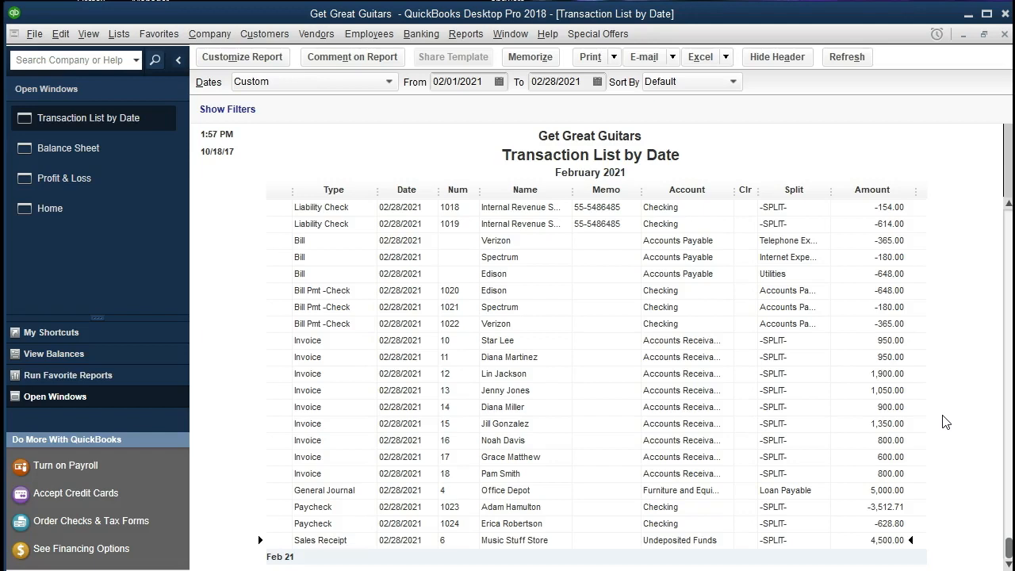
# Go back to the first February transaction and check each row's amount again through the end of the list
pyautogui.scroll(8, 944, 422)
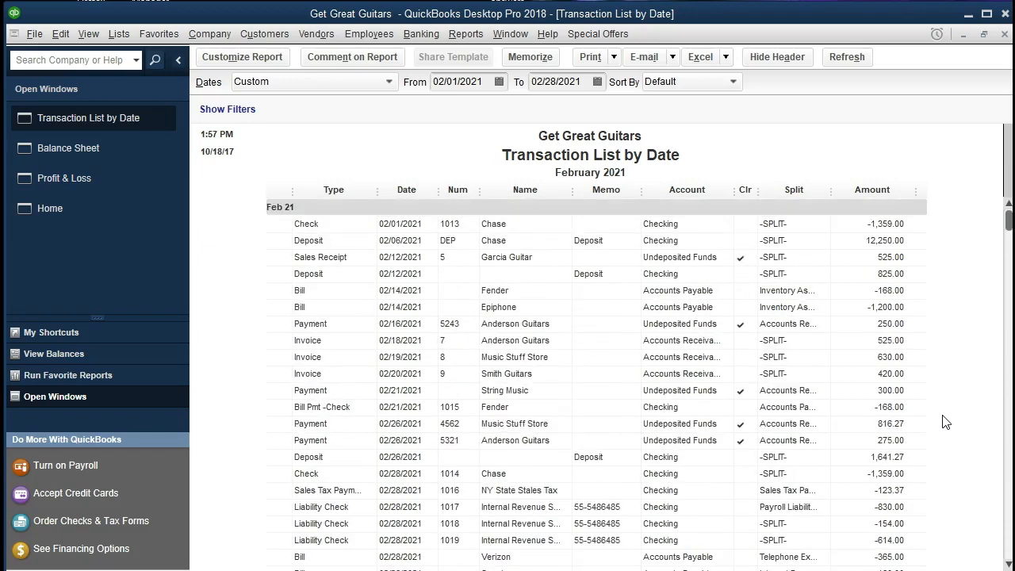
pyautogui.click(897, 223)
pyautogui.press('Down')
pyautogui.press('Down')
pyautogui.press('Down')
pyautogui.press('Down')
pyautogui.press('Down')
pyautogui.press('Down')
pyautogui.press('Down')
pyautogui.press('Down')
pyautogui.press('Down')
pyautogui.press('Down')
pyautogui.press('Down')
pyautogui.press('Down')
pyautogui.press('Down')
pyautogui.press('Down')
pyautogui.press('Down')
pyautogui.press('Down')
pyautogui.press('Down')
pyautogui.press('Down')
pyautogui.press('Down')
pyautogui.press('Down')
pyautogui.press('Down')
pyautogui.press('Down')
pyautogui.press('Down')
pyautogui.press('Down')
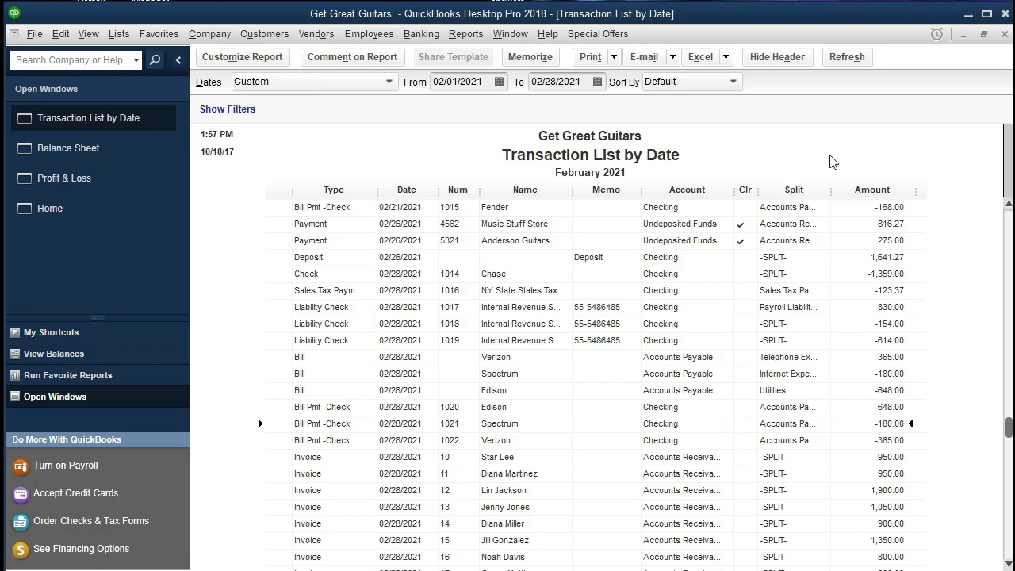
pyautogui.press('Down')
pyautogui.press('Down')
pyautogui.press('Down')
pyautogui.press('Down')
pyautogui.press('Down')
pyautogui.press('Down')
pyautogui.press('Down')
pyautogui.press('Down')
pyautogui.press('Down')
pyautogui.press('Down')
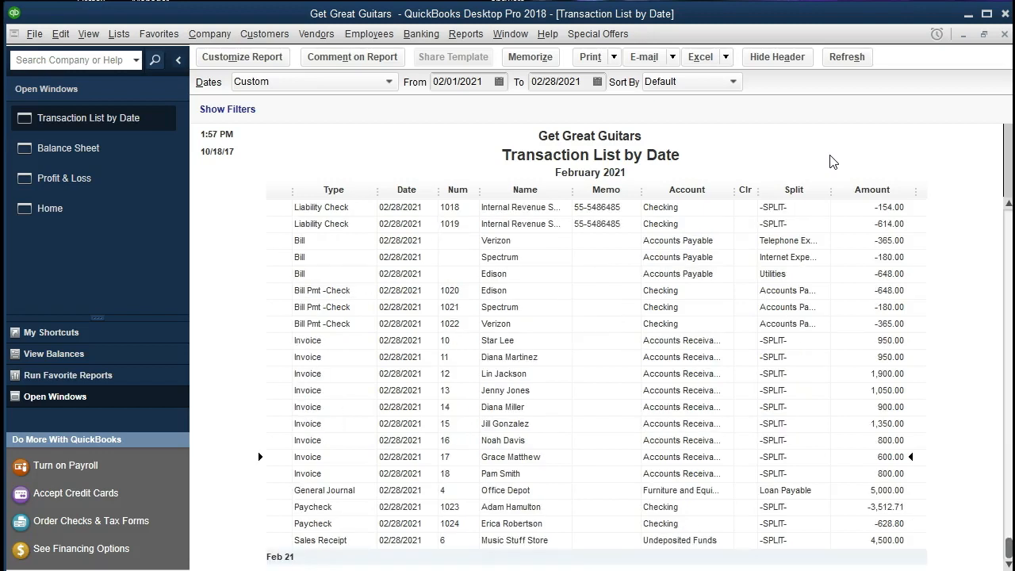
pyautogui.press('Down')
pyautogui.press('Down')
pyautogui.press('Down')
pyautogui.press('Down')
# Widen the transaction list's date range to run from 02/01/2000 to 02/28/2030
pyautogui.click(486, 84)
pyautogui.press('BackSpace')
pyautogui.press('BackSpace')
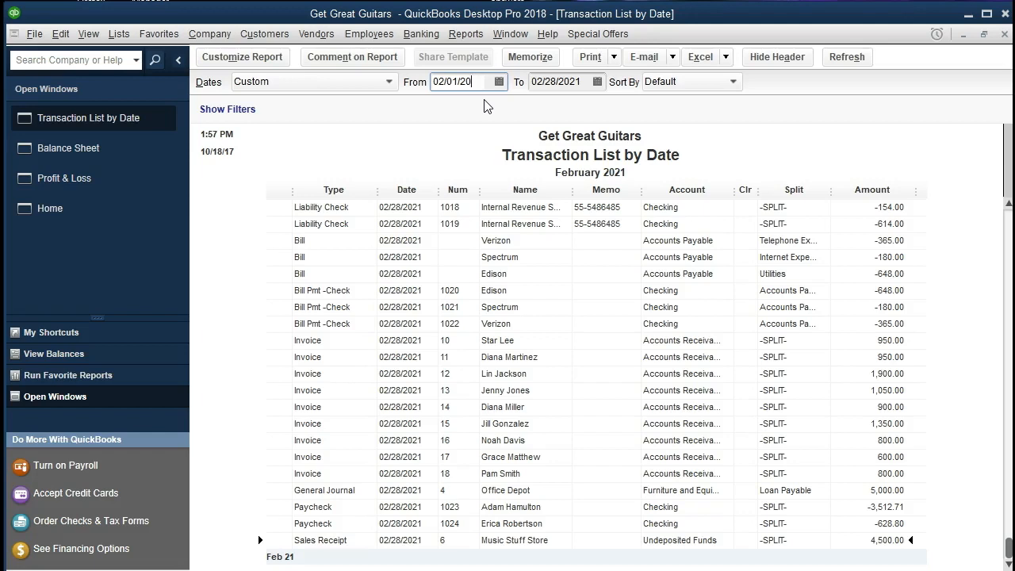
pyautogui.write('00')
pyautogui.click(555, 81)
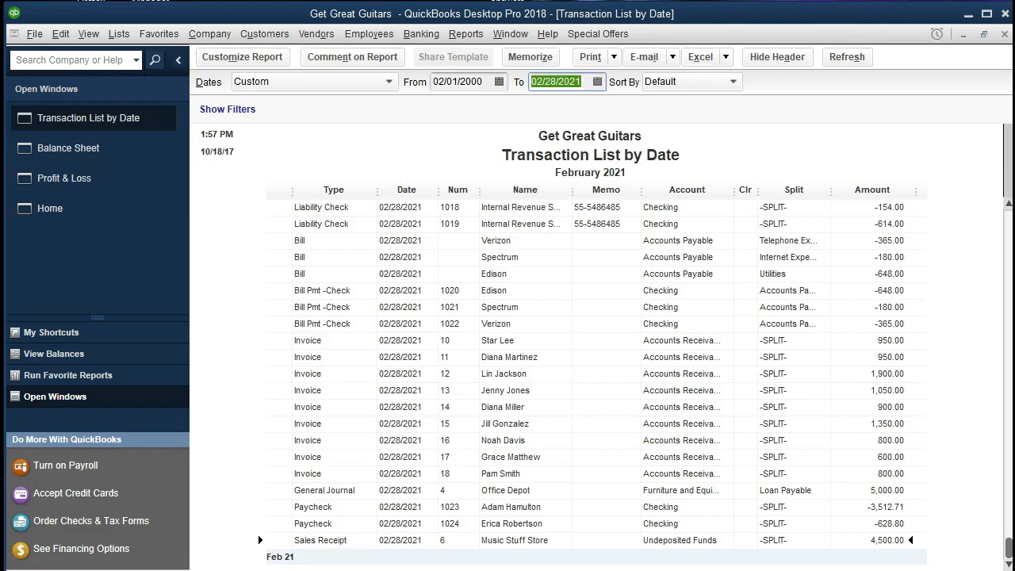
pyautogui.click(581, 82)
pyautogui.press('BackSpace')
pyautogui.press('BackSpace')
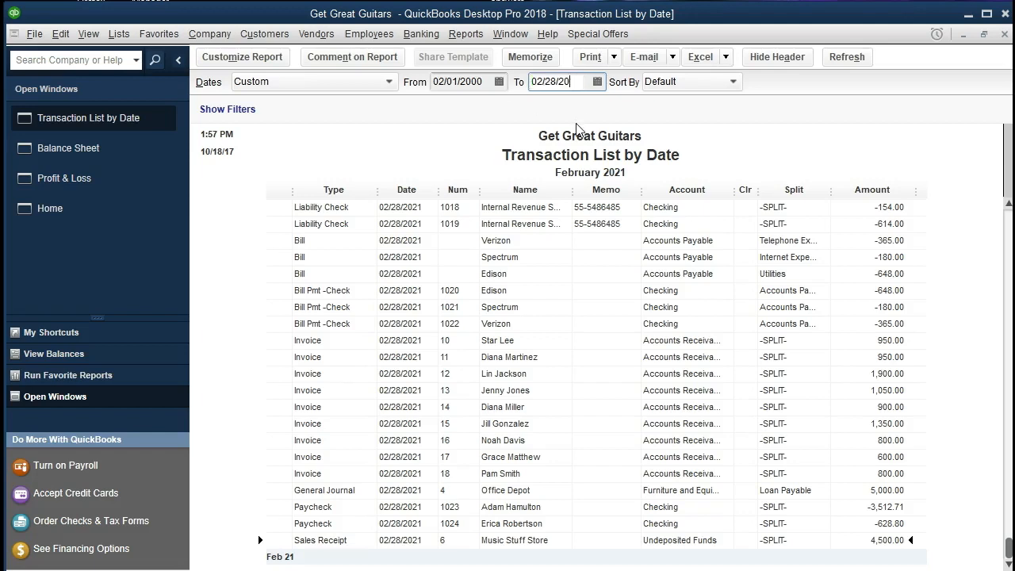
pyautogui.write('30')
pyautogui.press('Tab')
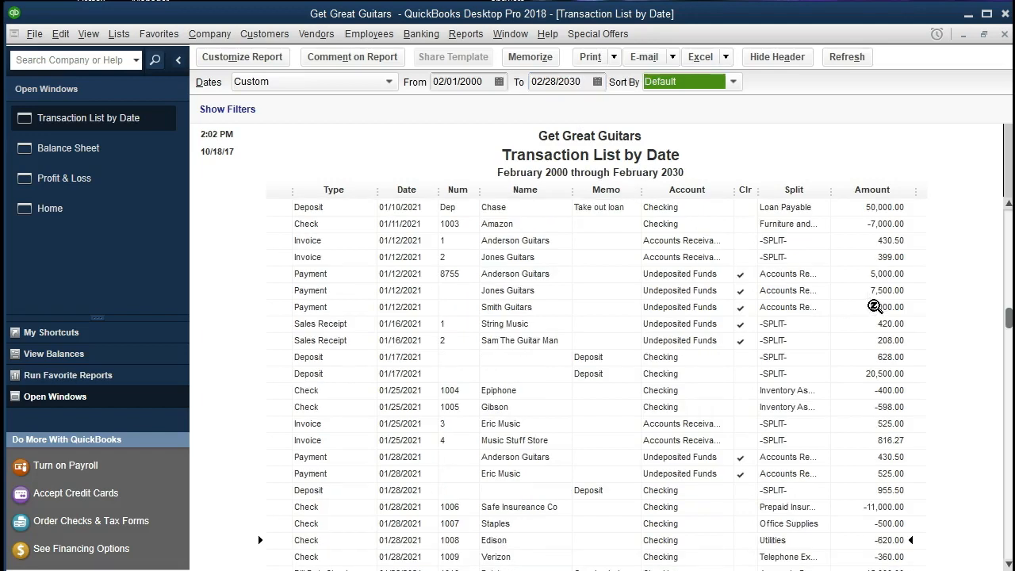
# Look through the widened transaction list for entries and dates outside February 2021
pyautogui.scroll(-5, 874, 306)
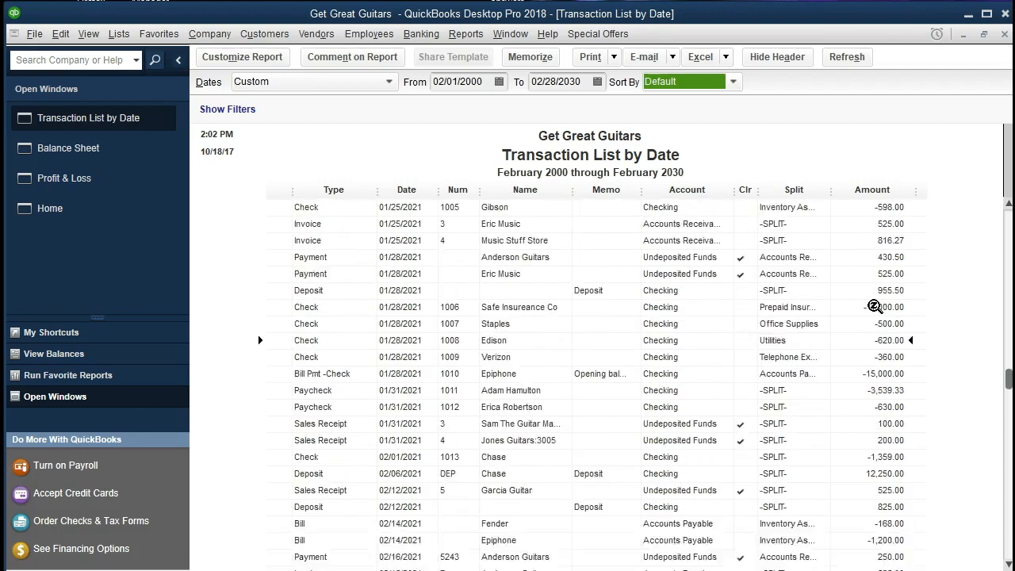
pyautogui.scroll(6, 874, 306)
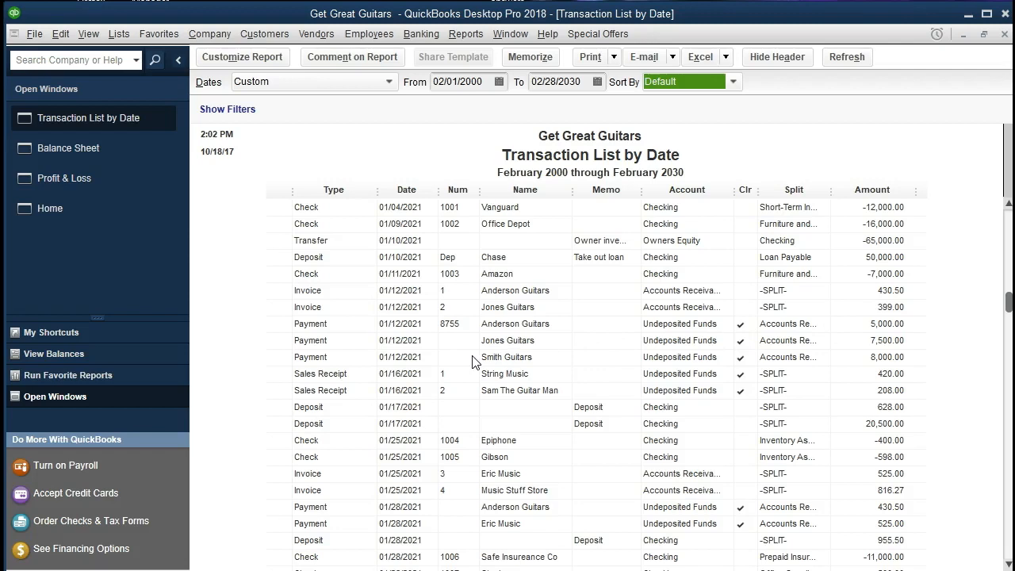
pyautogui.scroll(-7, 473, 362)
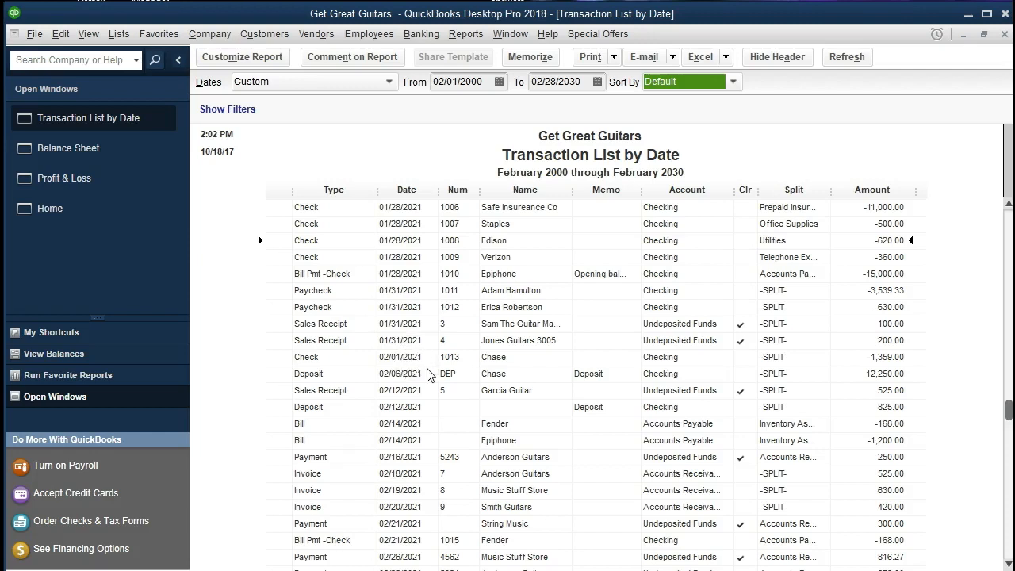
# Open the 02/12/2021 checking deposit from the transaction list, examine the payments it contains, and close it
pyautogui.scroll(-2, 429, 373)
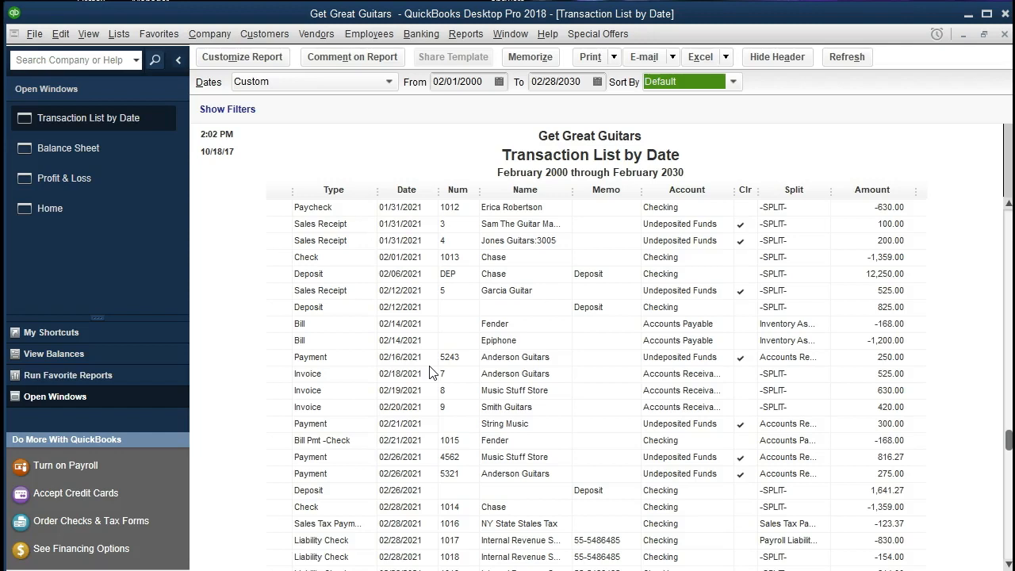
pyautogui.scroll(-7, 430, 373)
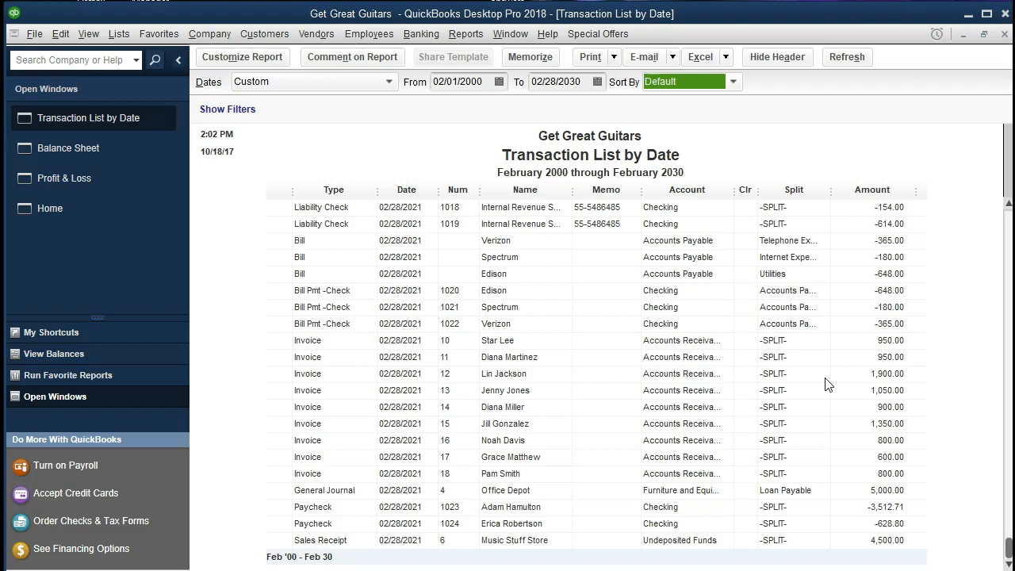
pyautogui.scroll(15, 793, 349)
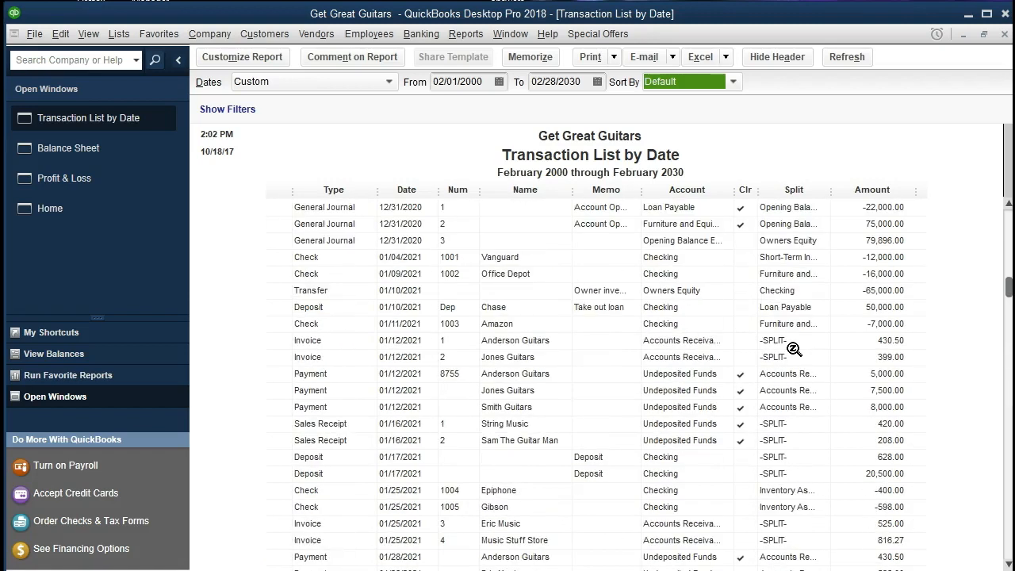
pyautogui.scroll(-7, 793, 349)
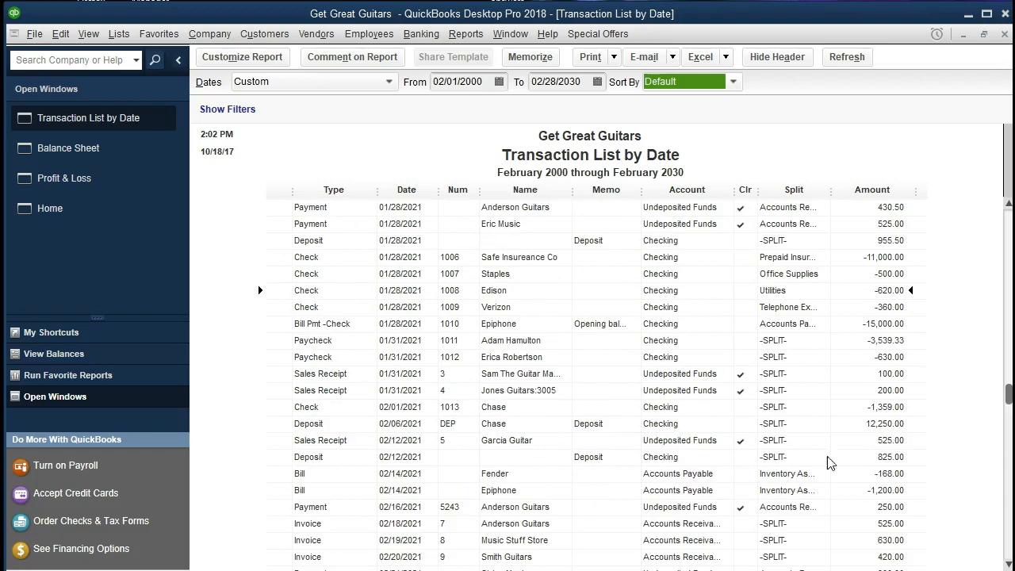
pyautogui.doubleClick(897, 460)
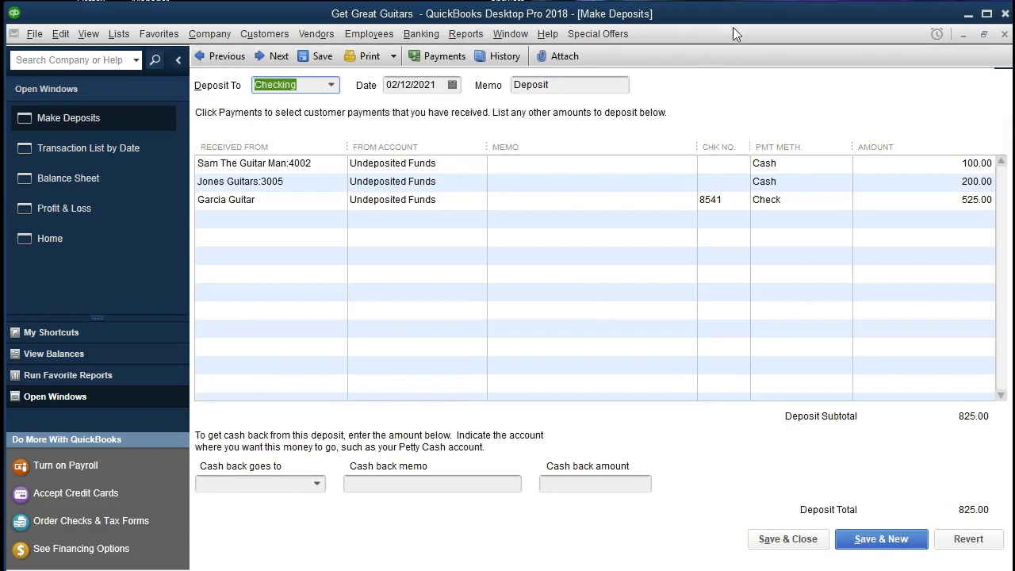
pyautogui.click(1004, 34)
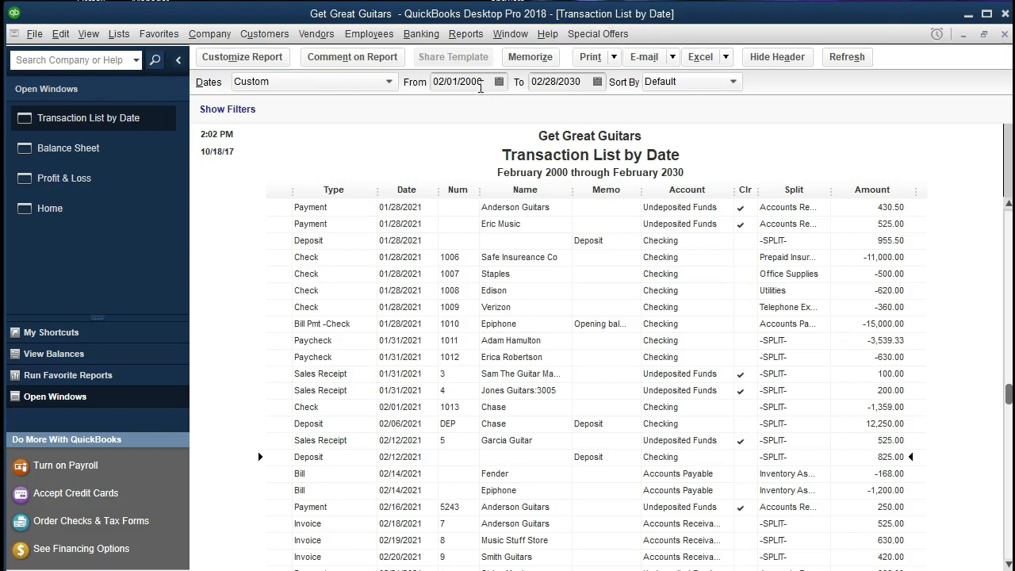
# Narrow the transaction list's date range to run from 02/01/2021 to 02/28/2021
pyautogui.moveTo(480, 85); pyautogui.dragTo(363, 80)
pyautogui.write('02/')
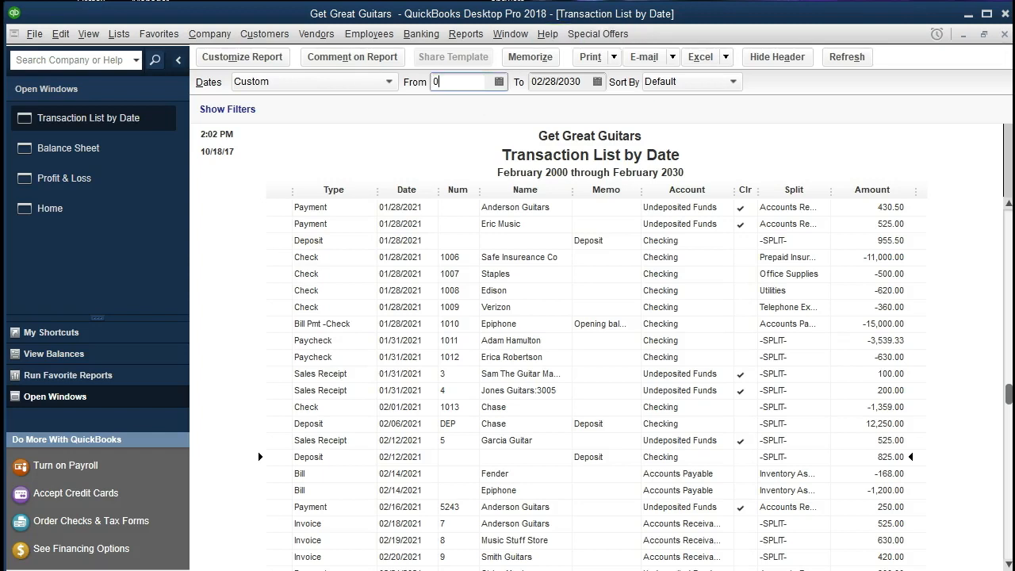
pyautogui.write('01/2021')
pyautogui.press('Tab')
pyautogui.write('02/28/2')
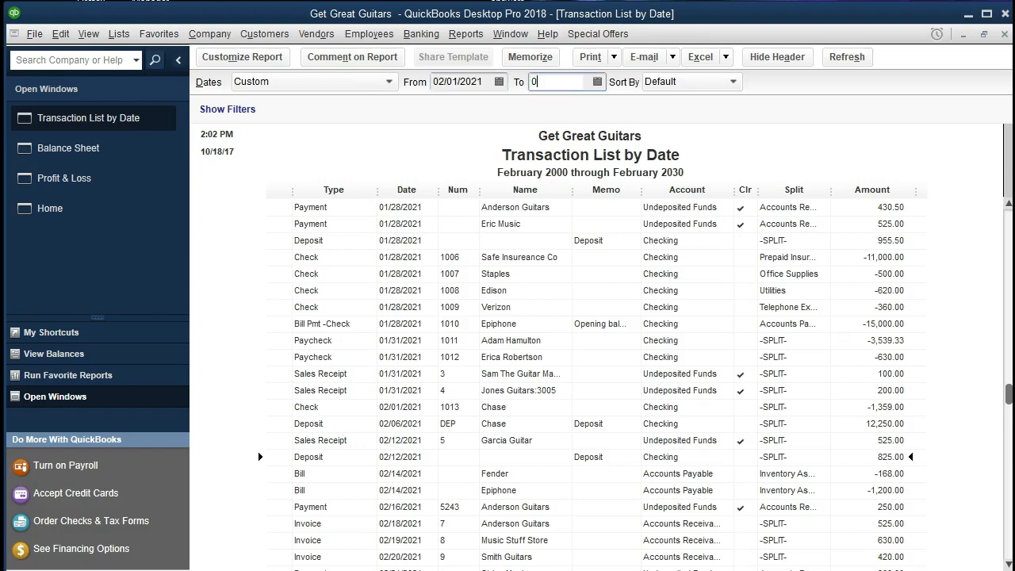
pyautogui.write('021')
pyautogui.press('Tab')
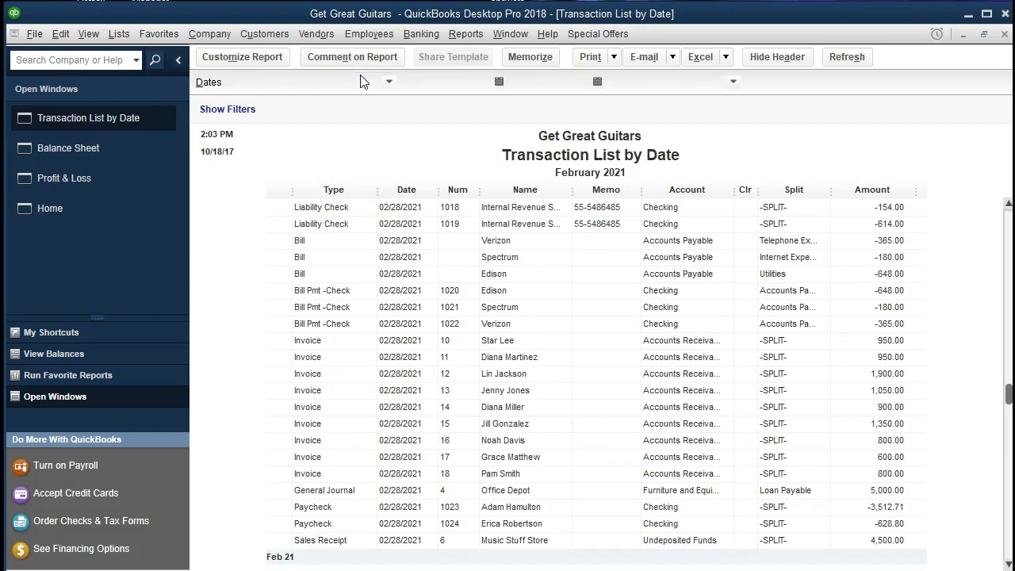
pyautogui.scroll(5, 643, 328)
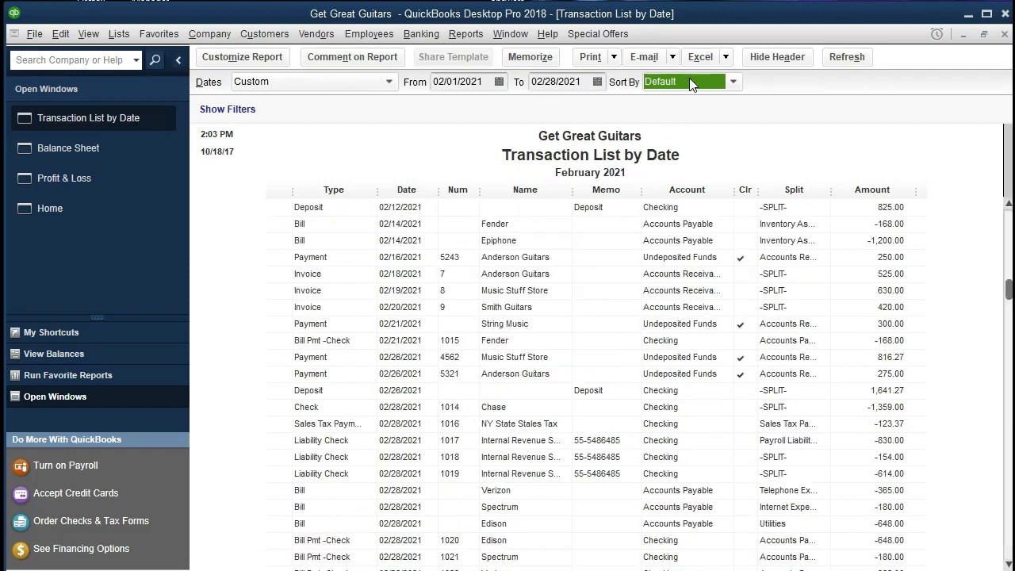
# Export the transaction list to a new worksheet in the existing Section 8 Report workbook in the Section 8 folder
pyautogui.click(725, 59)
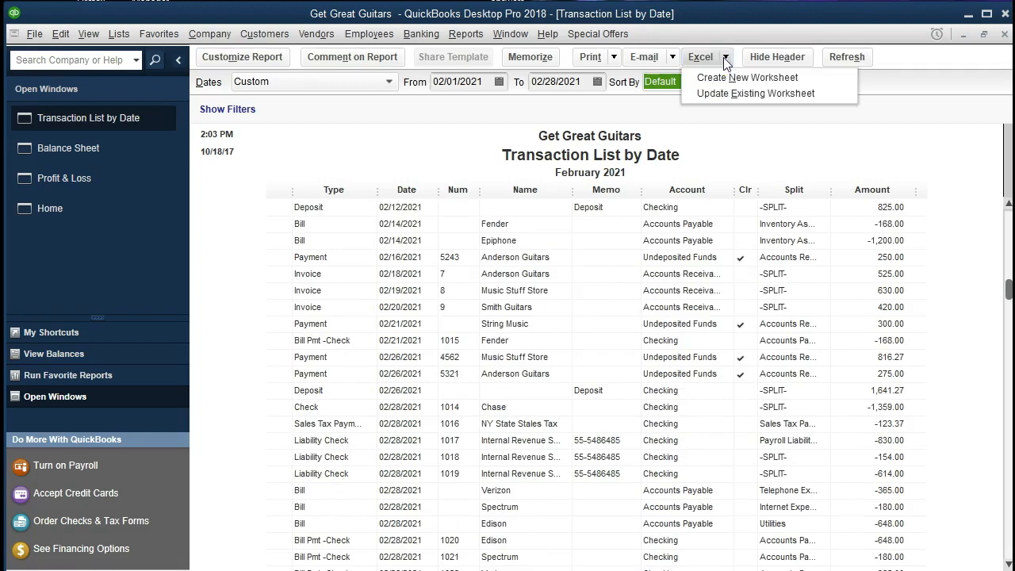
pyautogui.click(804, 78)
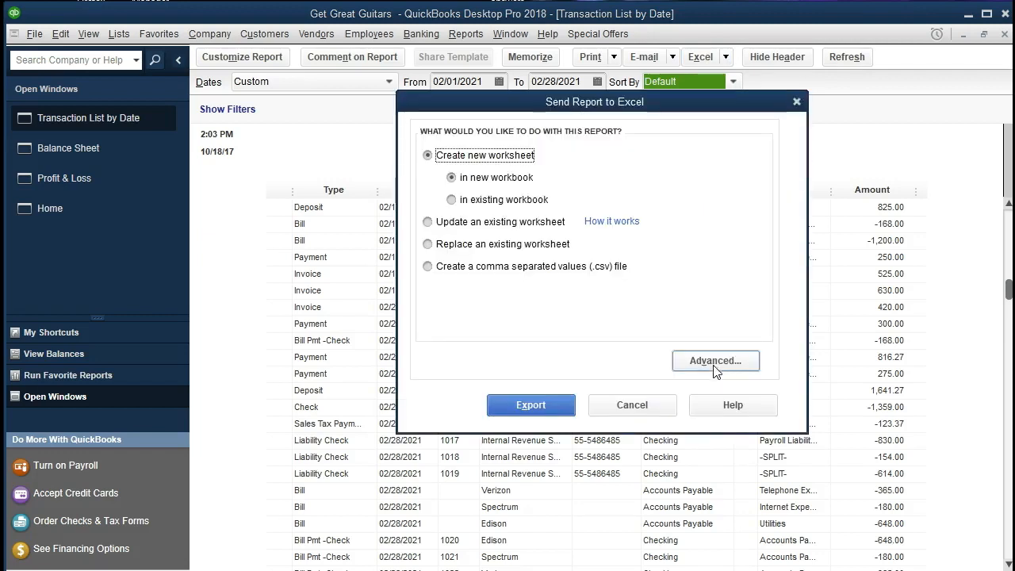
pyautogui.click(454, 203)
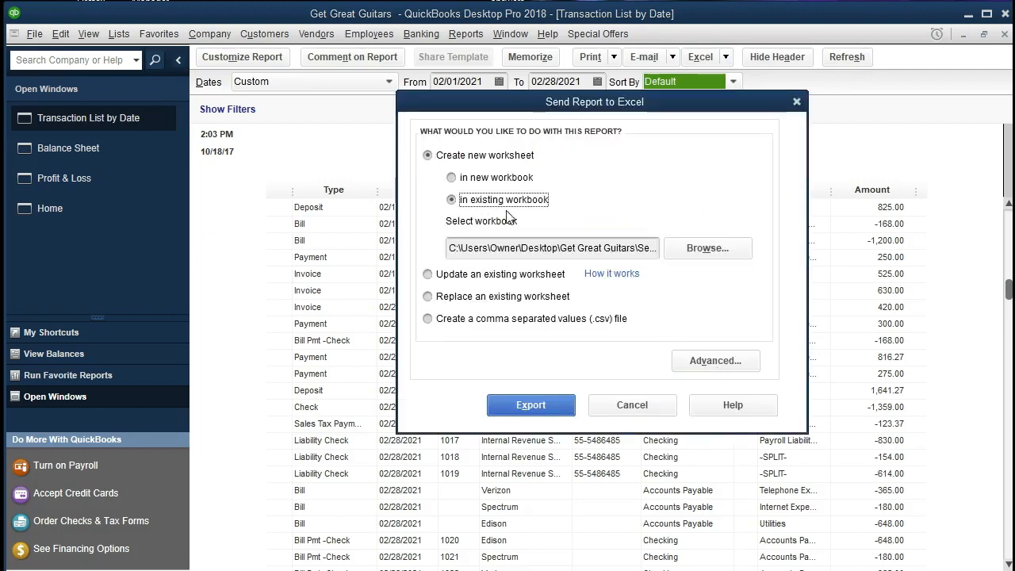
pyautogui.click(679, 252)
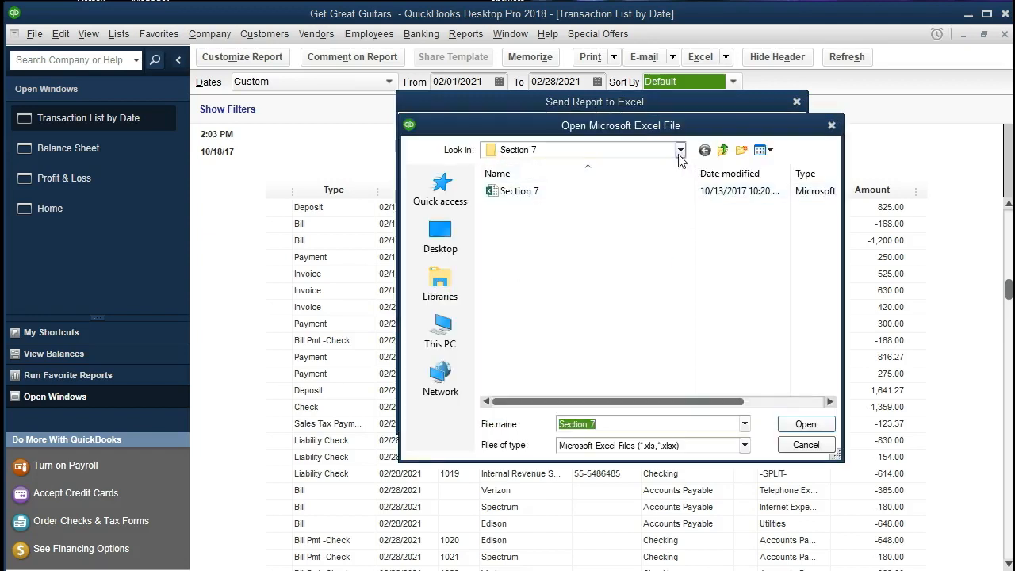
pyautogui.click(680, 151)
pyautogui.click(657, 255)
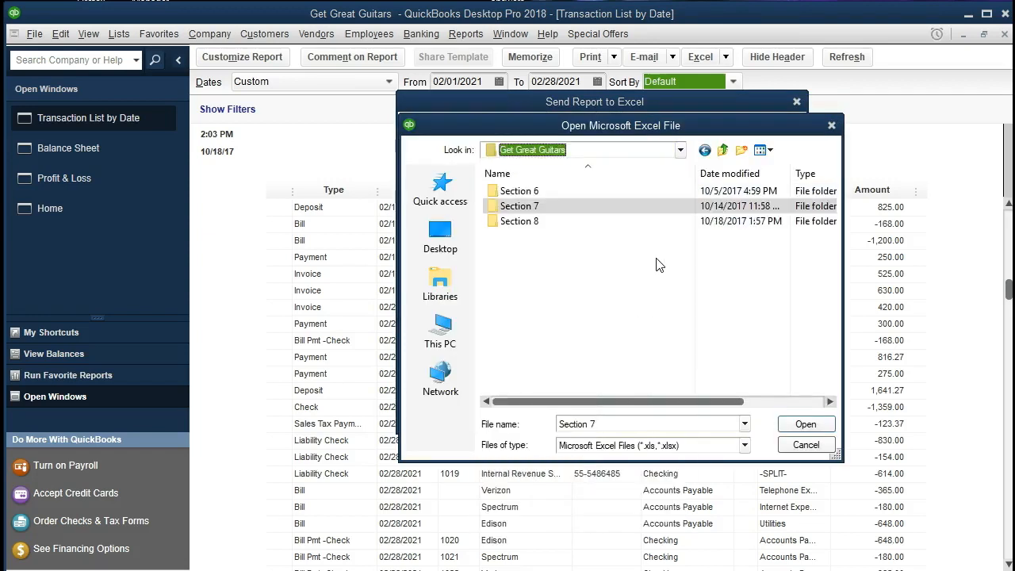
pyautogui.doubleClick(534, 221)
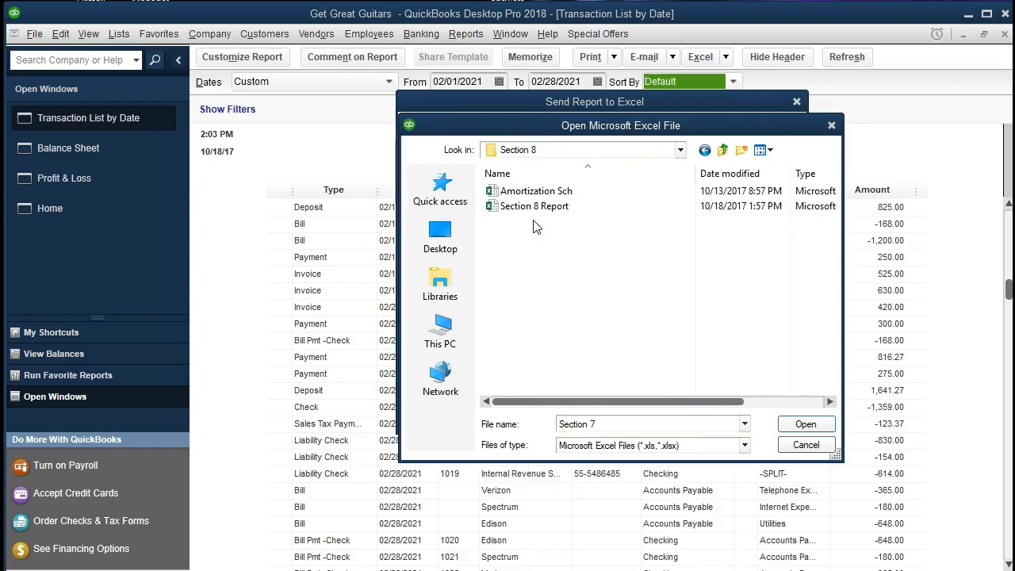
pyautogui.doubleClick(599, 208)
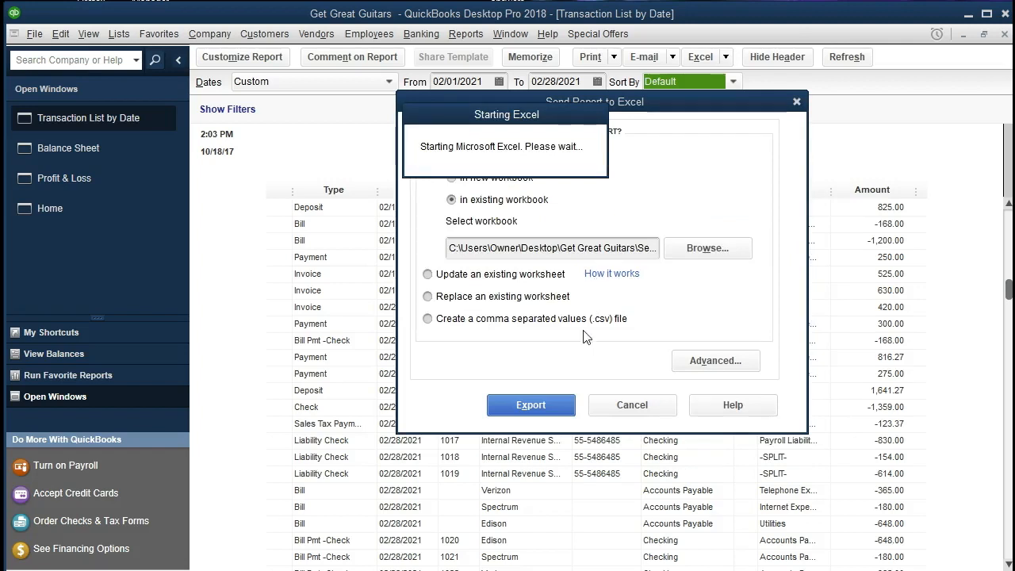
pyautogui.click(560, 407)
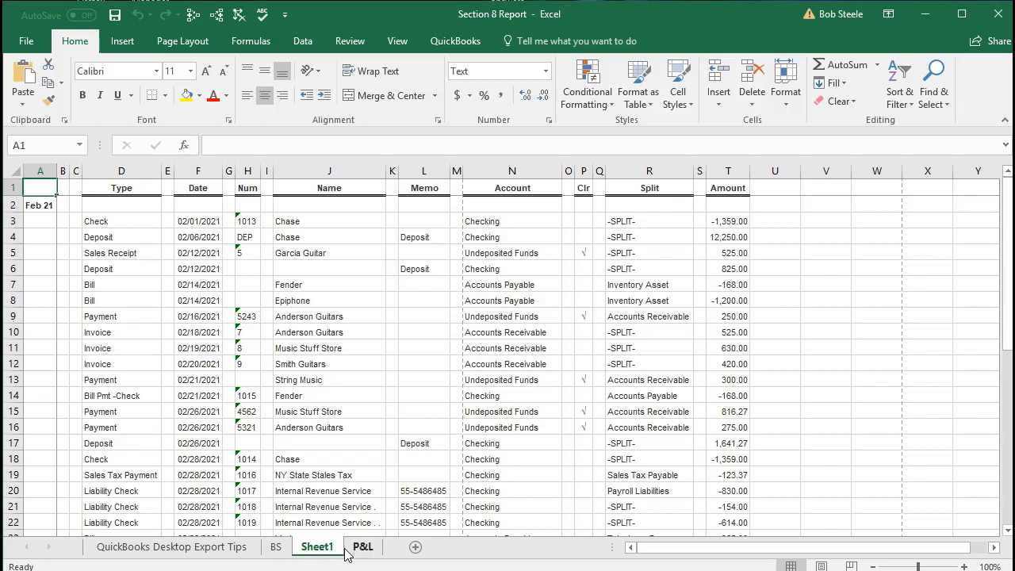
# Move the exported worksheet after the P&L sheet and rename it "Transaction Rep"
pyautogui.moveTo(325, 552); pyautogui.dragTo(388, 551)
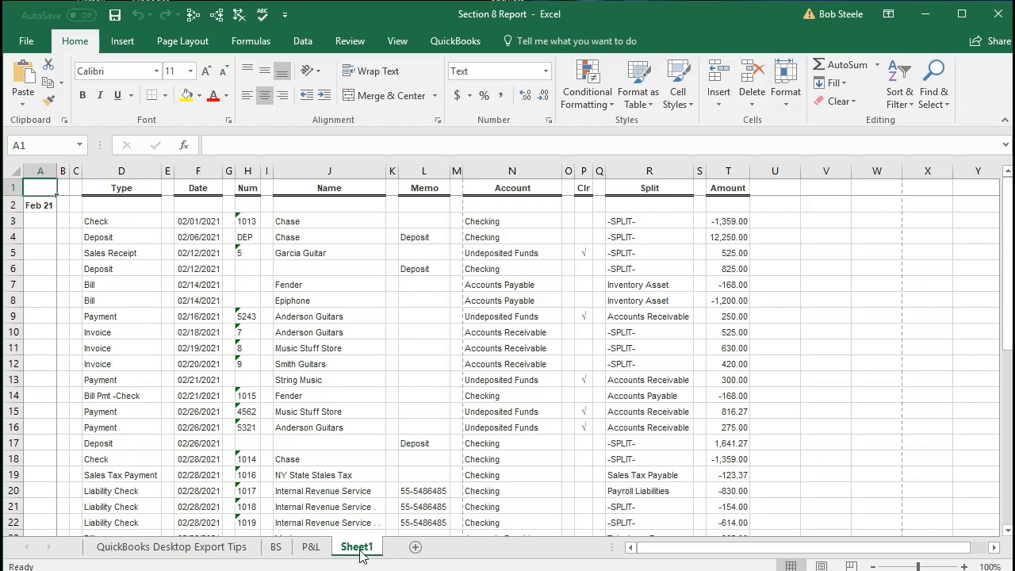
pyautogui.doubleClick(362, 555)
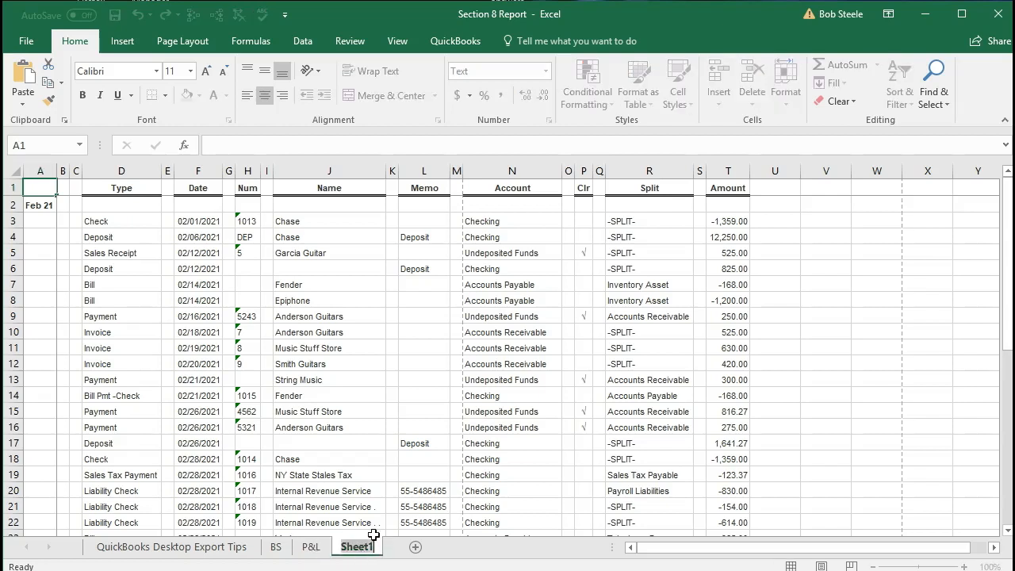
pyautogui.write('Trans')
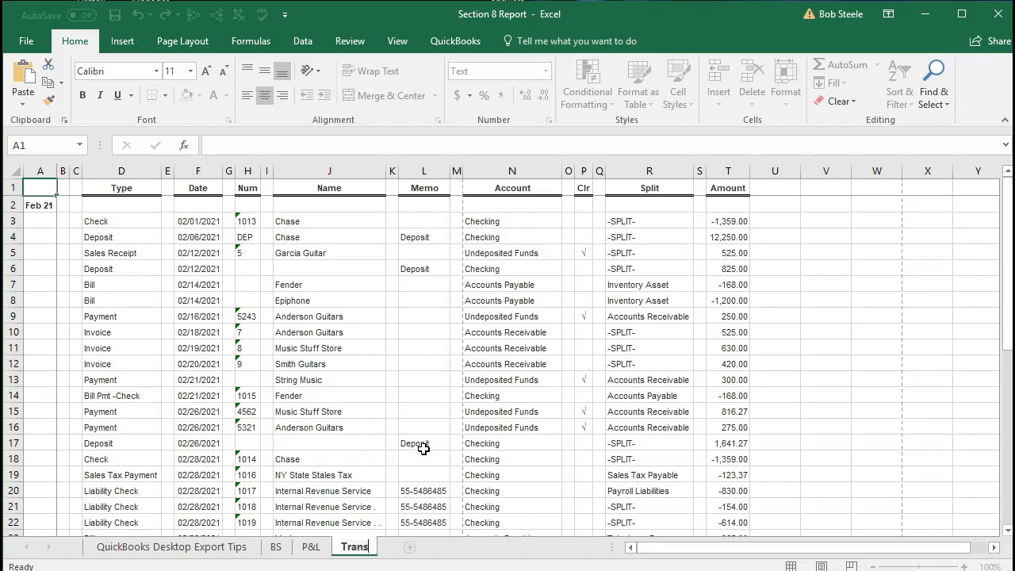
pyautogui.write('action Rep')
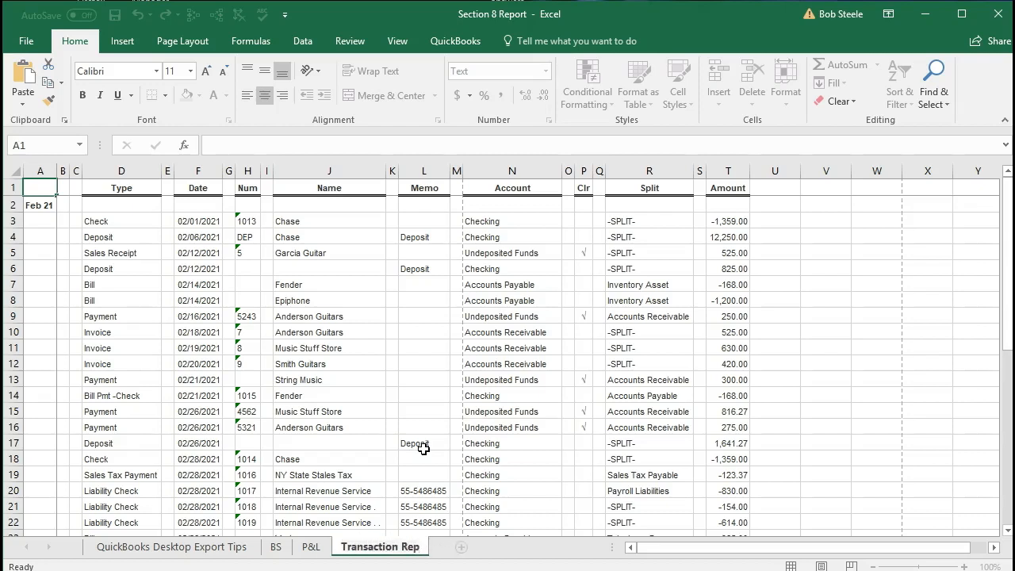
pyautogui.click(424, 449)
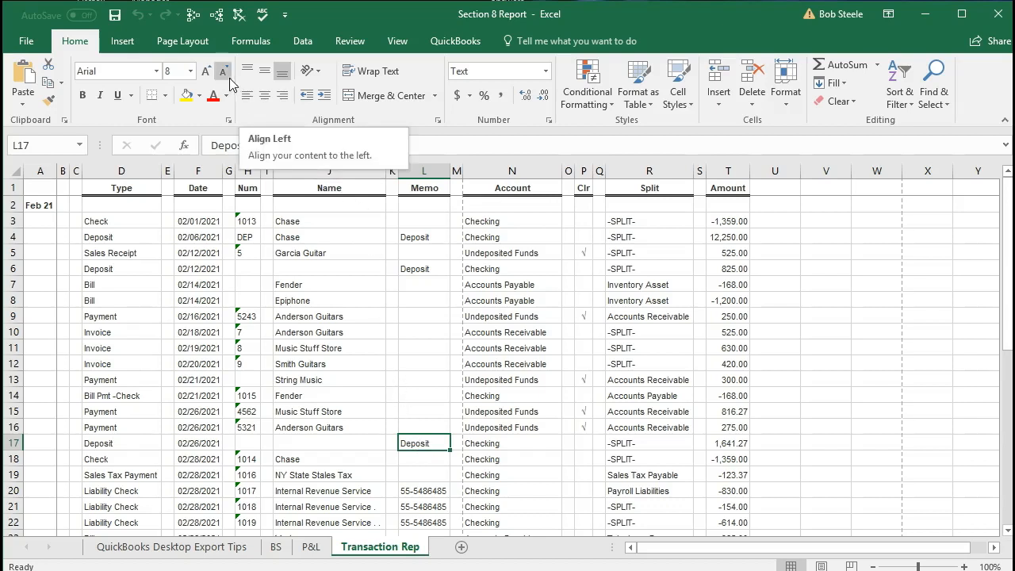
# Check the report header of the Transaction Rep sheet in Page Layout view, and return to Normal view
pyautogui.click(397, 41)
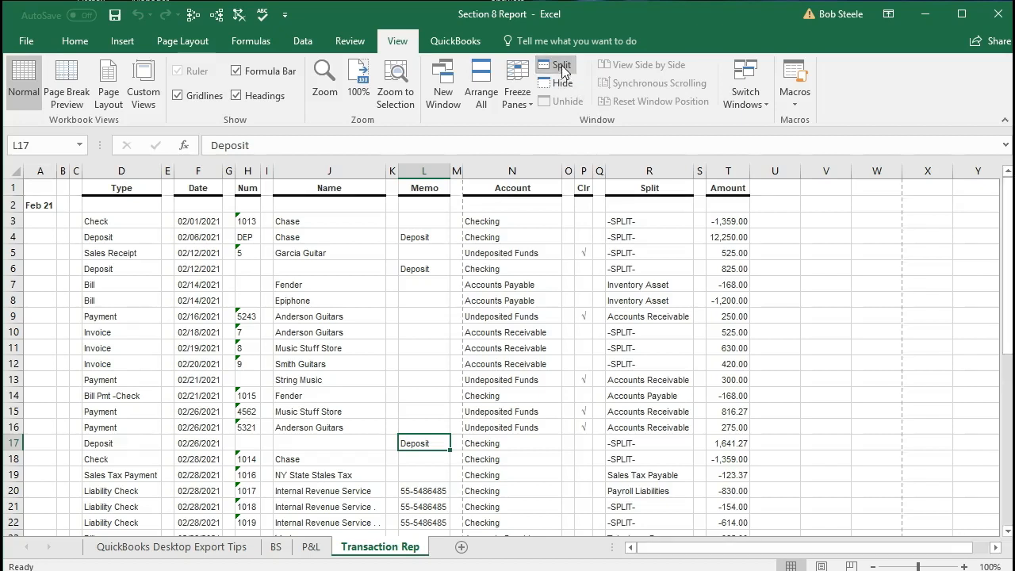
pyautogui.click(822, 566)
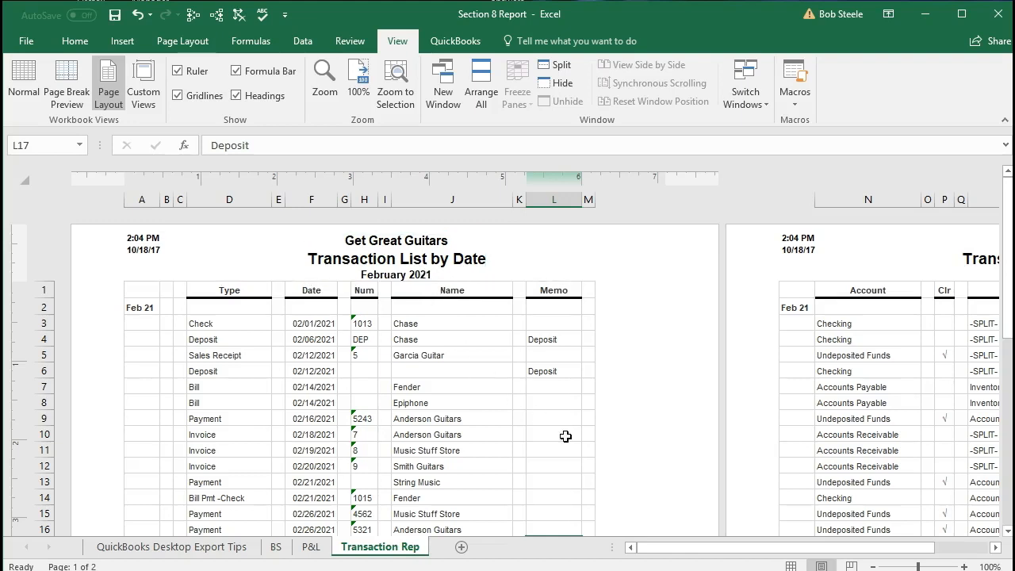
pyautogui.click(792, 566)
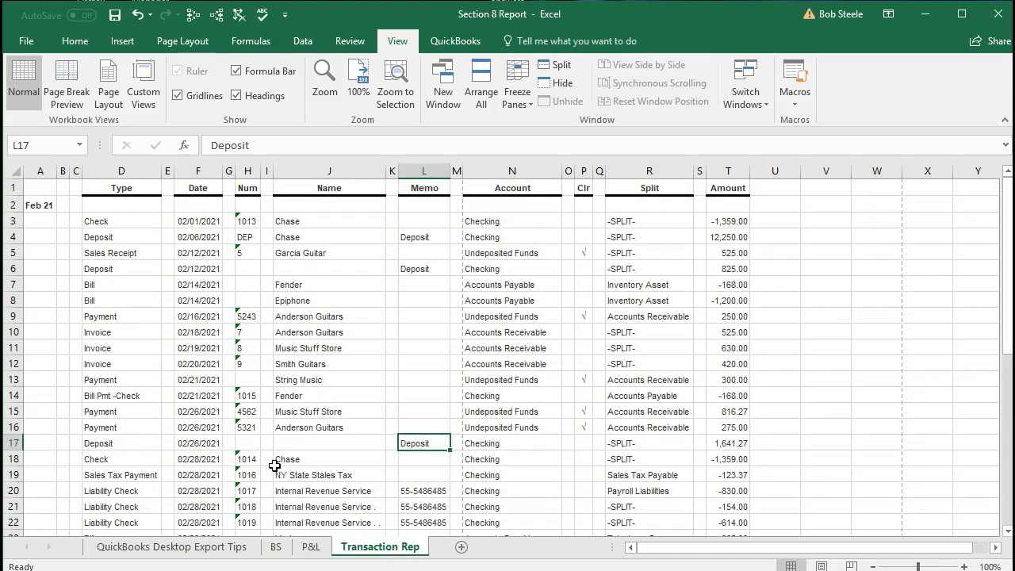
# Save the Section 8 Report workbook as a macro-free workbook and close it
pyautogui.click(117, 14)
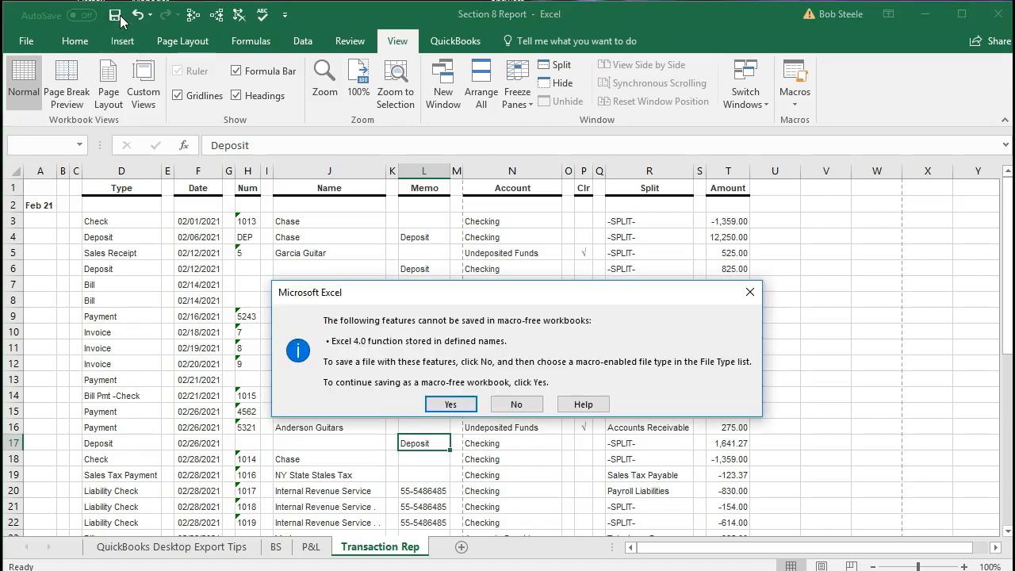
pyautogui.click(452, 406)
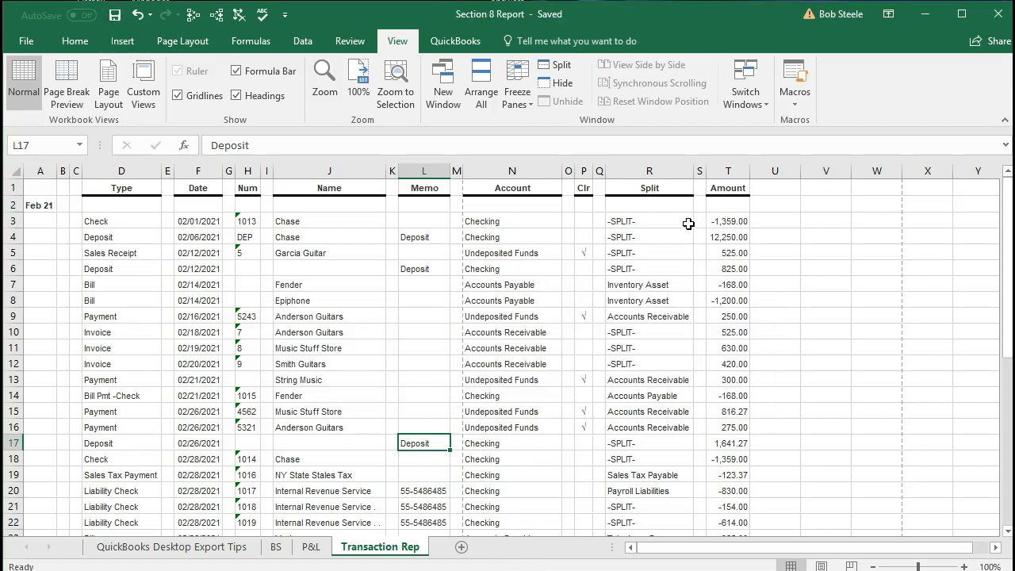
pyautogui.click(998, 13)
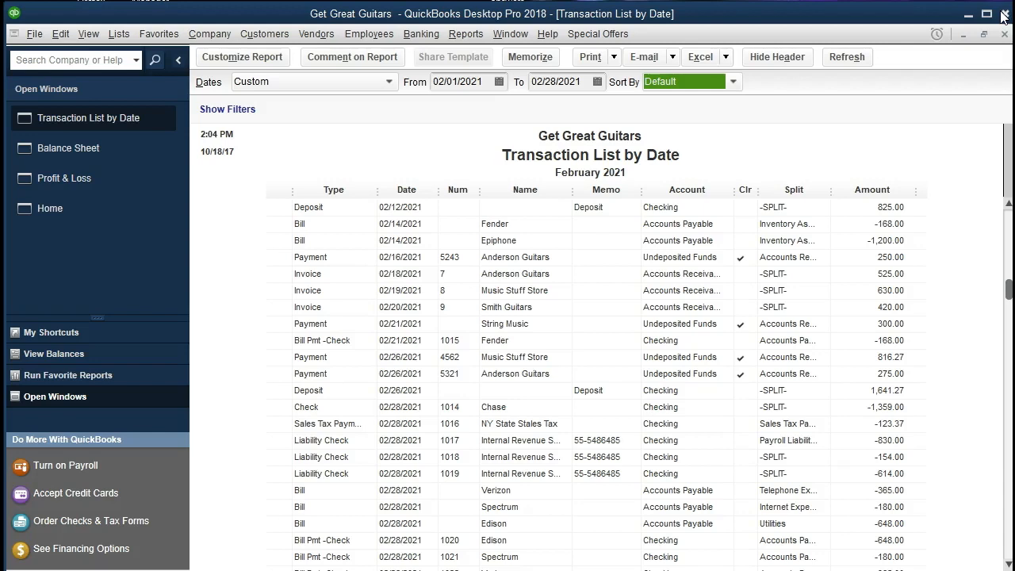